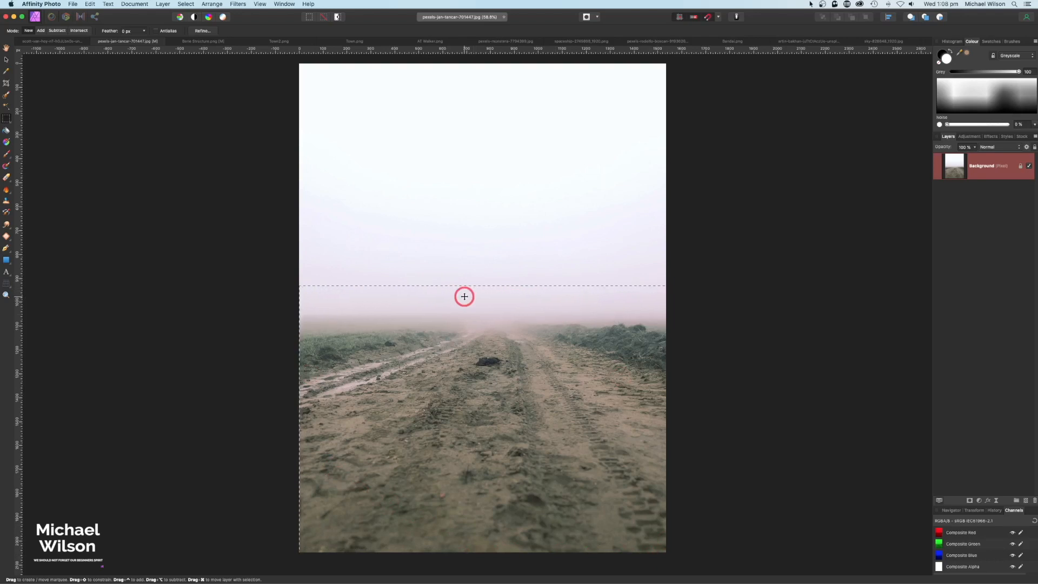
# Paste the copied dirt road section into the sunset sea document.
pyautogui.press('b')
pyautogui.click(54, 41)
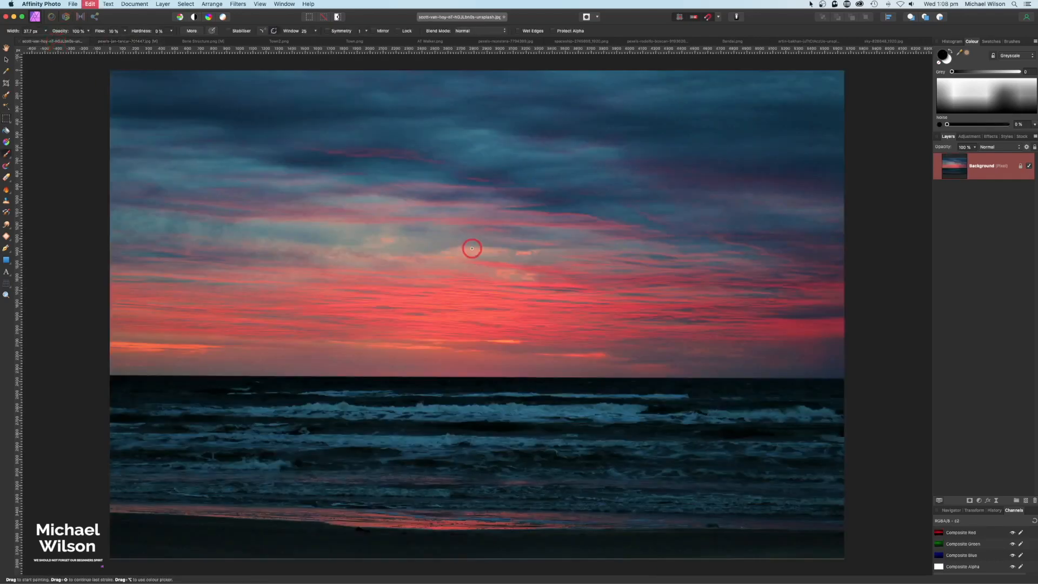
pyautogui.press('super+v')
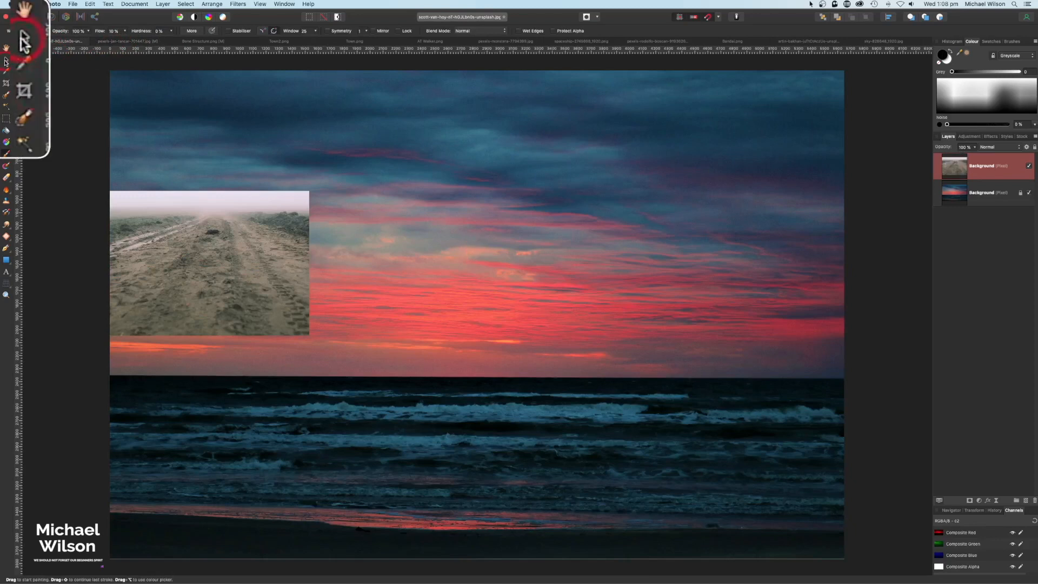
# Move the pasted ground to the photo's lower left corner and stretch it across the full image width.
pyautogui.click(6, 59)
pyautogui.moveTo(219, 247); pyautogui.dragTo(219, 470)
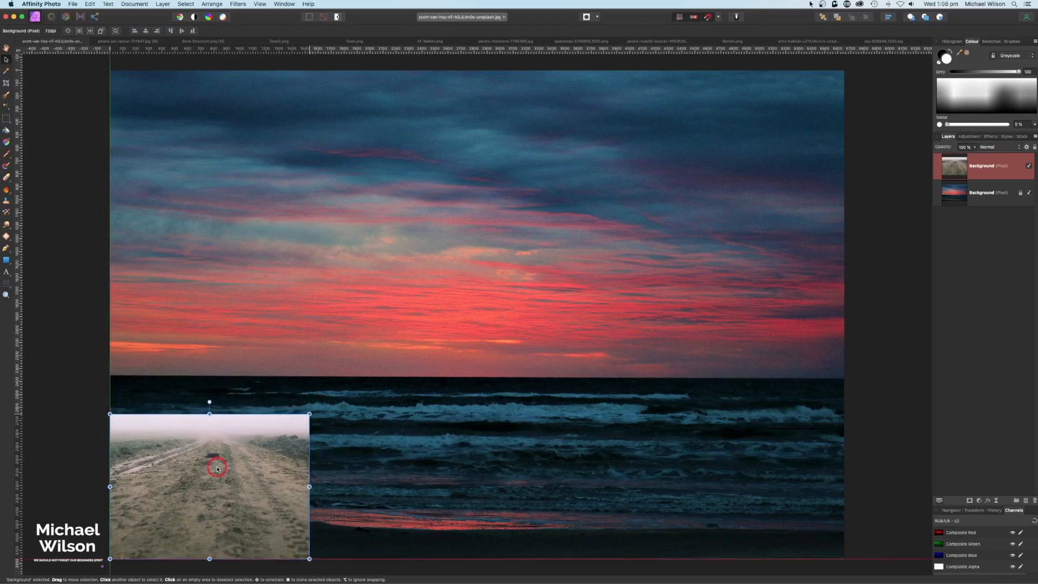
pyautogui.moveTo(312, 486); pyautogui.dragTo(843, 487)
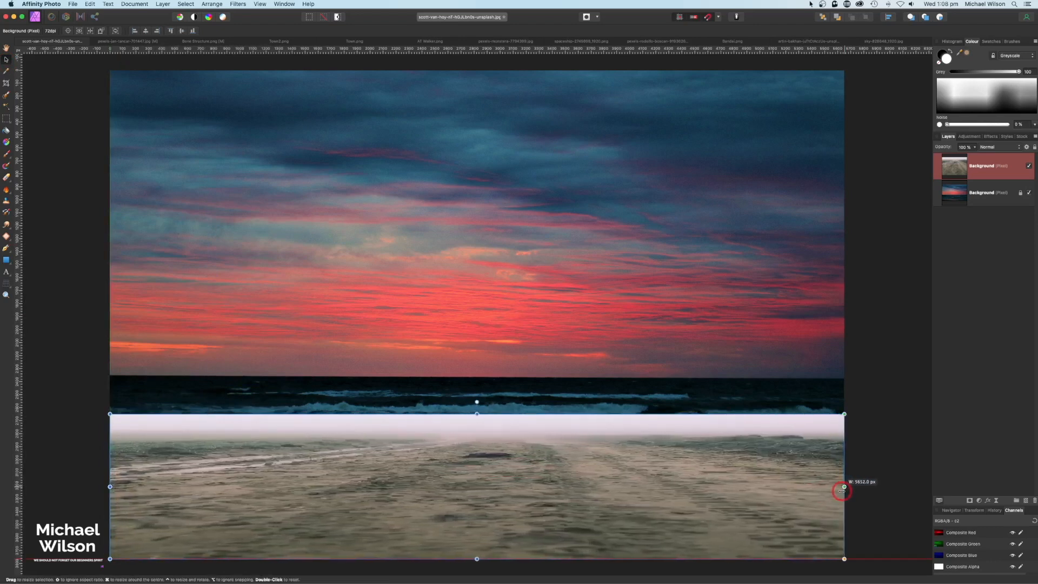
# Lower the ground layer's opacity to 61% and stretch its top edge upward to line up the two horizons.
pyautogui.click(974, 148)
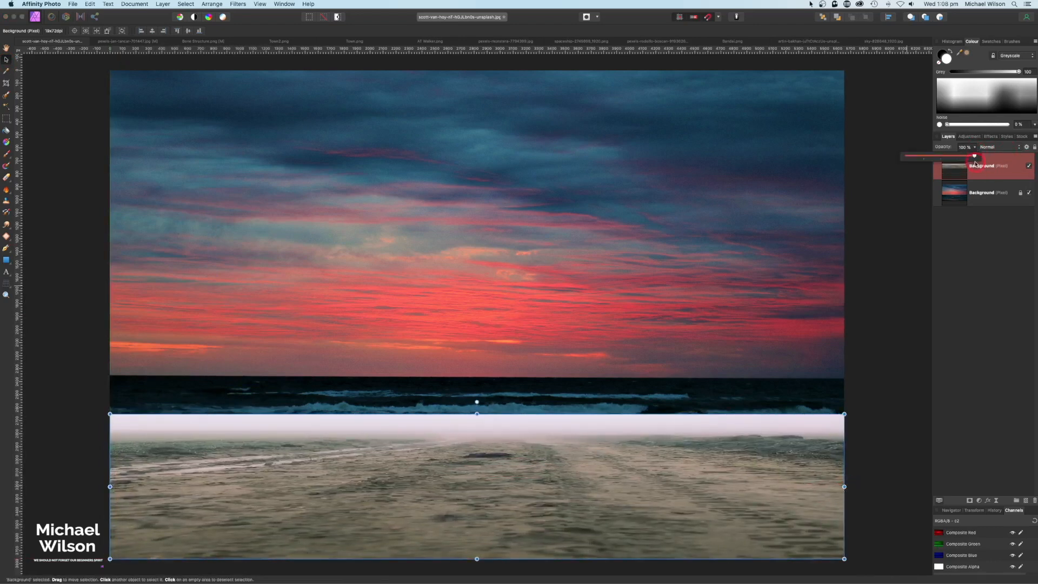
pyautogui.moveTo(975, 158); pyautogui.dragTo(951, 157)
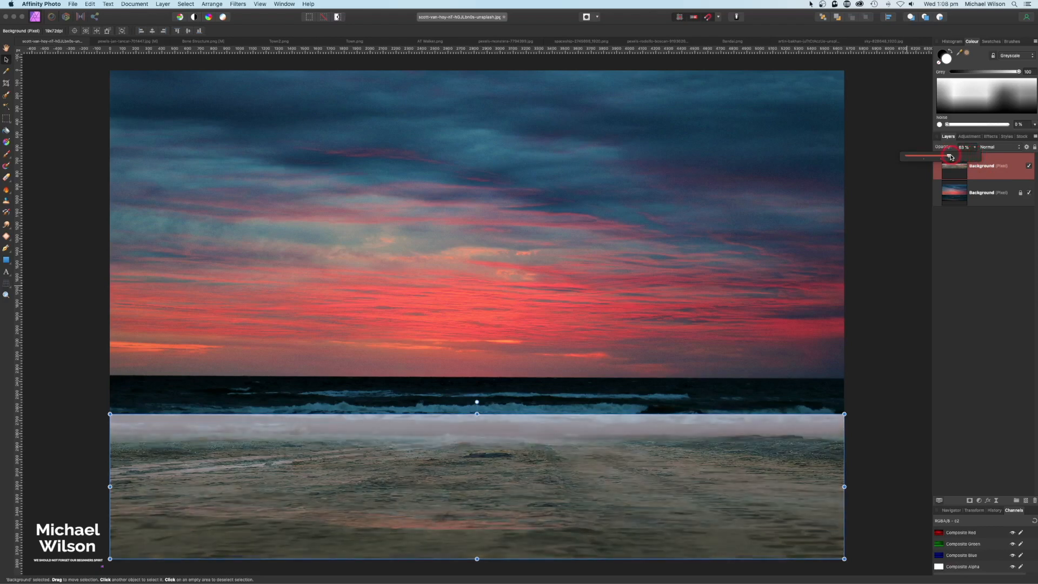
pyautogui.moveTo(475, 426); pyautogui.dragTo(475, 334)
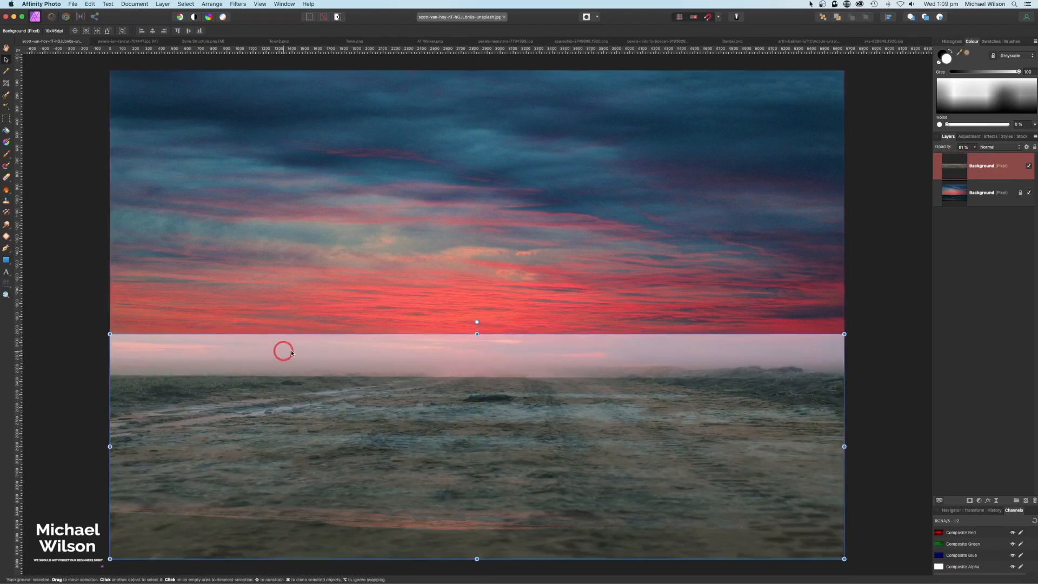
# Restore the ground layer's opacity to 100% and add a mask to that layer.
pyautogui.click(975, 147)
pyautogui.moveTo(974, 157); pyautogui.dragTo(1007, 158)
pyautogui.click(960, 172)
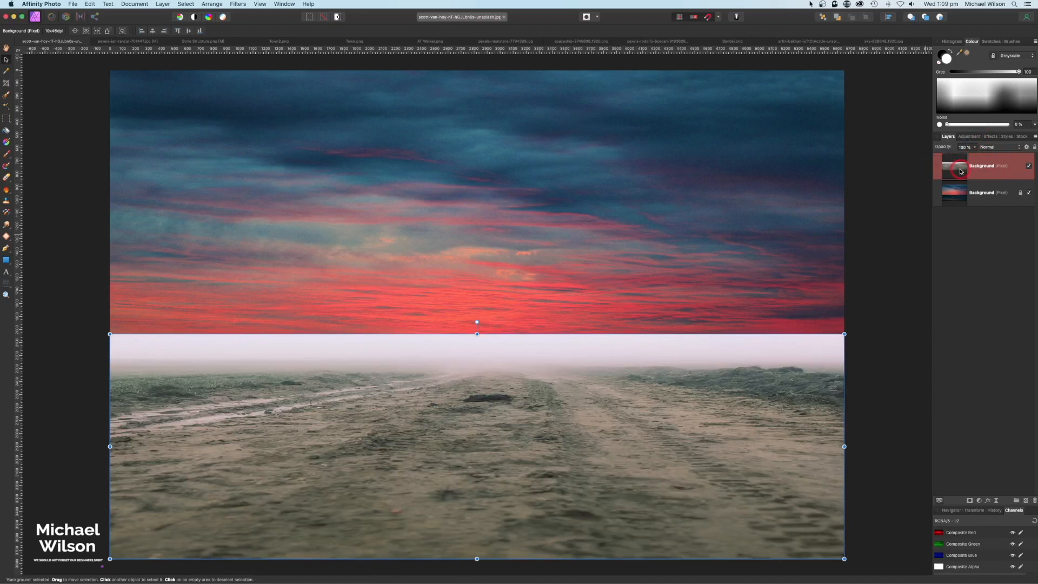
pyautogui.click(969, 501)
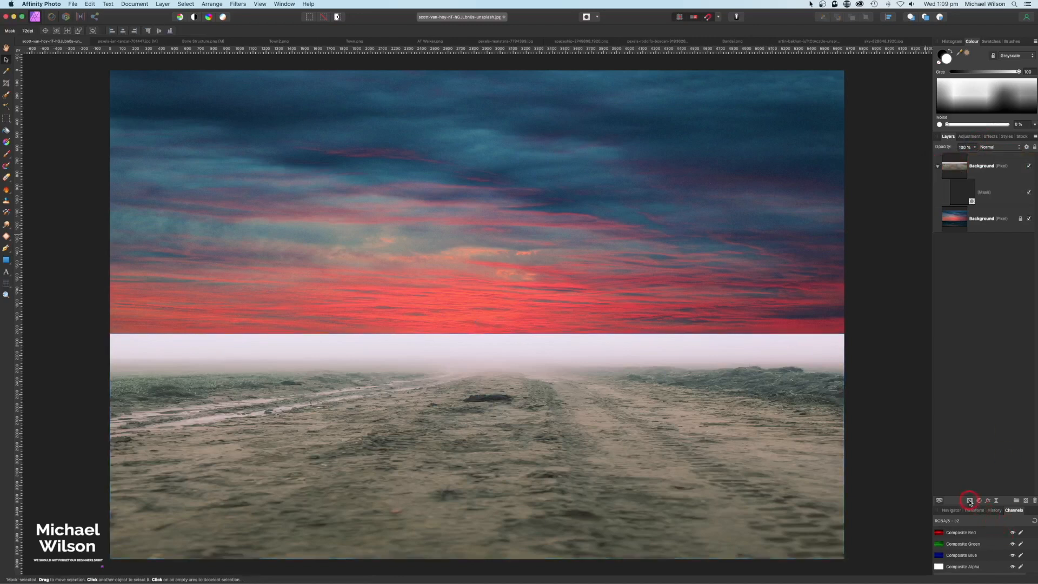
pyautogui.click(966, 192)
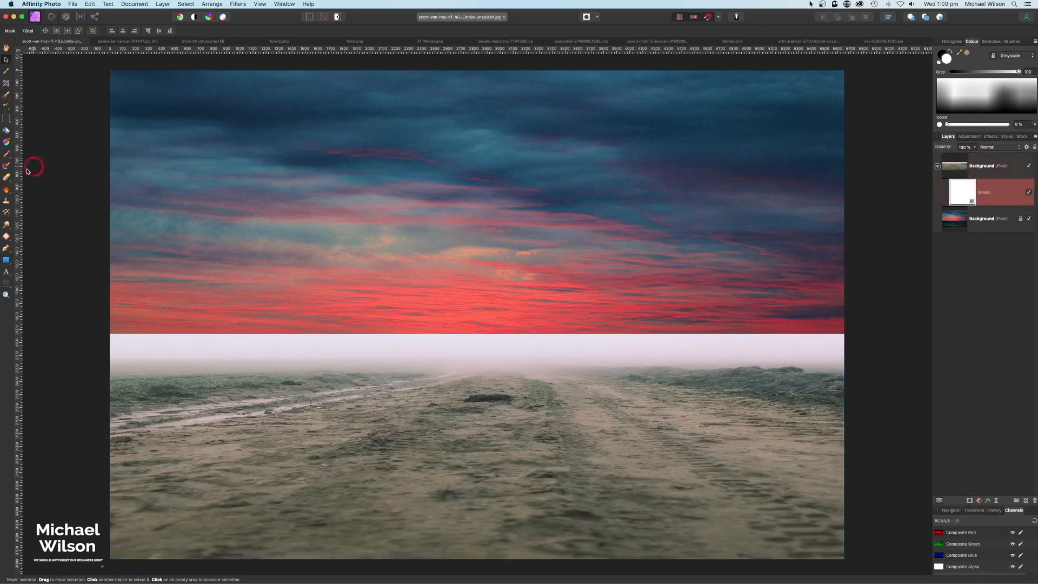
# Paint black on the mask along the ground's top edge with a soft Basic brush about 389 px wide to blend it into the sky.
pyautogui.click(7, 154)
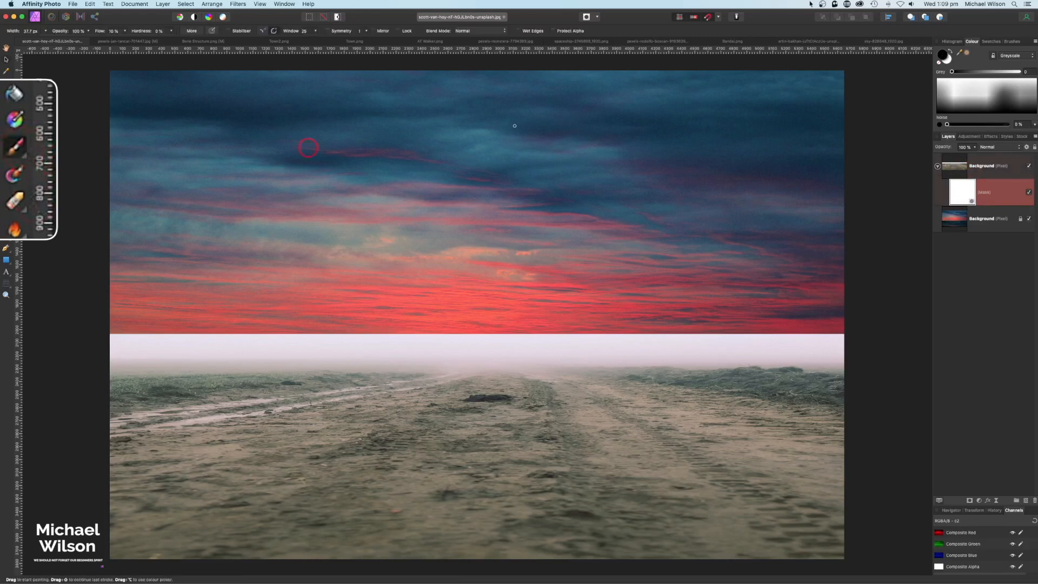
pyautogui.click(1012, 42)
pyautogui.scroll(-3, 977, 75)
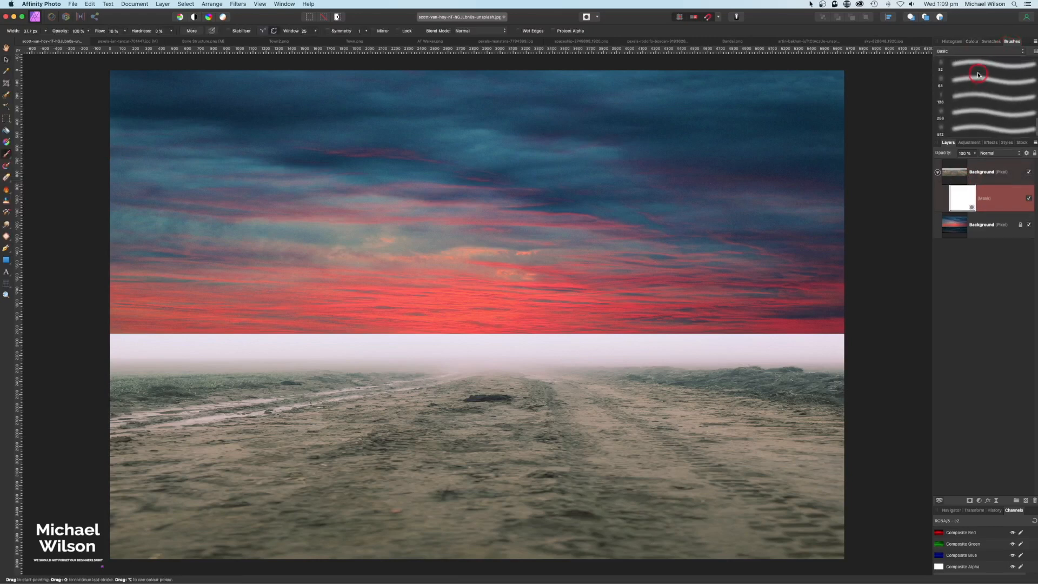
pyautogui.click(968, 114)
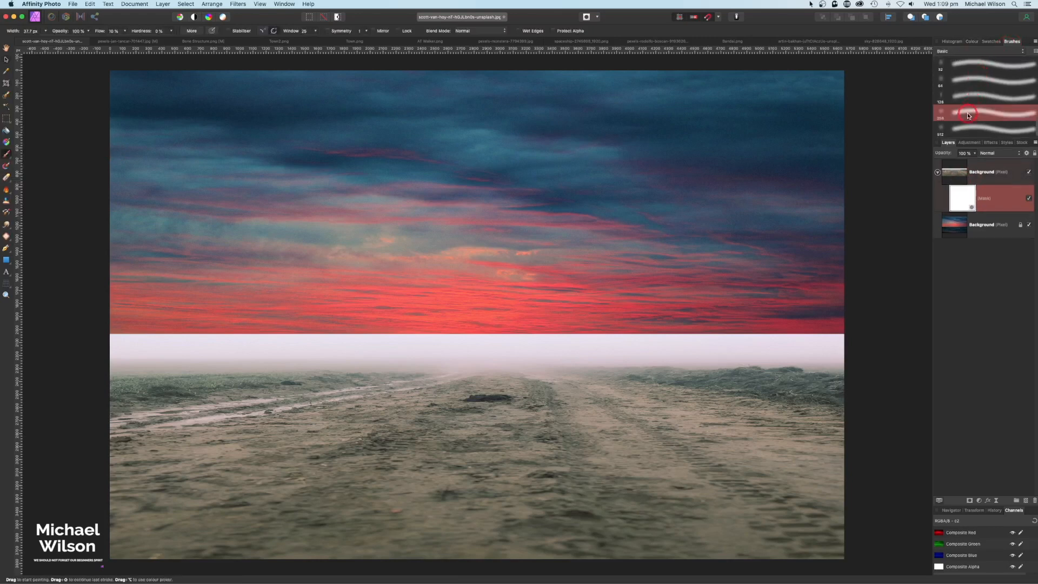
pyautogui.click(971, 42)
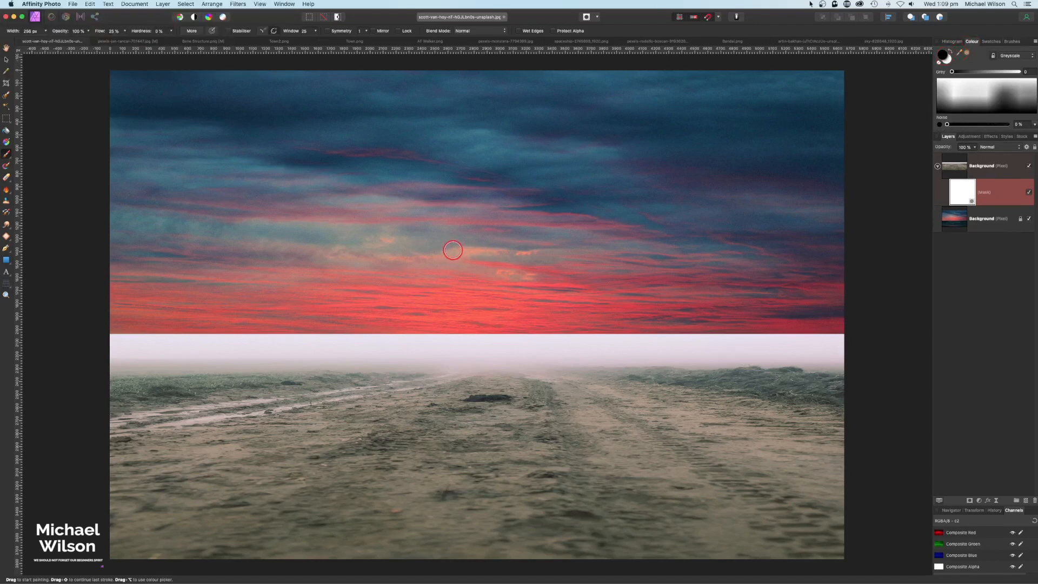
pyautogui.moveTo(479, 331)
pyautogui.mouseDown()
pyautogui.moveTo(111, 332)
pyautogui.moveTo(852, 333)
pyautogui.moveTo(517, 340)
pyautogui.moveTo(87, 327)
pyautogui.mouseUp()
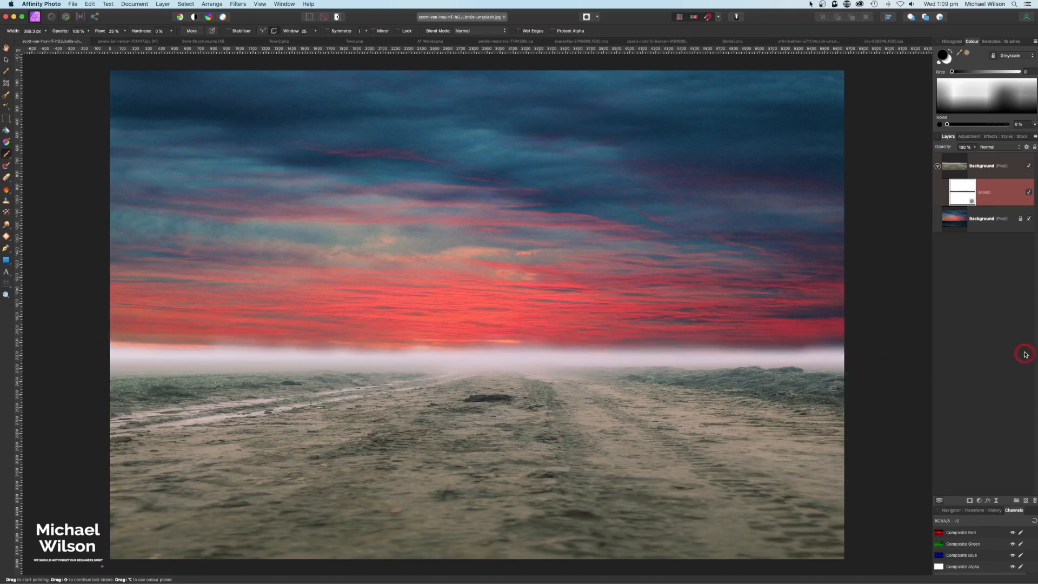
# Add an HSL adjustment nested inside the masked ground layer.
pyautogui.click(938, 166)
pyautogui.click(952, 166)
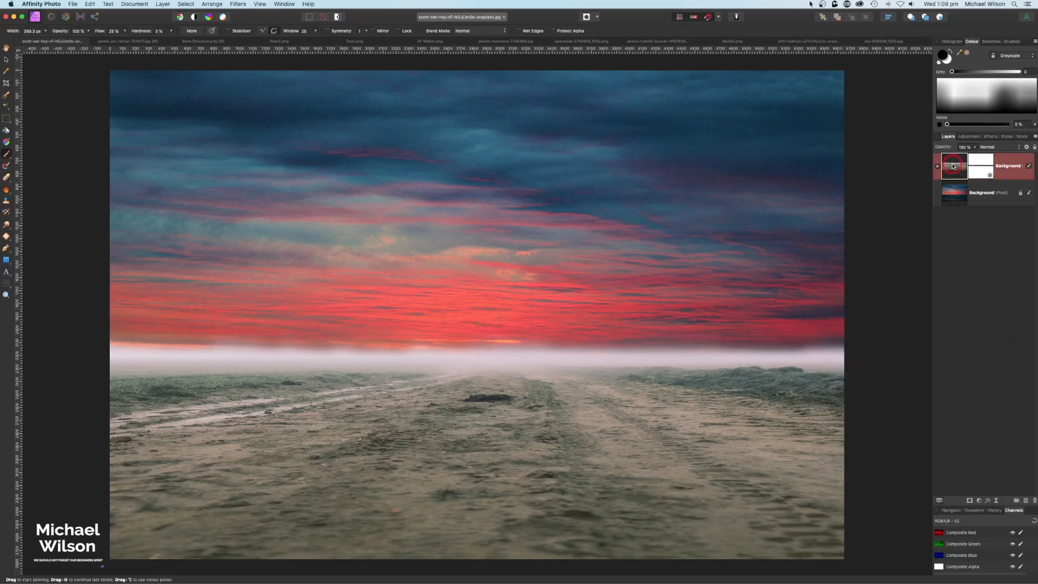
pyautogui.click(980, 501)
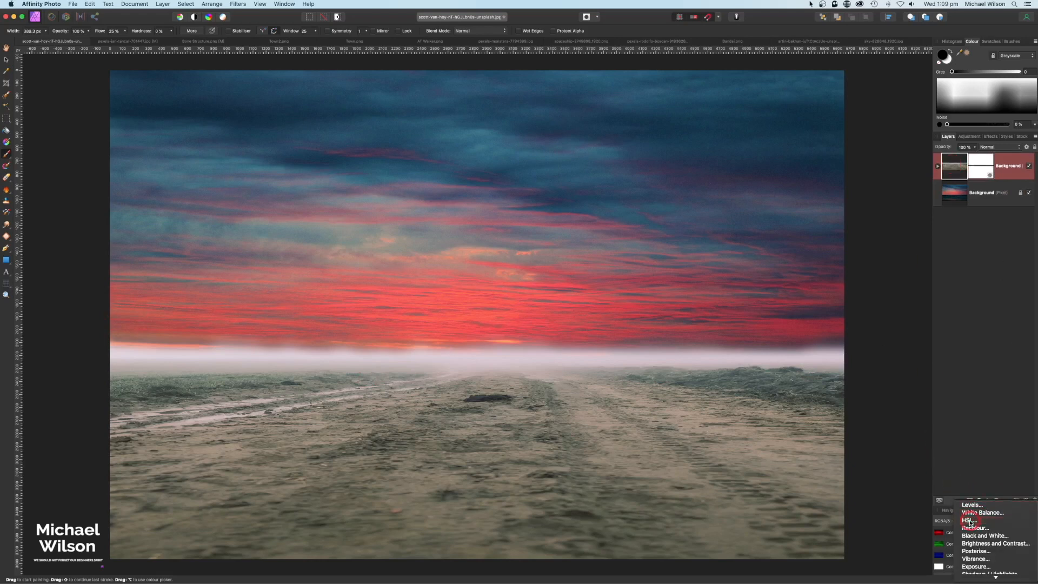
pyautogui.click(970, 521)
pyautogui.moveTo(990, 198); pyautogui.dragTo(1023, 207)
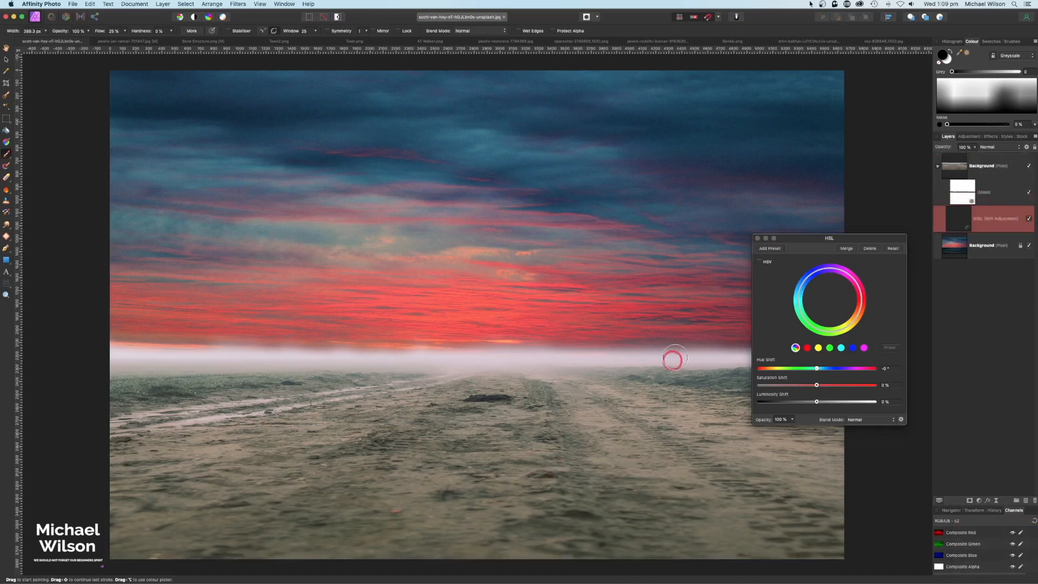
pyautogui.moveTo(846, 240); pyautogui.dragTo(843, 145)
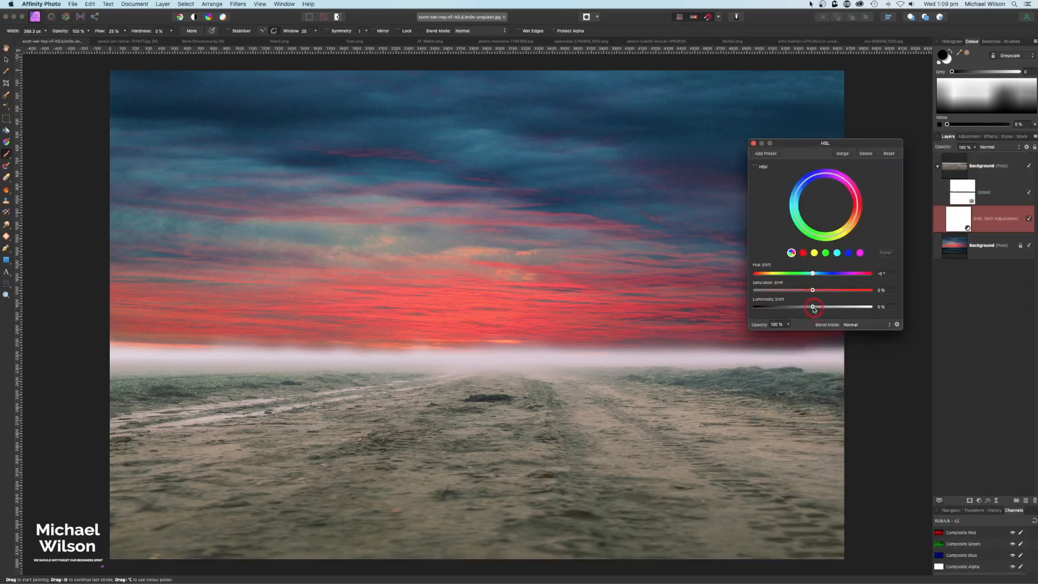
# Set the ground's HSL adjustment to a luminosity shift of -34% and a hue shift of about 65°.
pyautogui.moveTo(812, 307); pyautogui.dragTo(795, 309)
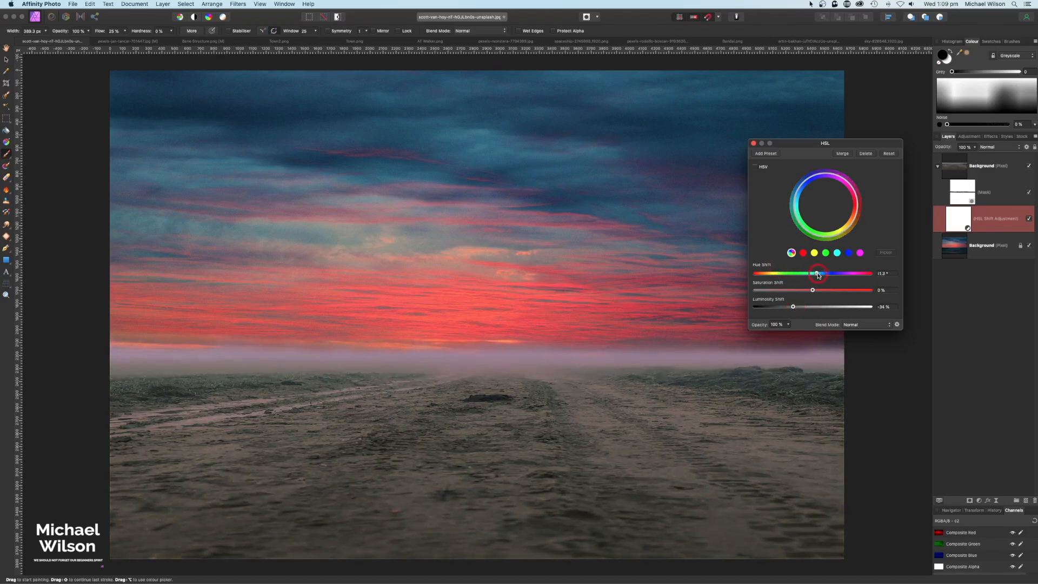
pyautogui.moveTo(826, 277); pyautogui.dragTo(832, 276)
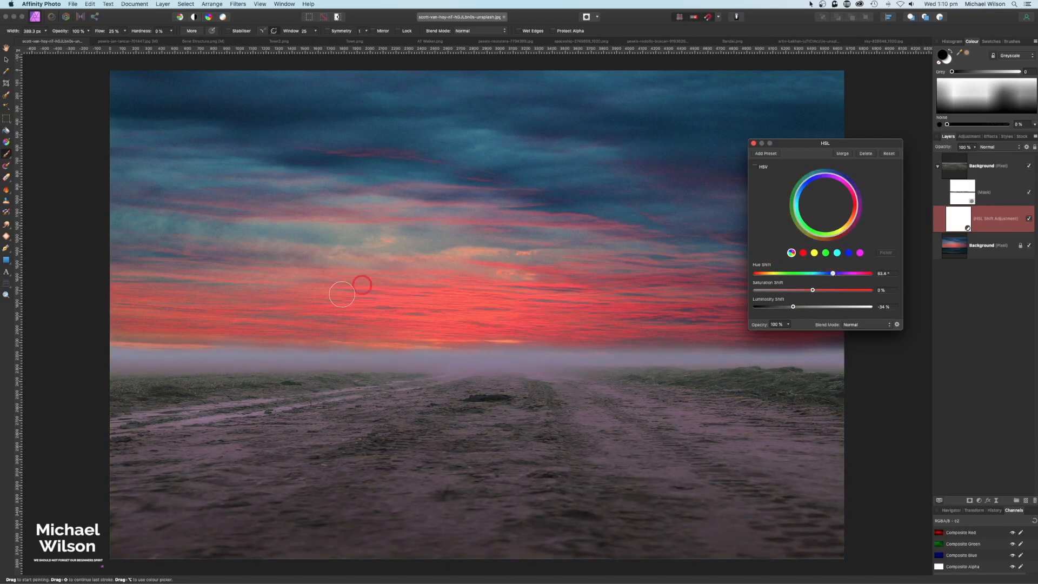
pyautogui.click(753, 144)
# Collapse the ground layer and rename it as Ground.
pyautogui.click(939, 170)
pyautogui.click(1009, 170)
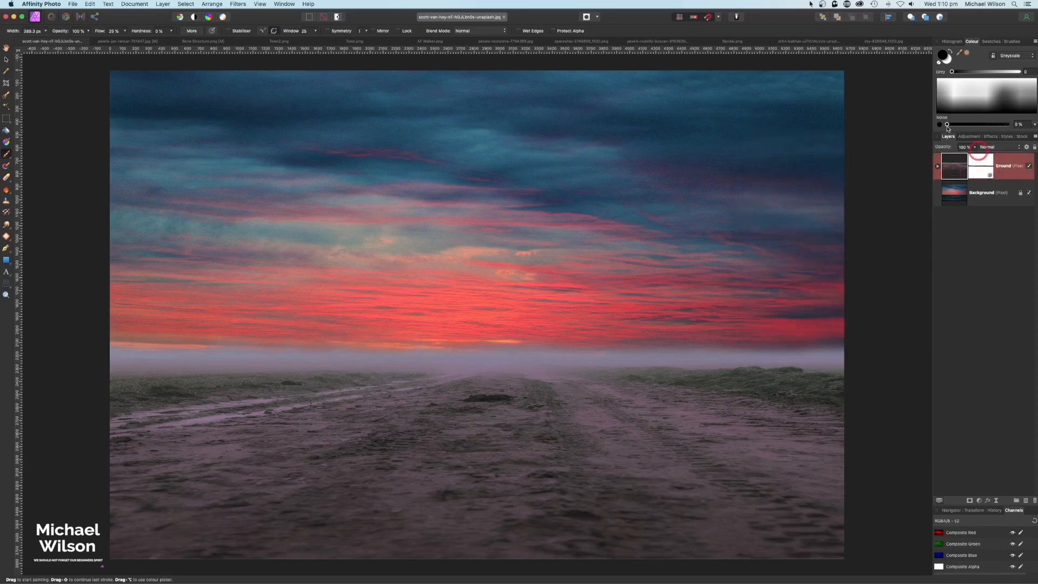
# Paste the bone structure into the sunset composite and enlarge it from the upper left corner until its base stands on the ground.
pyautogui.click(193, 42)
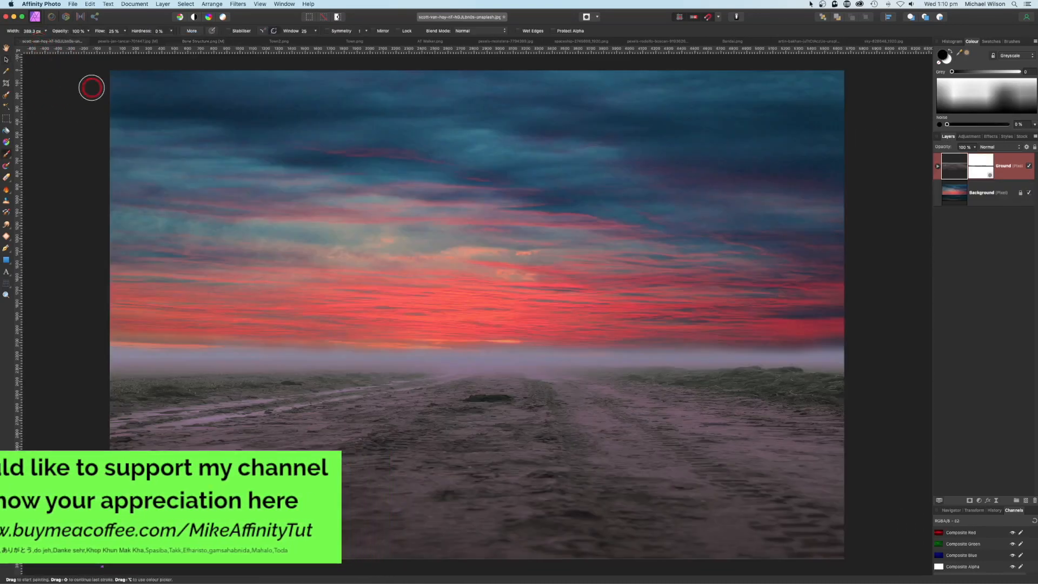
pyautogui.press('super+v')
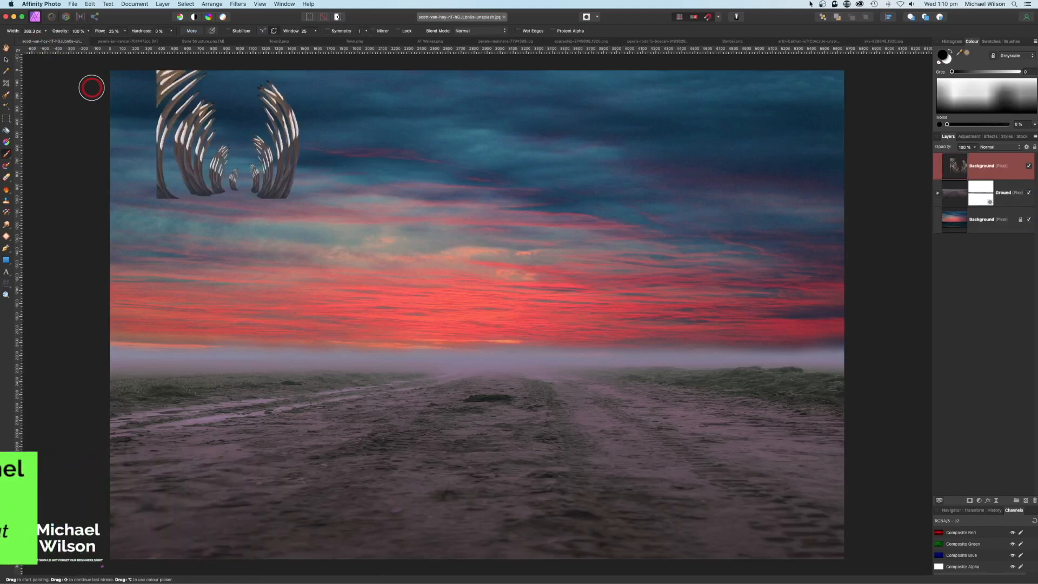
pyautogui.click(7, 61)
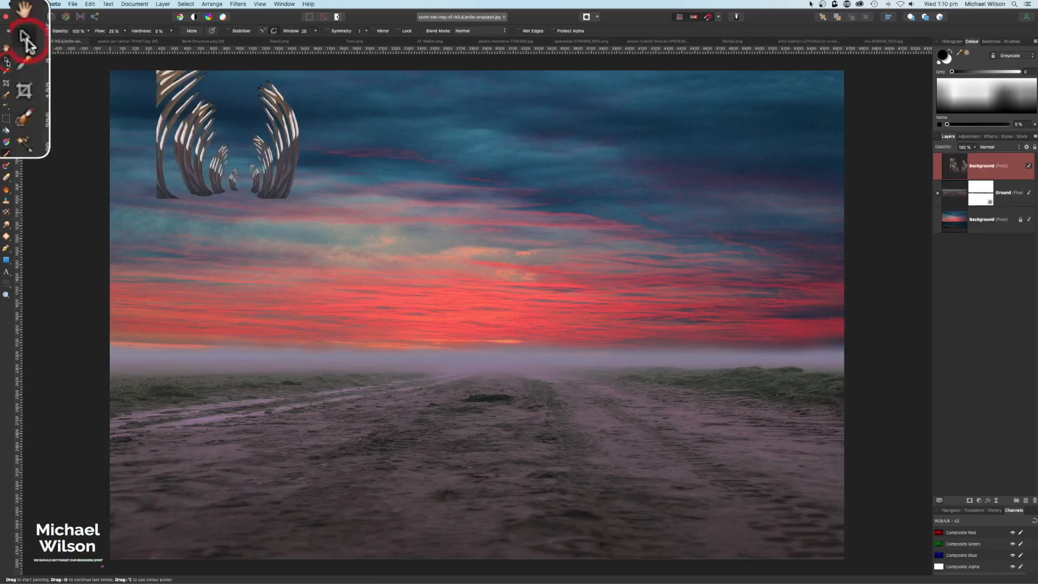
pyautogui.moveTo(233, 173); pyautogui.dragTo(187, 173)
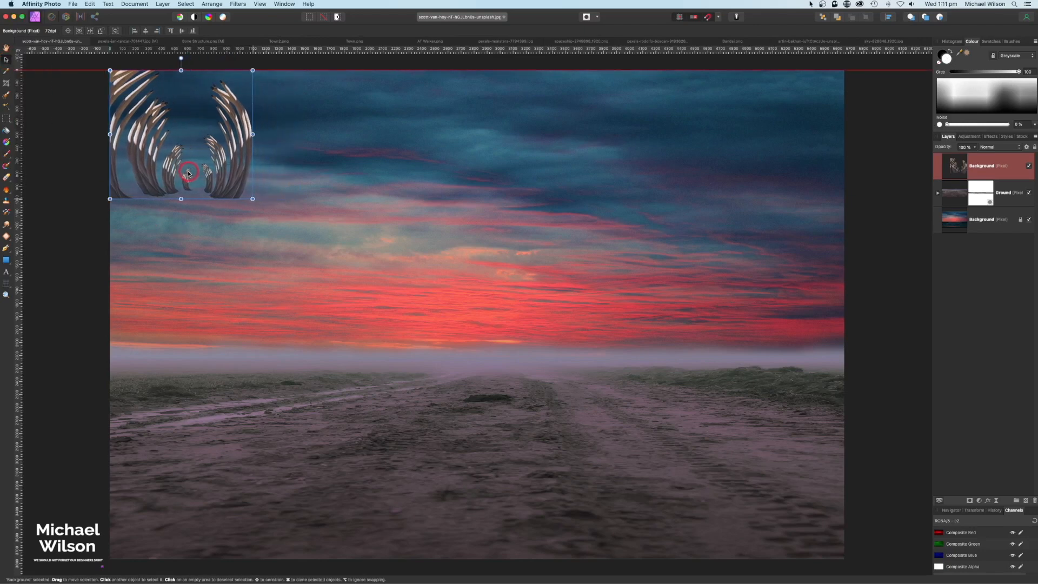
pyautogui.moveTo(253, 199); pyautogui.dragTo(445, 417)
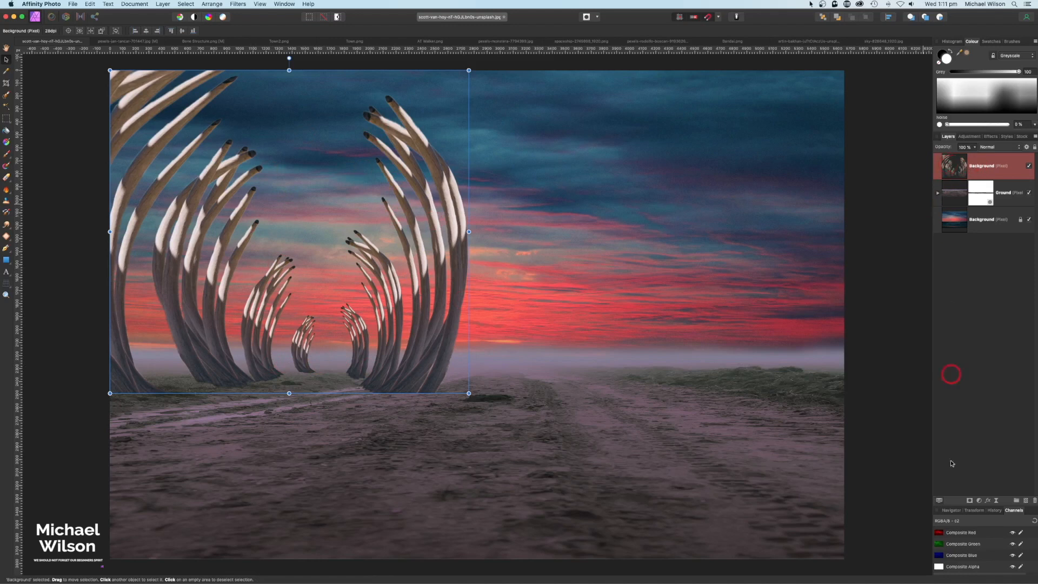
# Add an HSL adjustment nested inside the bone structure layer.
pyautogui.click(980, 501)
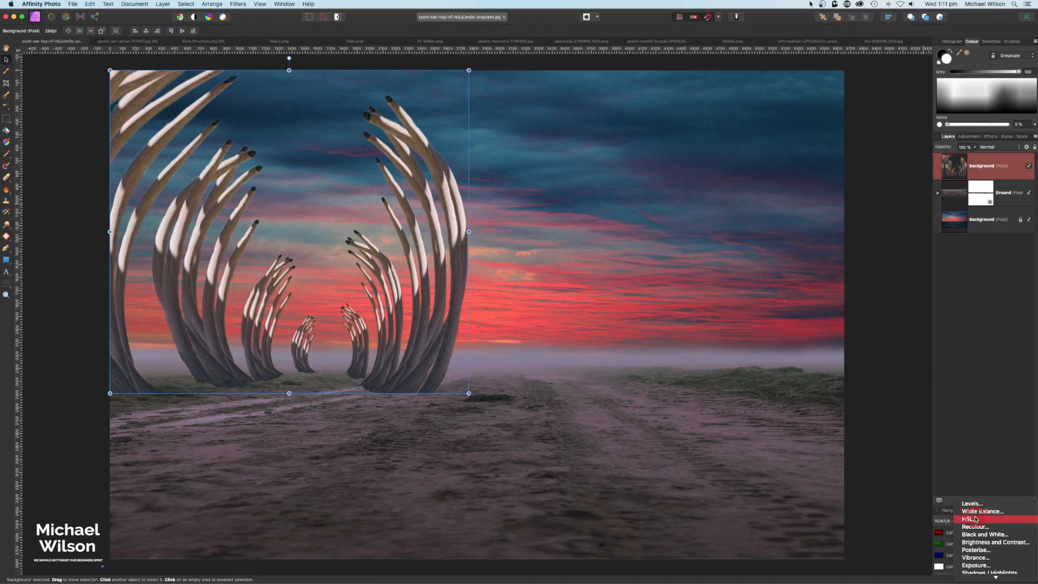
pyautogui.click(976, 517)
pyautogui.moveTo(983, 166); pyautogui.dragTo(1013, 198)
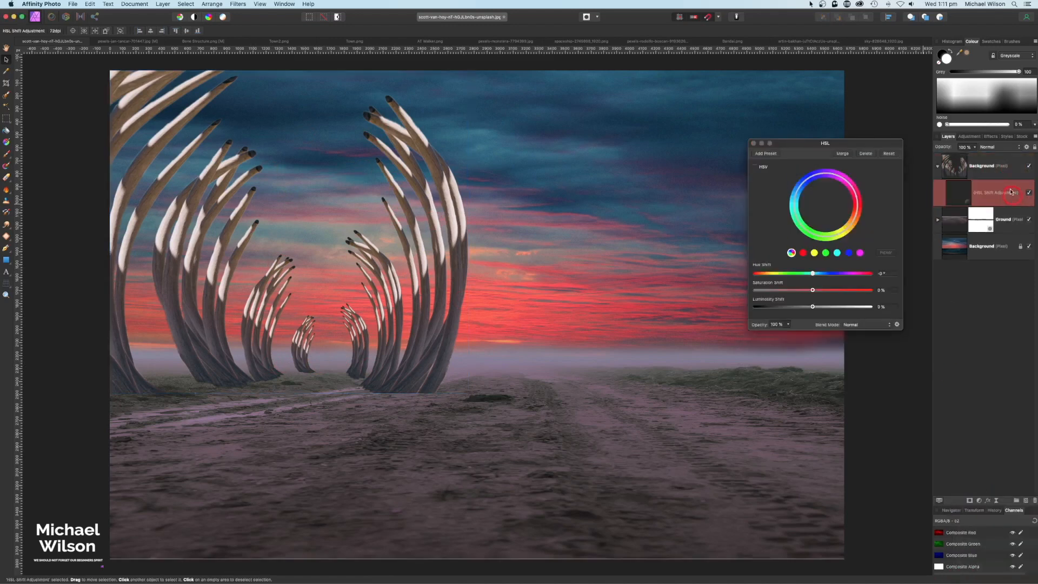
# Set the bones' HSL adjustment to a hue shift of about 30° and a luminosity shift of -36%.
pyautogui.moveTo(885, 143); pyautogui.dragTo(875, 129)
pyautogui.moveTo(802, 293); pyautogui.dragTo(781, 293)
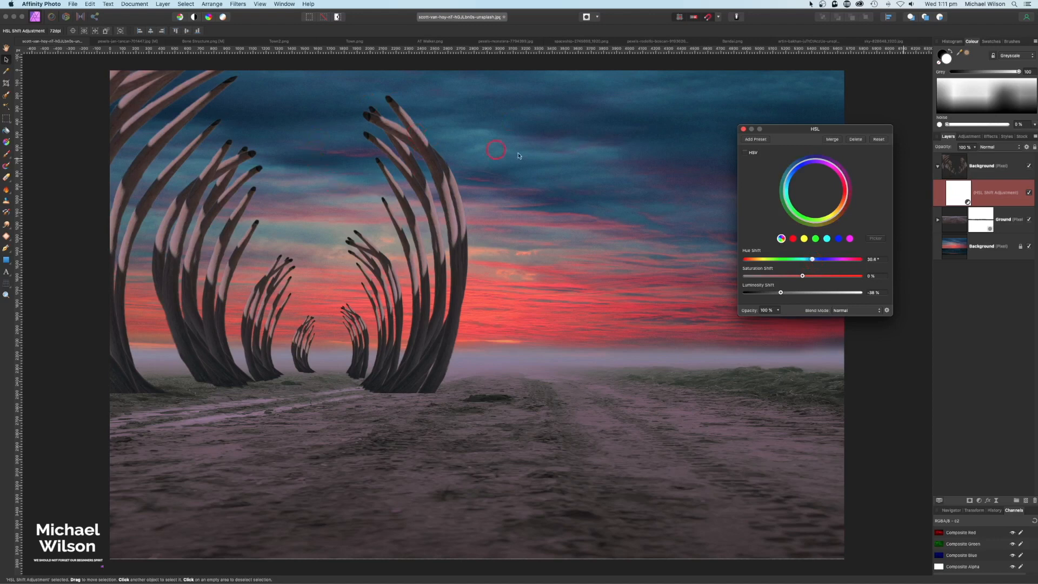
pyautogui.click(743, 129)
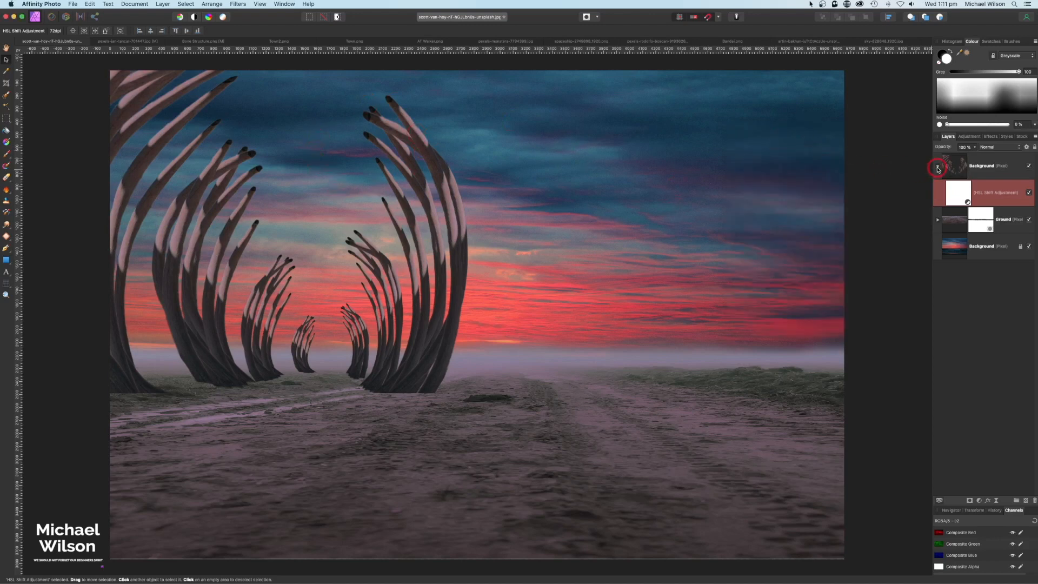
# Add a mask to the bone structure layer and select that mask.
pyautogui.moveTo(938, 169); pyautogui.dragTo(940, 169)
pyautogui.click(951, 167)
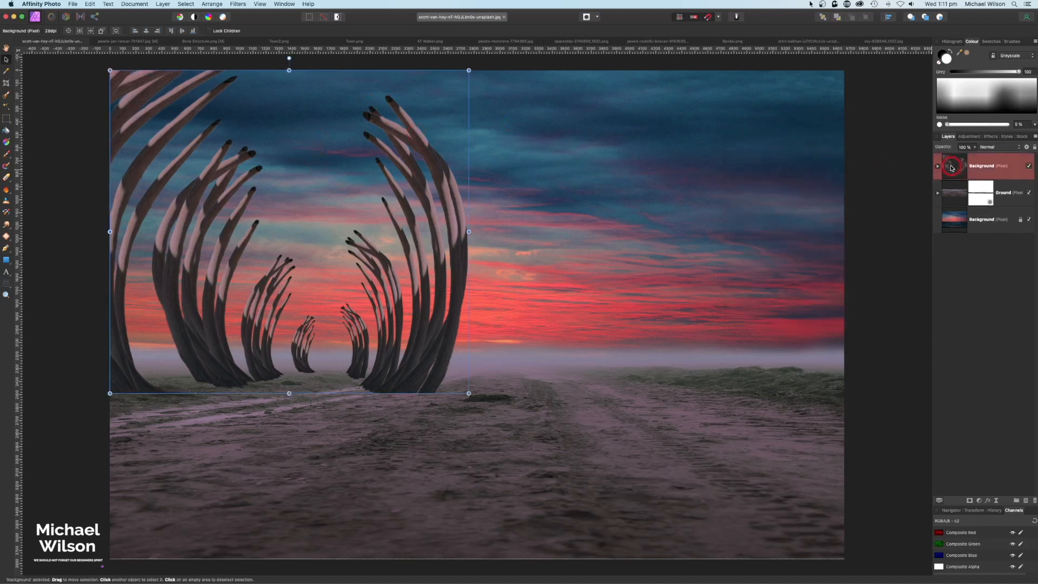
pyautogui.click(970, 501)
pyautogui.click(968, 191)
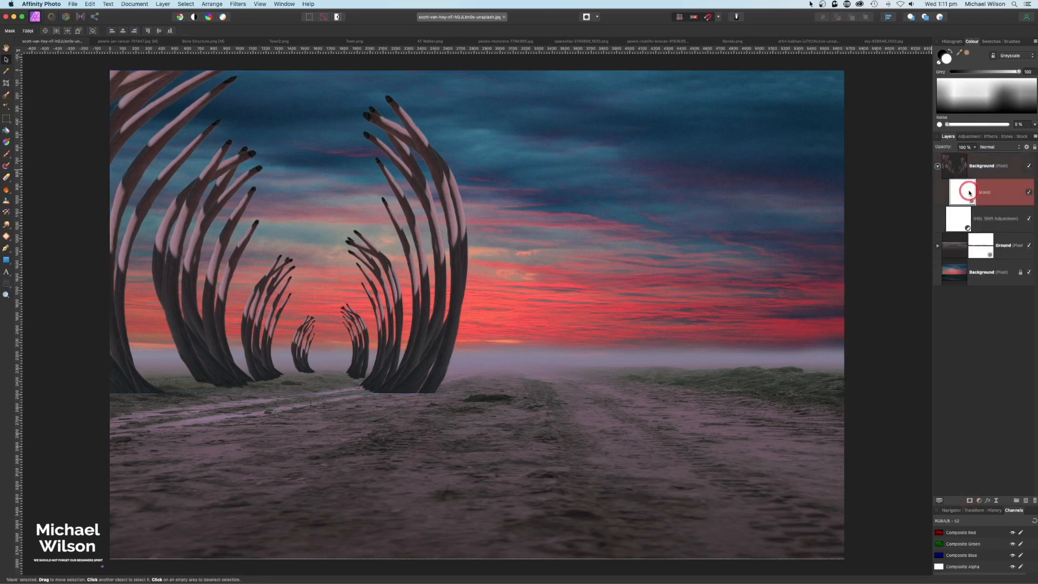
# Paint black on the bones' mask with a soft brush at 15% flow to blend the bone bases into the ground.
pyautogui.click(8, 157)
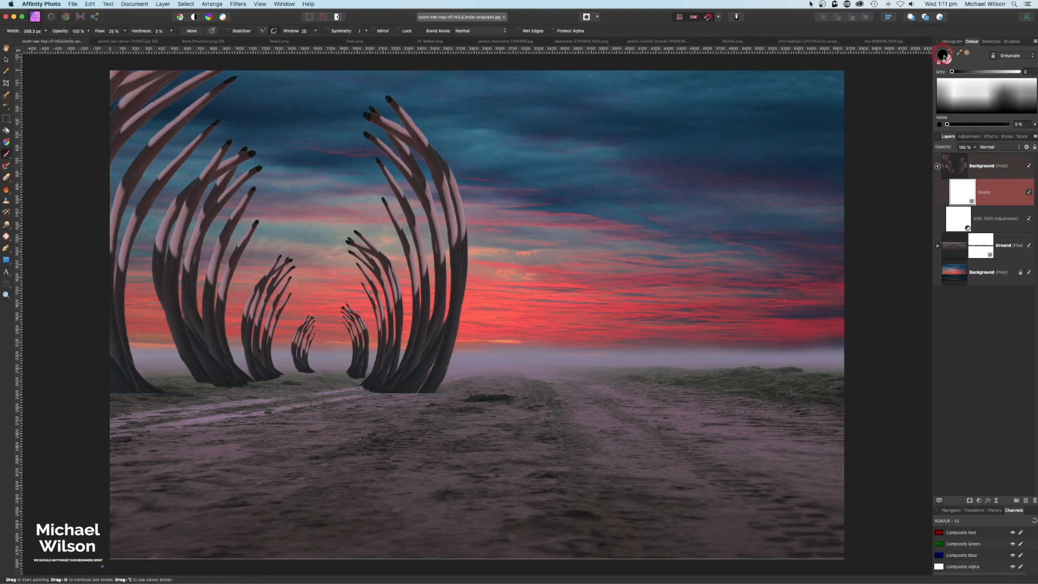
pyautogui.moveTo(129, 32); pyautogui.dragTo(122, 31)
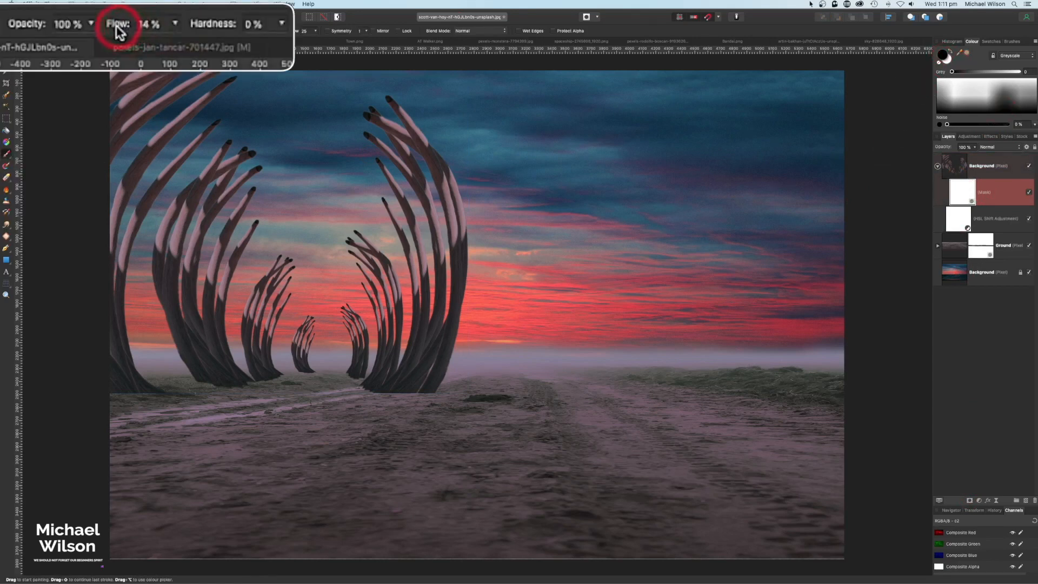
pyautogui.moveTo(116, 32); pyautogui.dragTo(117, 32)
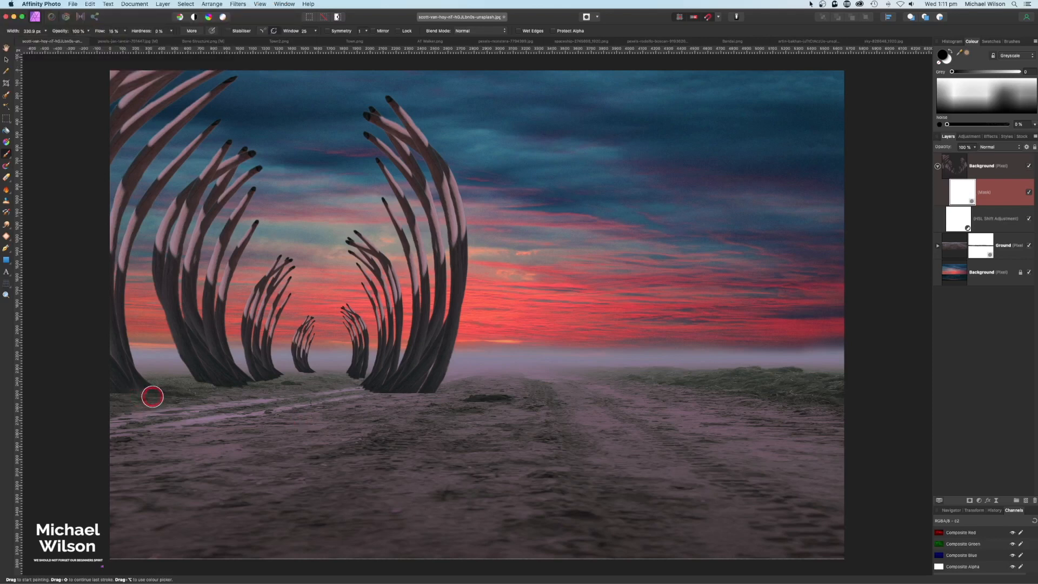
pyautogui.moveTo(130, 395)
pyautogui.mouseDown()
pyautogui.moveTo(148, 394)
pyautogui.moveTo(128, 398)
pyautogui.mouseUp()
pyautogui.moveTo(215, 393); pyautogui.dragTo(227, 392)
pyautogui.press('[')
pyautogui.press('[')
pyautogui.press('[')
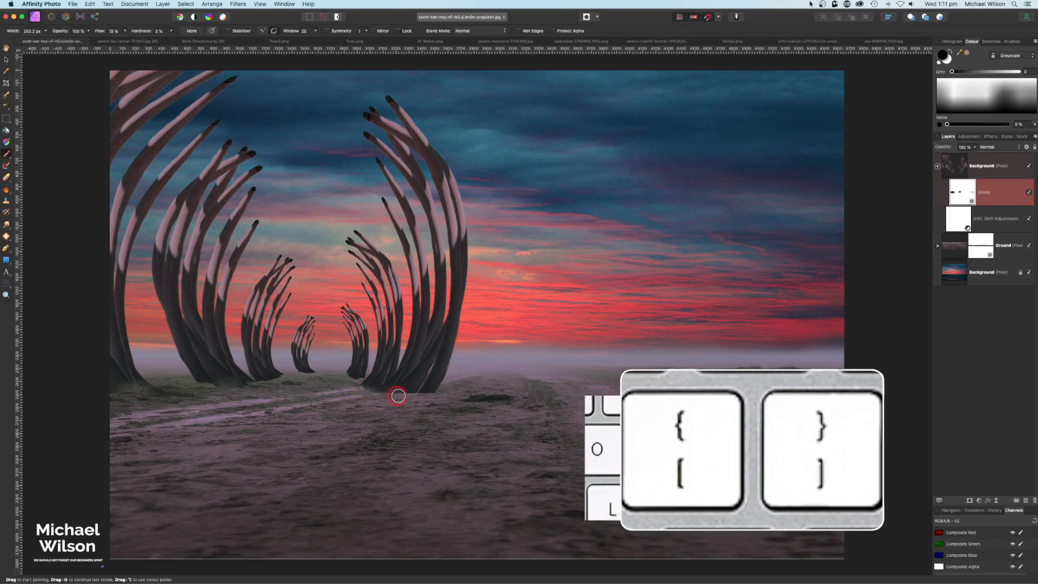
pyautogui.moveTo(427, 393)
pyautogui.mouseDown()
pyautogui.moveTo(308, 374)
pyautogui.moveTo(244, 386)
pyautogui.mouseUp()
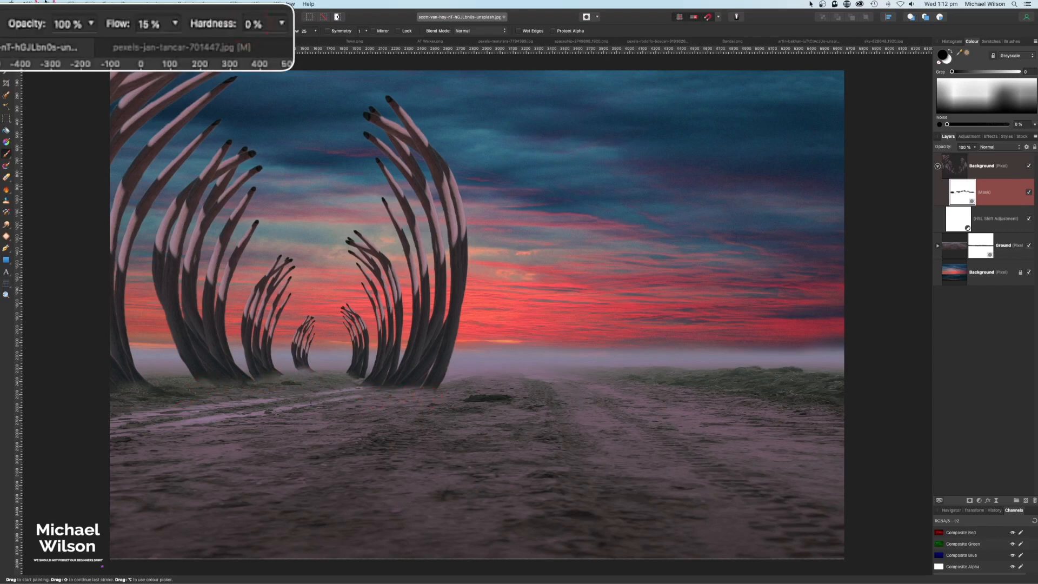
# Fade the most distant bones on the mask with a soft black brush about 1250 px wide at 5% flow.
pyautogui.moveTo(101, 31); pyautogui.dragTo(115, 30)
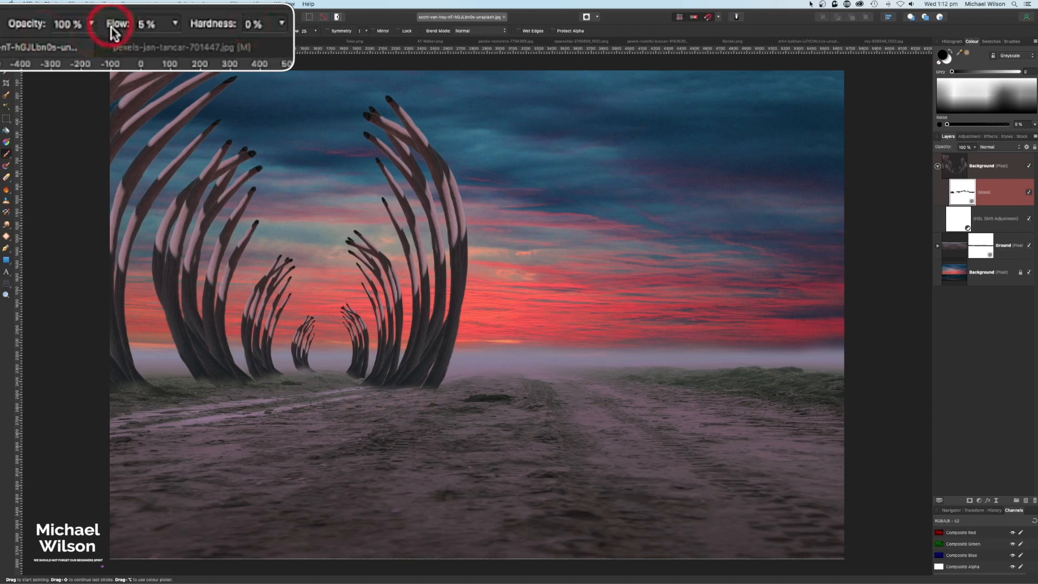
pyautogui.press(']')
pyautogui.press(']')
pyautogui.press(']')
pyautogui.press(']')
pyautogui.press(']')
pyautogui.press(']')
pyautogui.press(']')
pyautogui.press(']')
pyautogui.press(']')
pyautogui.press(']')
pyautogui.press(']')
pyautogui.press(']')
pyautogui.moveTo(335, 319)
pyautogui.mouseDown()
pyautogui.moveTo(304, 353)
pyautogui.moveTo(302, 316)
pyautogui.moveTo(327, 355)
pyautogui.moveTo(348, 319)
pyautogui.moveTo(355, 364)
pyautogui.moveTo(341, 334)
pyautogui.moveTo(304, 317)
pyautogui.moveTo(285, 343)
pyautogui.moveTo(275, 332)
pyautogui.moveTo(347, 322)
pyautogui.moveTo(353, 375)
pyautogui.moveTo(357, 336)
pyautogui.moveTo(347, 322)
pyautogui.moveTo(293, 327)
pyautogui.moveTo(369, 352)
pyautogui.moveTo(306, 355)
pyautogui.moveTo(371, 341)
pyautogui.moveTo(274, 370)
pyautogui.moveTo(316, 393)
pyautogui.mouseUp()
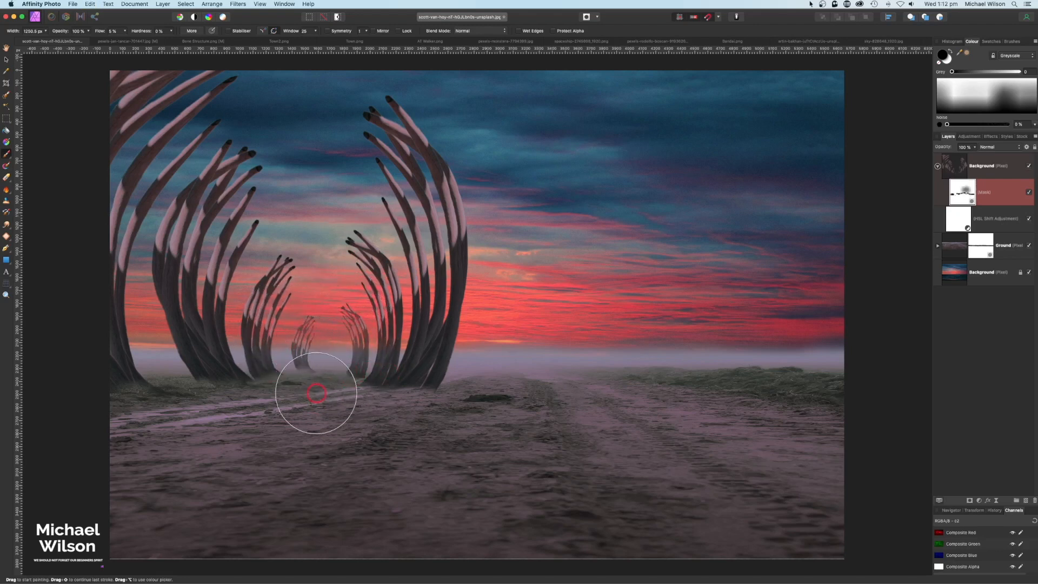
# Collapse the bone structure layer and rename it Bones.
pyautogui.click(938, 169)
pyautogui.click(997, 173)
pyautogui.click(1003, 171)
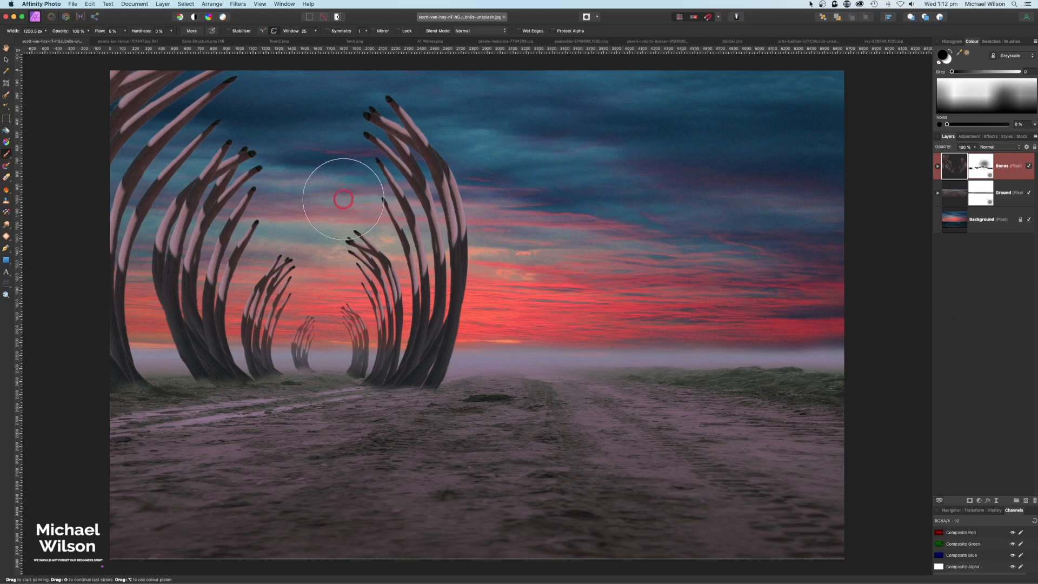
# Copy the building from Town2.png into the composite just above the sky layer and flip it horizontally.
pyautogui.click(270, 43)
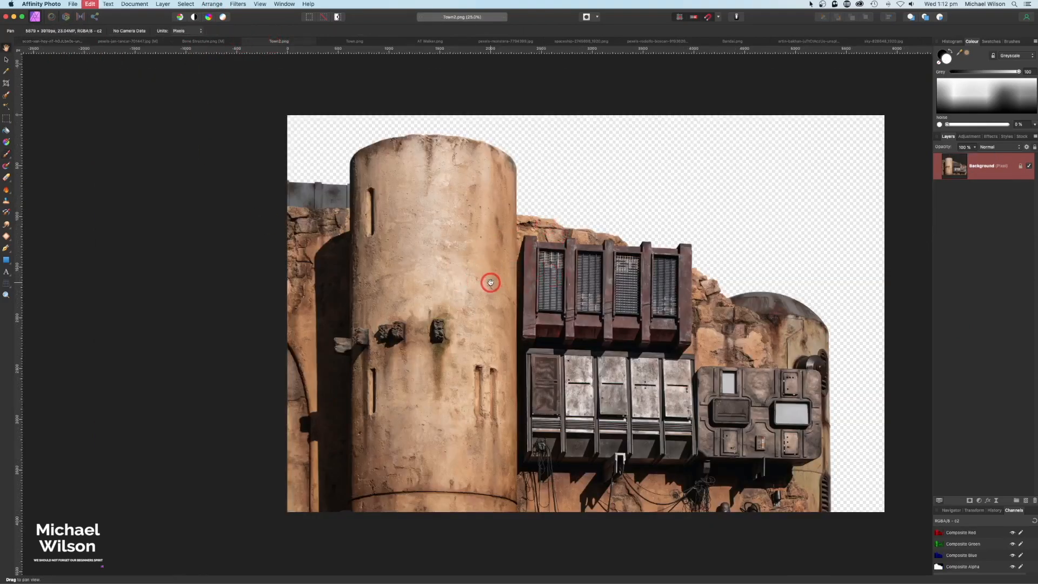
pyautogui.click(49, 41)
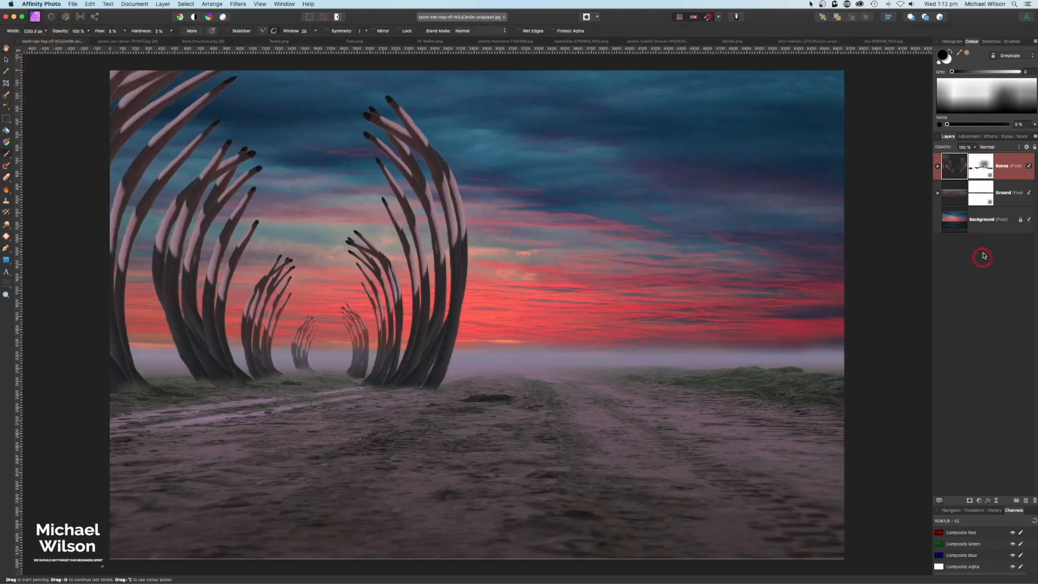
pyautogui.click(959, 223)
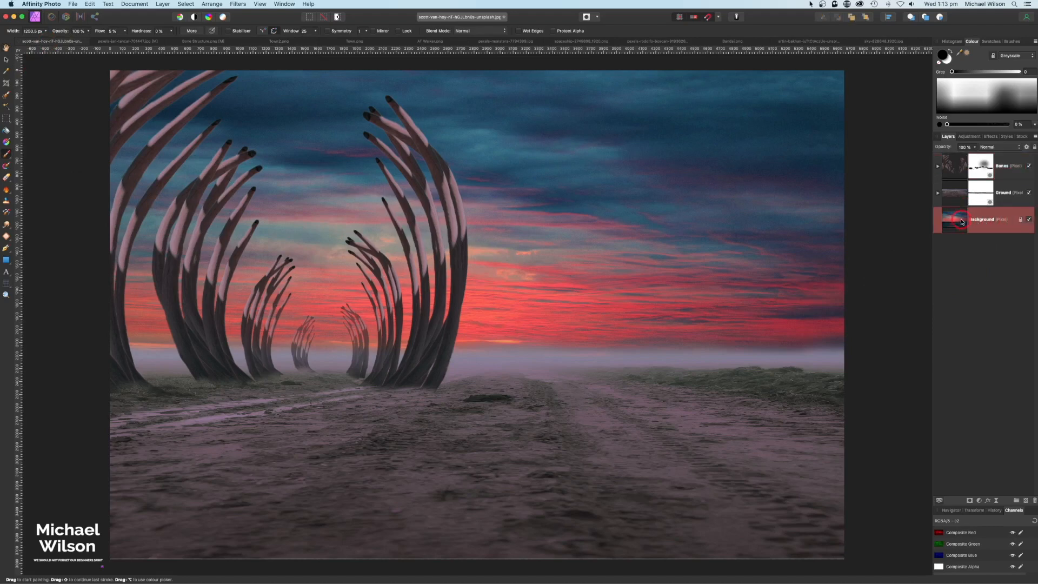
pyautogui.press('super+v')
pyautogui.click(212, 4)
pyautogui.click(230, 168)
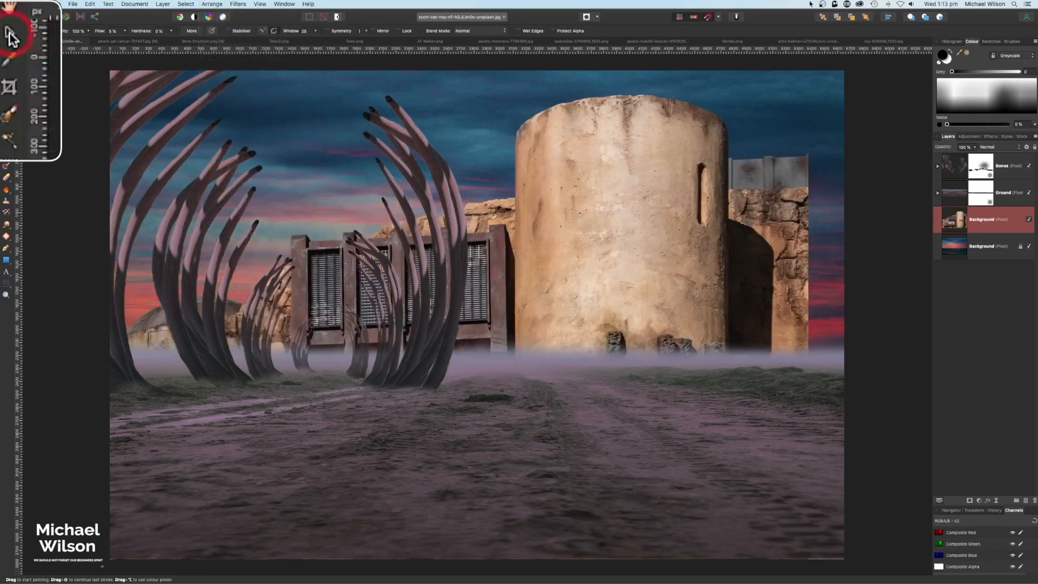
# Shrink the pasted tower building and place it on the horizon against the right edge of the image.
pyautogui.click(6, 59)
pyautogui.moveTo(109, 81); pyautogui.dragTo(452, 294)
pyautogui.moveTo(523, 328); pyautogui.dragTo(477, 179)
pyautogui.moveTo(388, 168); pyautogui.dragTo(573, 297)
pyautogui.moveTo(689, 306); pyautogui.dragTo(770, 258)
pyautogui.moveTo(844, 249); pyautogui.dragTo(814, 294)
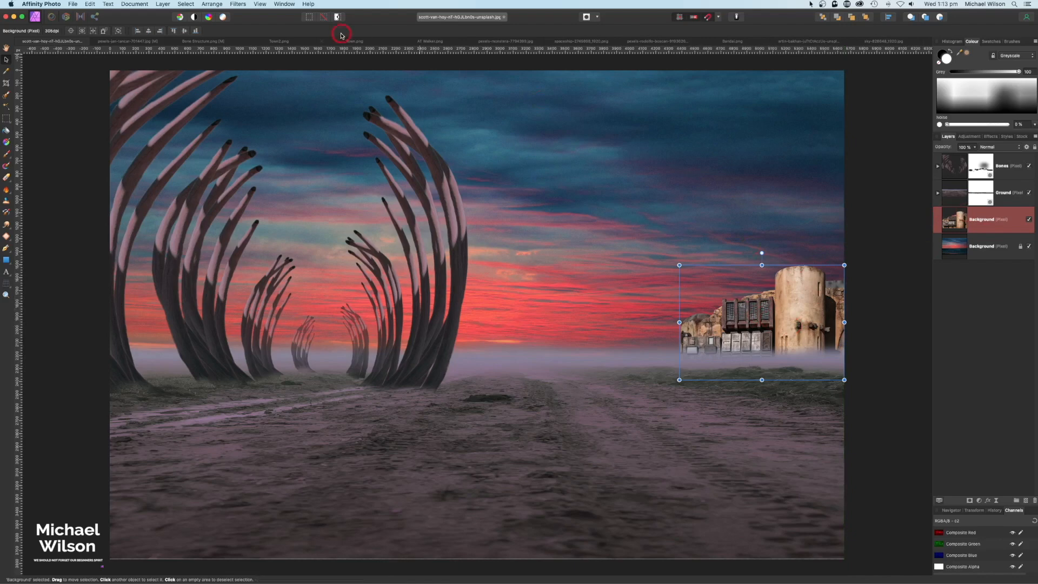
# Copy the domed town from Town.png and paste it into the composite directly above the sky layer.
pyautogui.click(360, 43)
pyautogui.press('h')
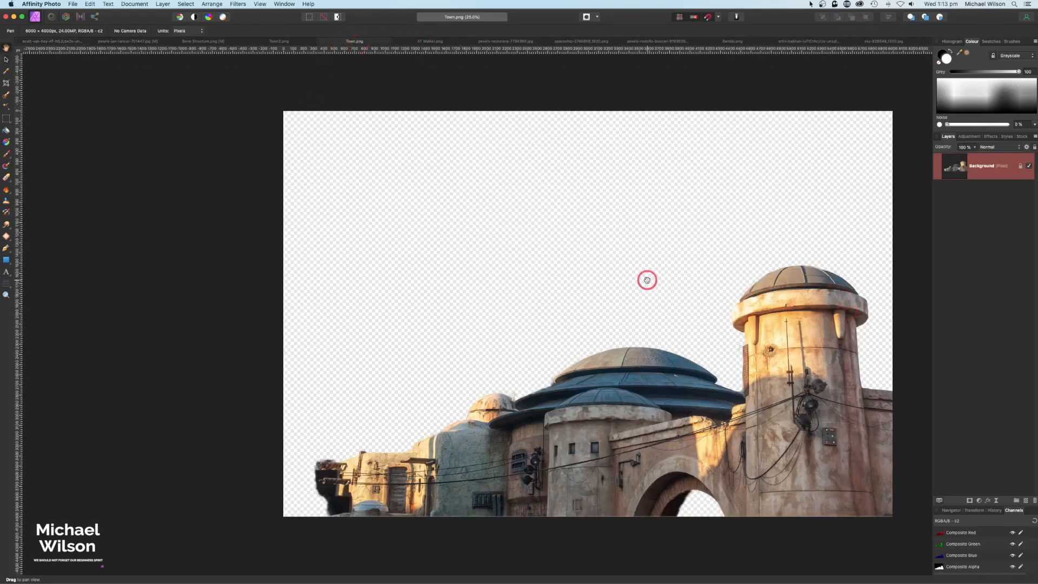
pyautogui.click(37, 42)
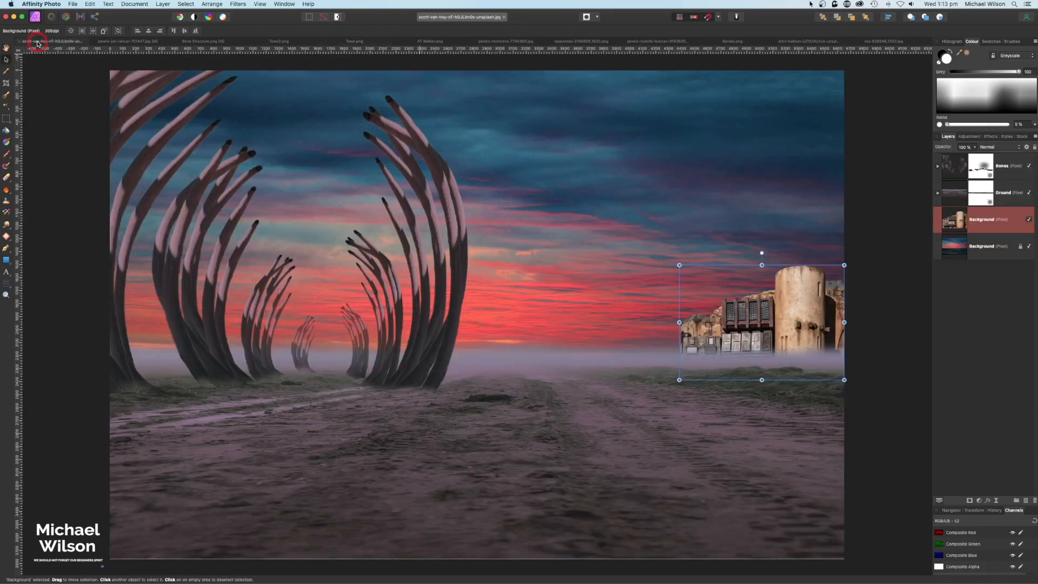
pyautogui.click(959, 244)
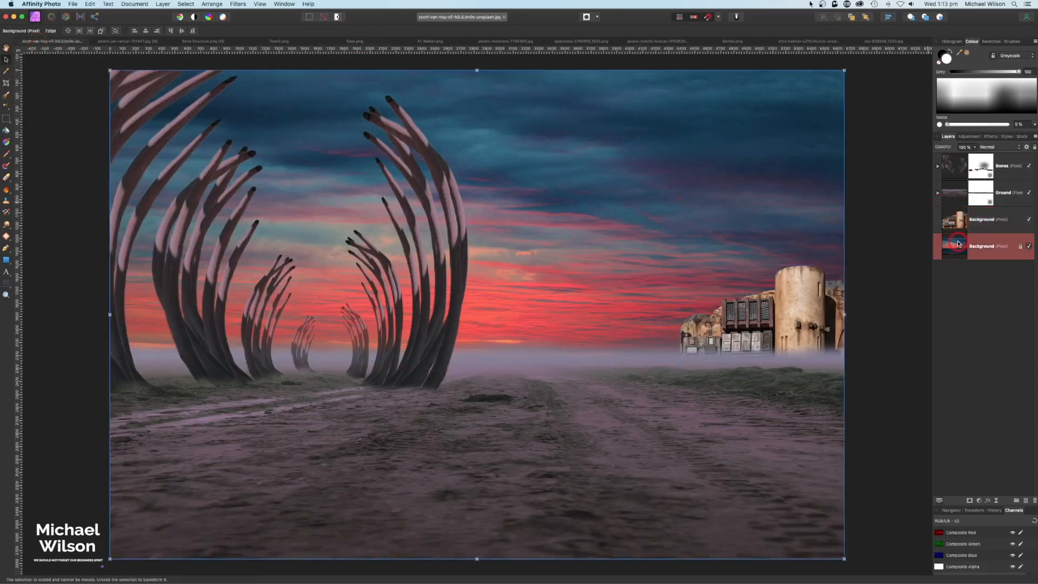
pyautogui.press('super+v')
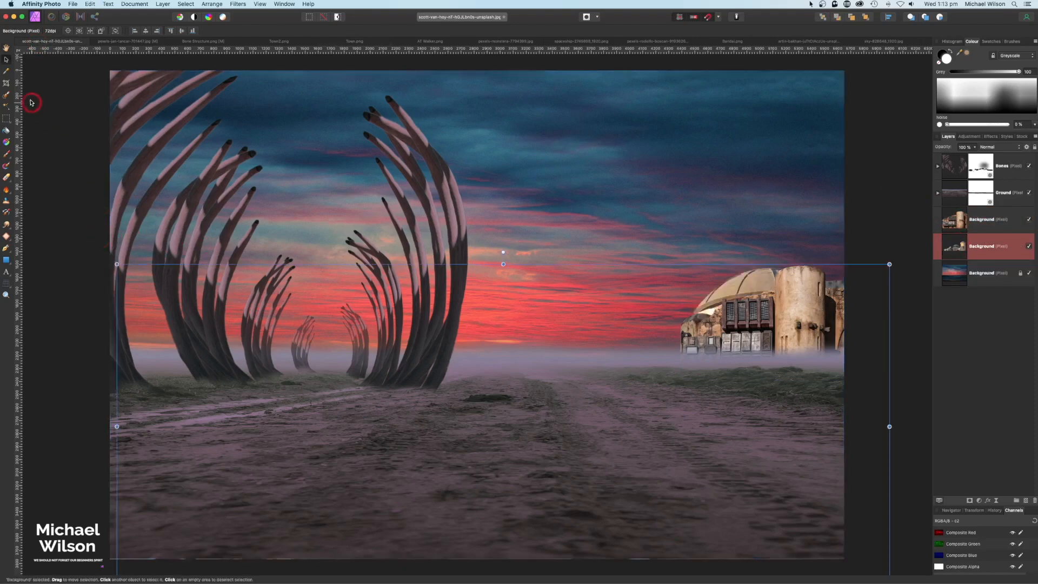
# Scale down the domed town and position it on the horizon behind and to the left of the tower building.
pyautogui.moveTo(141, 310); pyautogui.dragTo(206, 221)
pyautogui.moveTo(176, 176); pyautogui.dragTo(403, 299)
pyautogui.moveTo(584, 321); pyautogui.dragTo(667, 311)
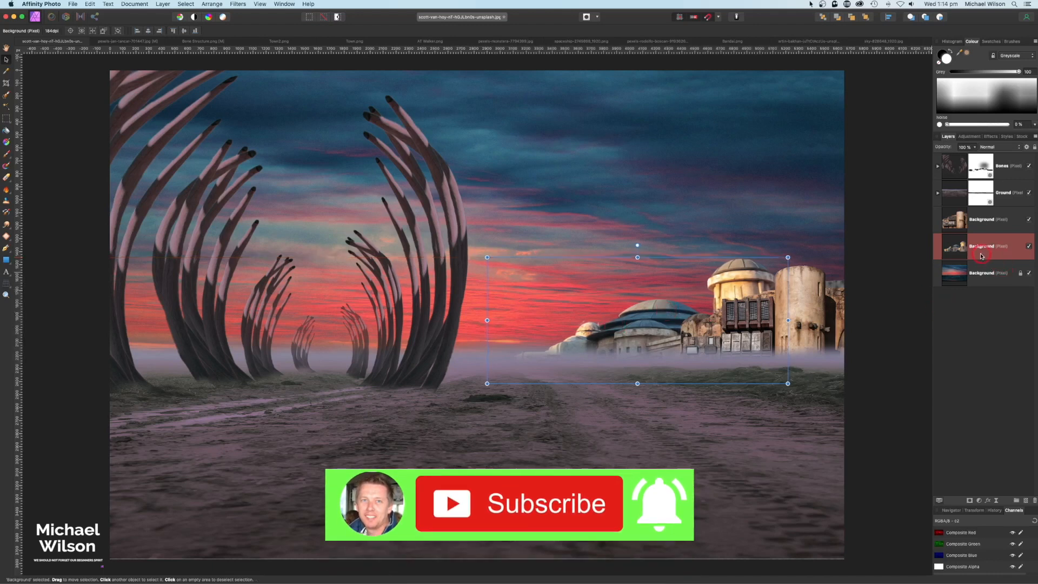
# Merge the two building layers into a single layer.
pyautogui.click(980, 226)
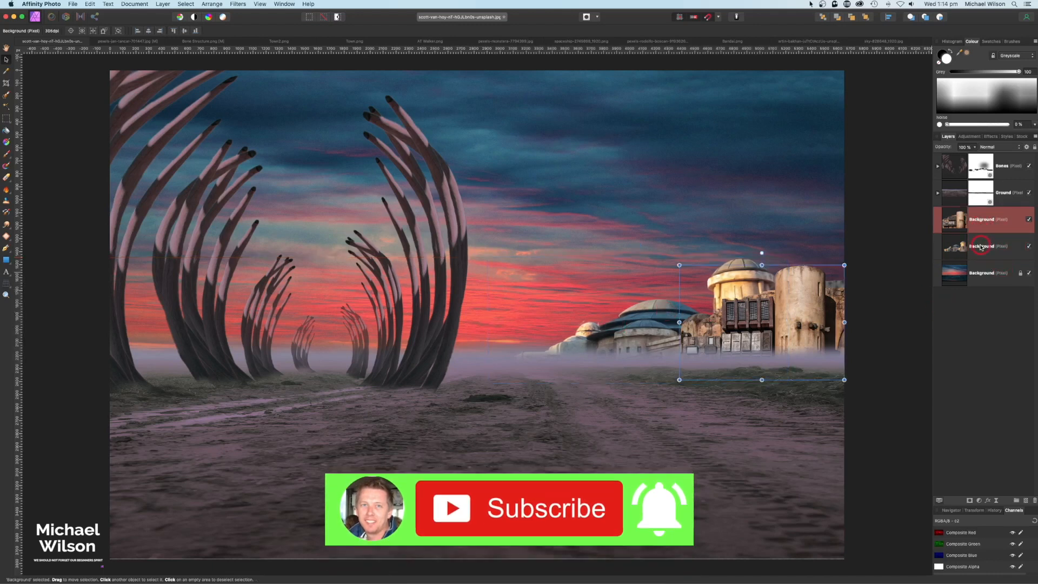
pyautogui.keyDown('shift'); pyautogui.click(981, 247); pyautogui.keyUp('shift')
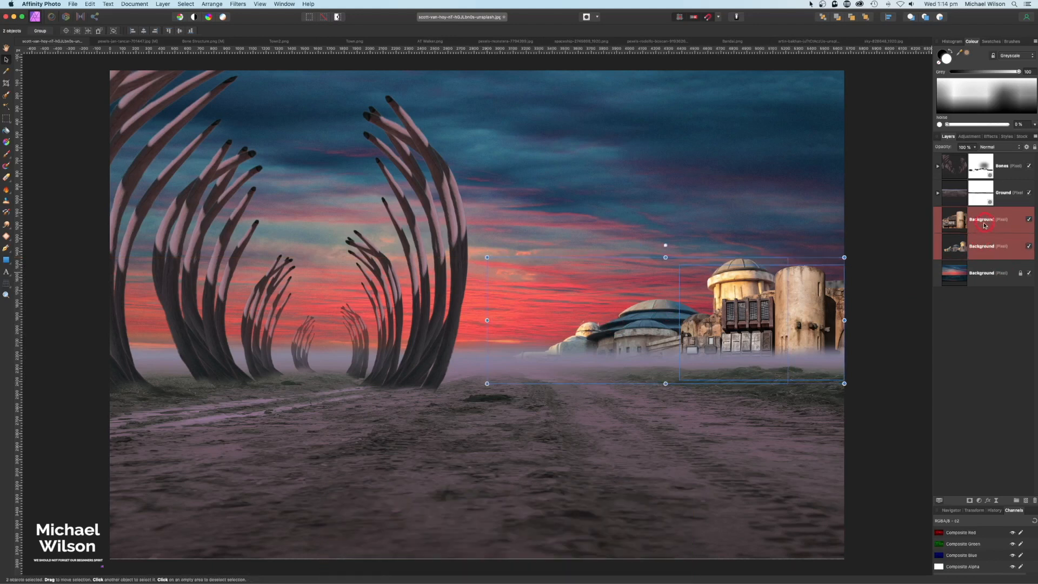
pyautogui.click(162, 6)
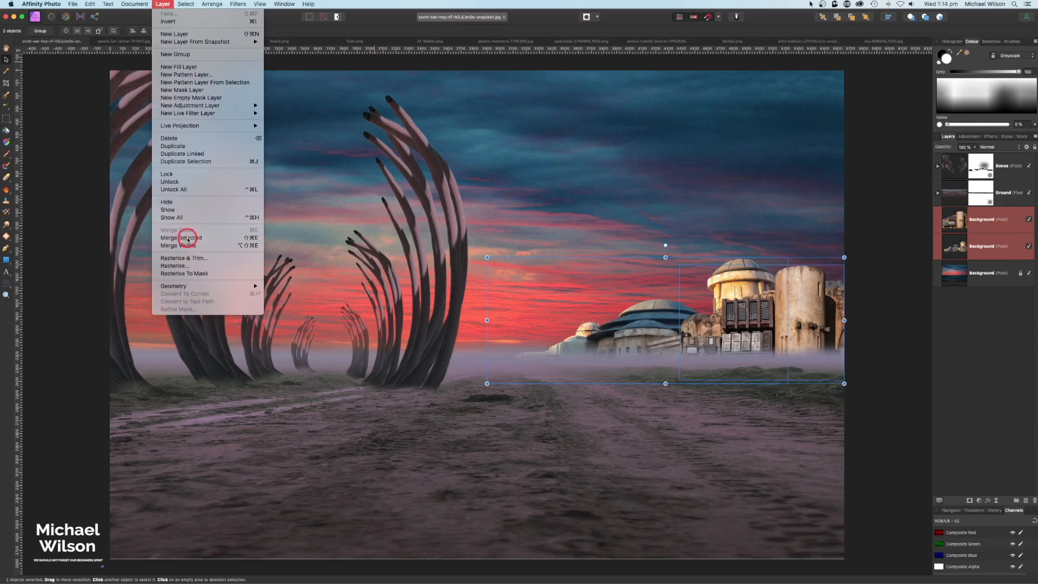
pyautogui.click(188, 238)
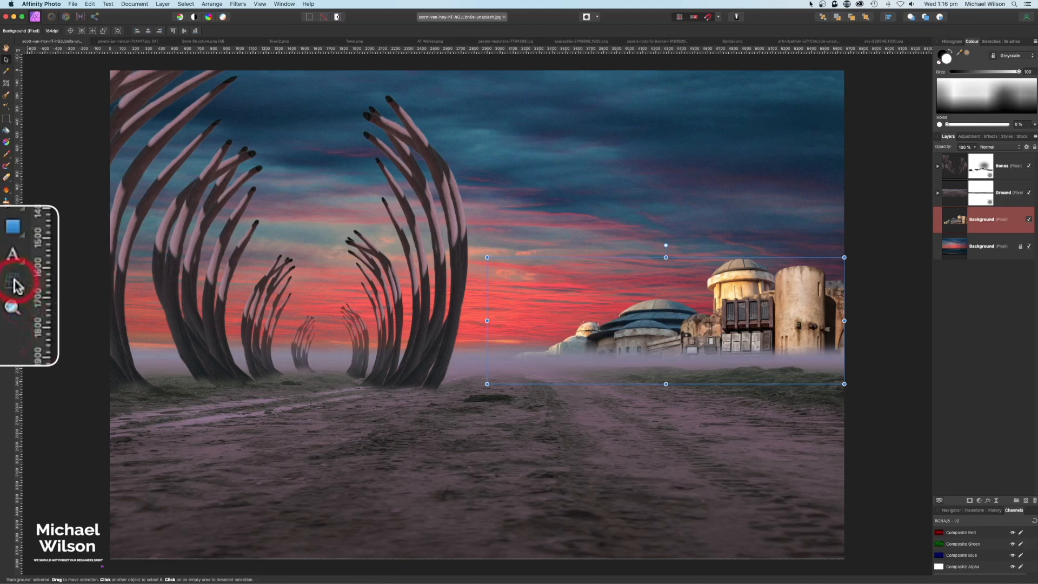
# Apply a single-plane Perspective to the merged buildings, pulling both left corners inward so the town recedes into the distance.
pyautogui.click(7, 284)
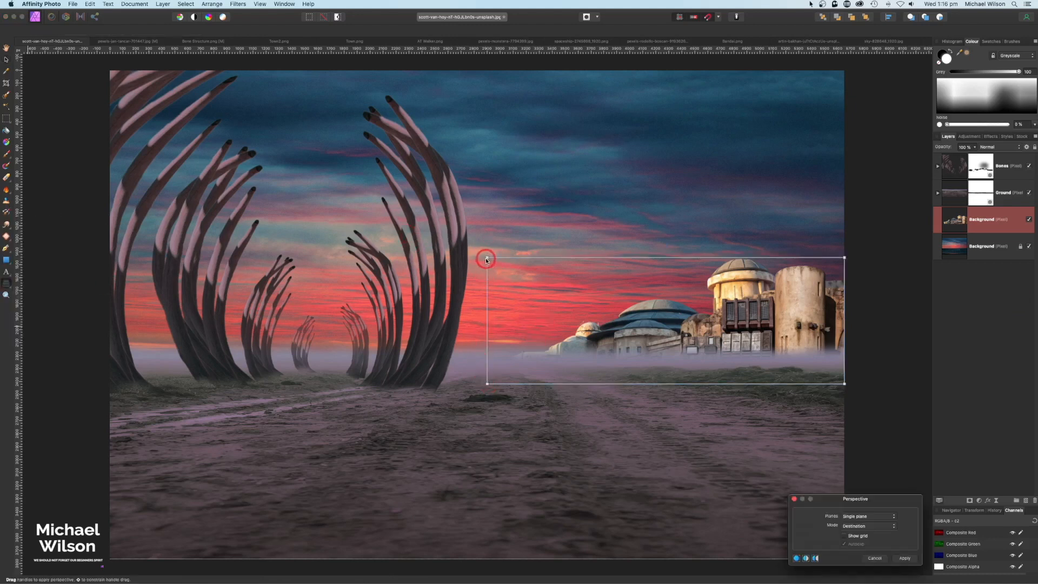
pyautogui.moveTo(486, 260); pyautogui.dragTo(496, 269)
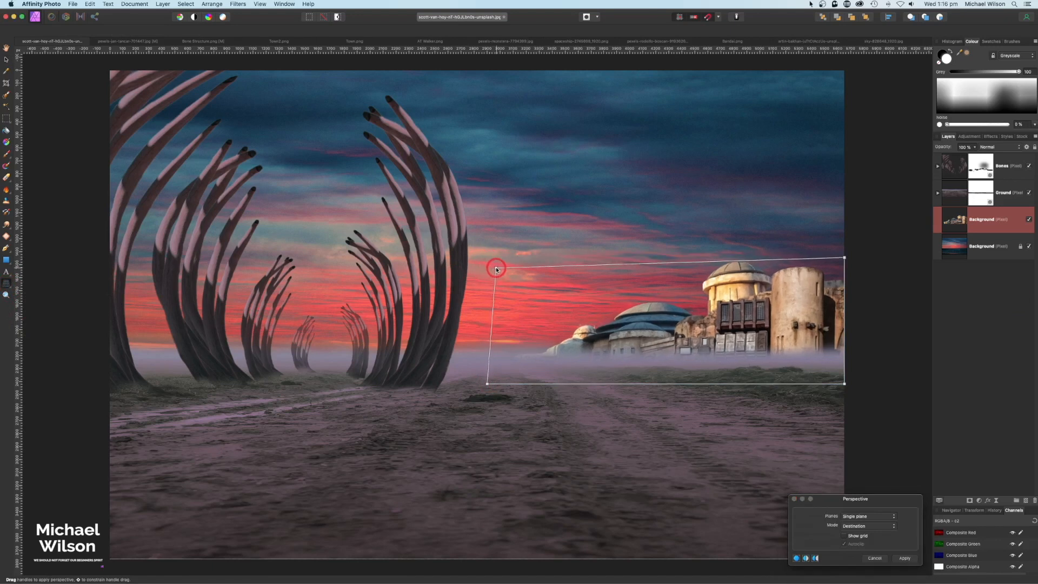
pyautogui.moveTo(490, 385); pyautogui.dragTo(501, 366)
pyautogui.press('Return')
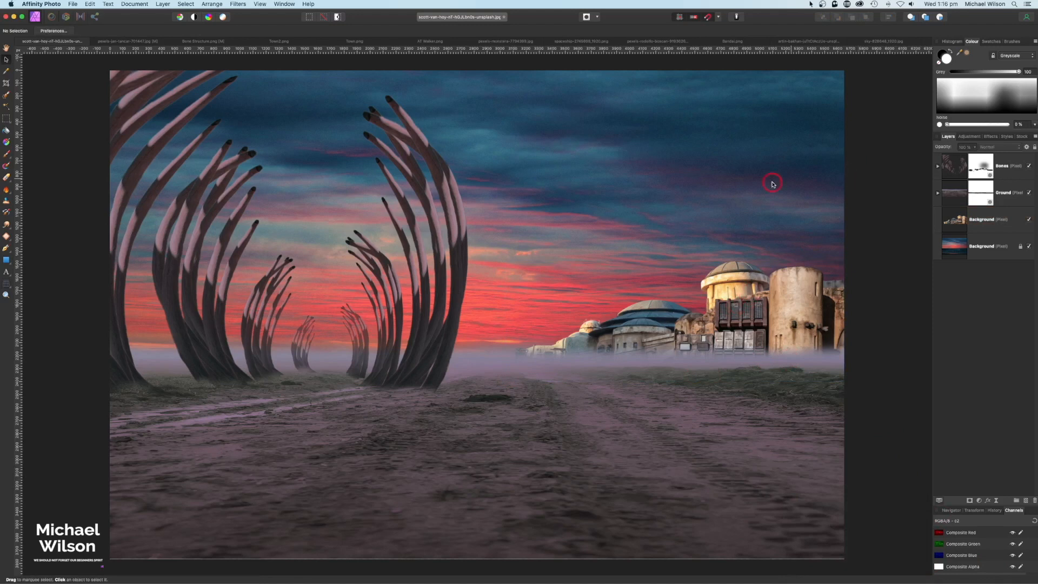
# Nest an HSL adjustment inside the merged buildings layer with a hue shift of about 10° and a luminosity shift of -30%.
pyautogui.click(986, 221)
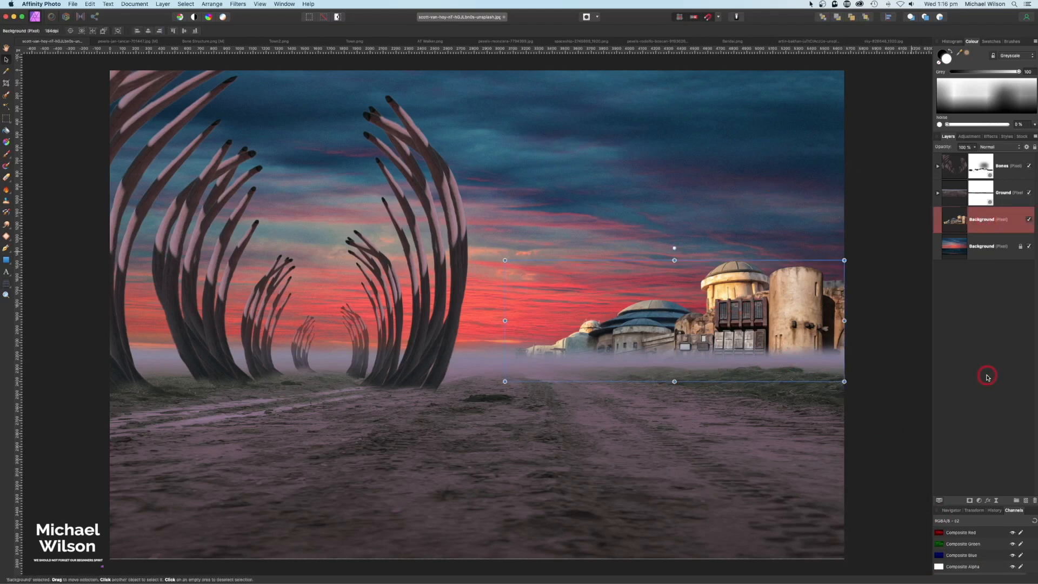
pyautogui.click(980, 496)
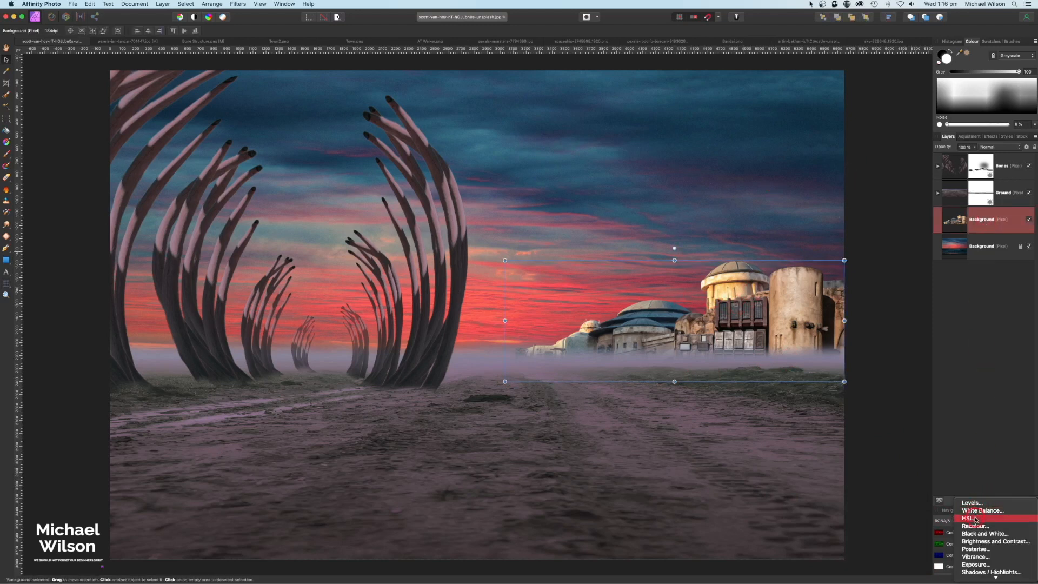
pyautogui.click(969, 518)
pyautogui.moveTo(992, 221)
pyautogui.mouseDown()
pyautogui.moveTo(1008, 248)
pyautogui.moveTo(975, 233)
pyautogui.mouseUp()
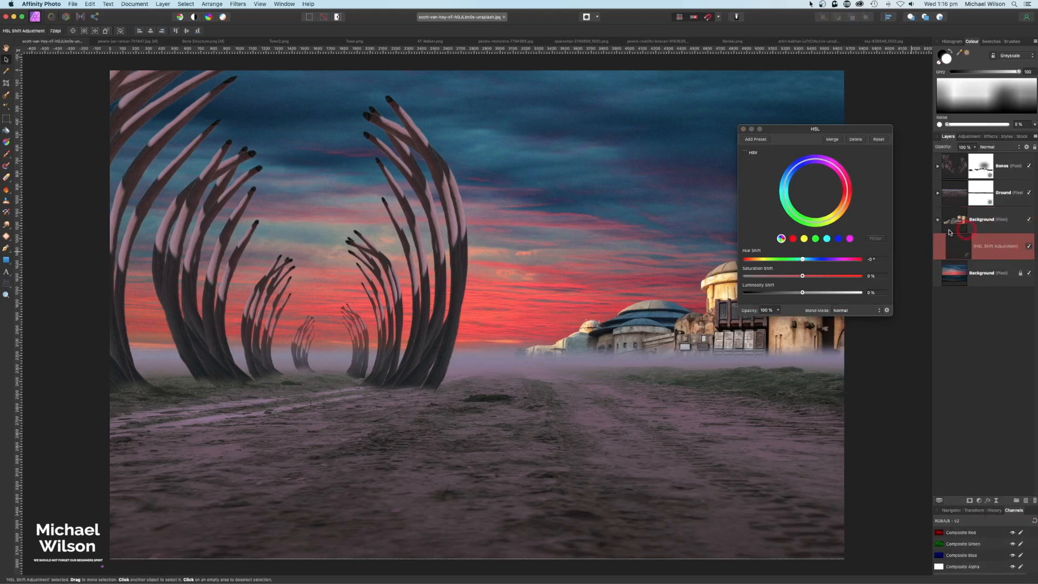
pyautogui.moveTo(802, 292); pyautogui.dragTo(787, 293)
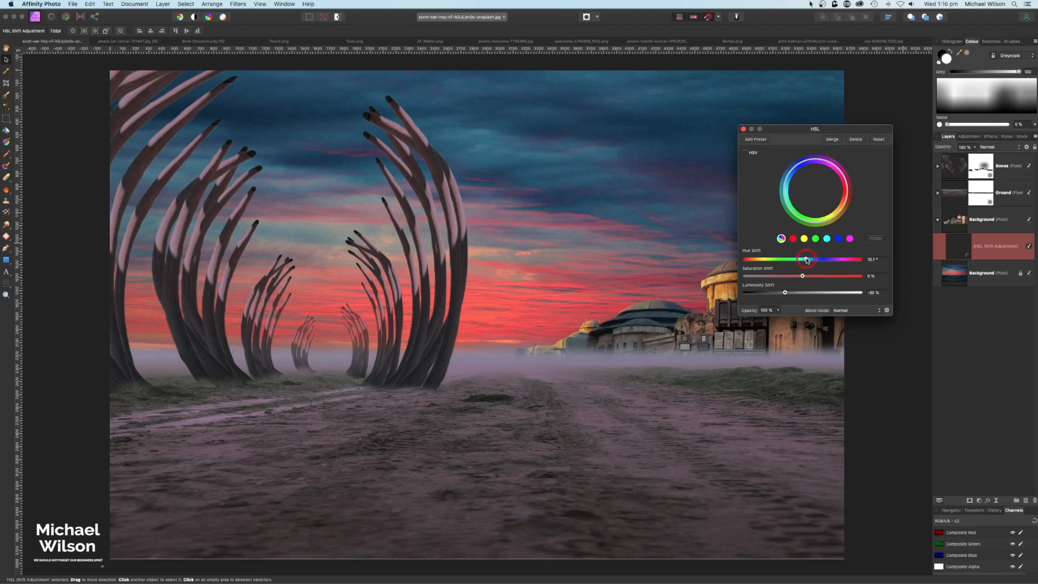
pyautogui.click(743, 129)
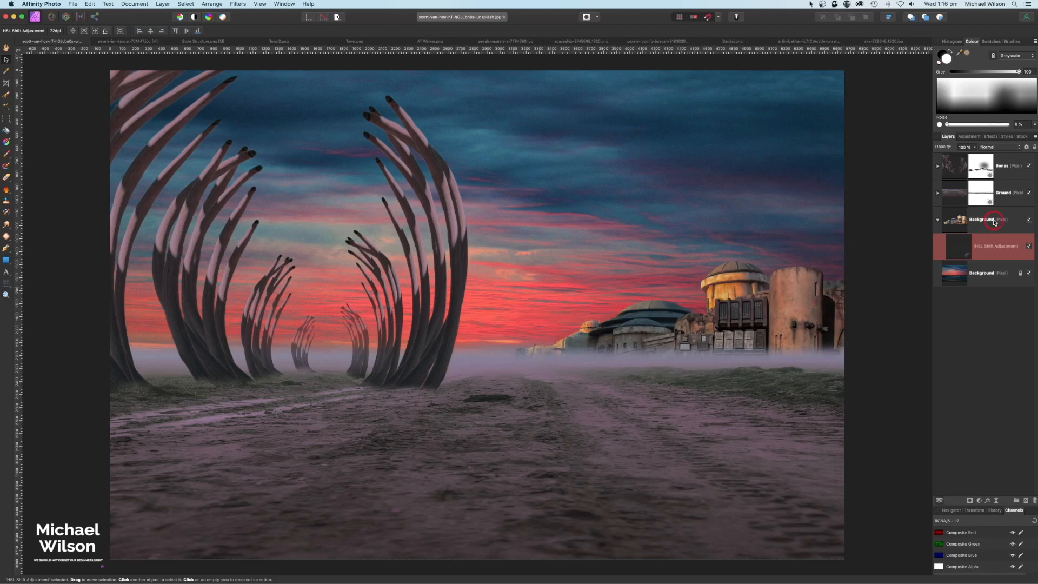
# Collapse the merged buildings layer and rename it Town.
pyautogui.click(937, 220)
pyautogui.click(983, 220)
pyautogui.doubleClick(983, 220)
pyautogui.write('Town')
pyautogui.press('Return')
# Add a mask to the Town layer and select that mask.
pyautogui.click(956, 221)
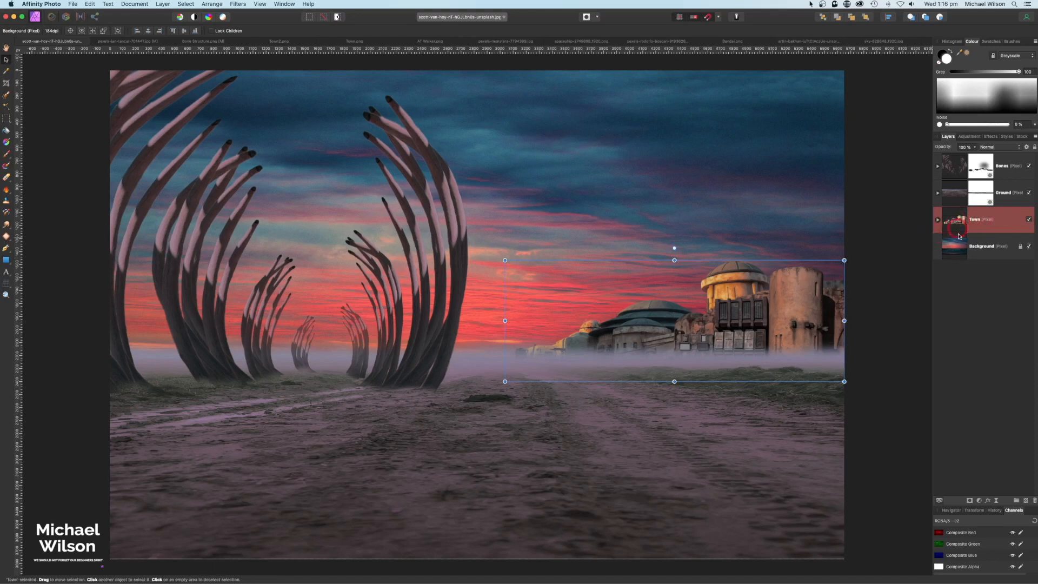
pyautogui.click(970, 502)
pyautogui.click(966, 245)
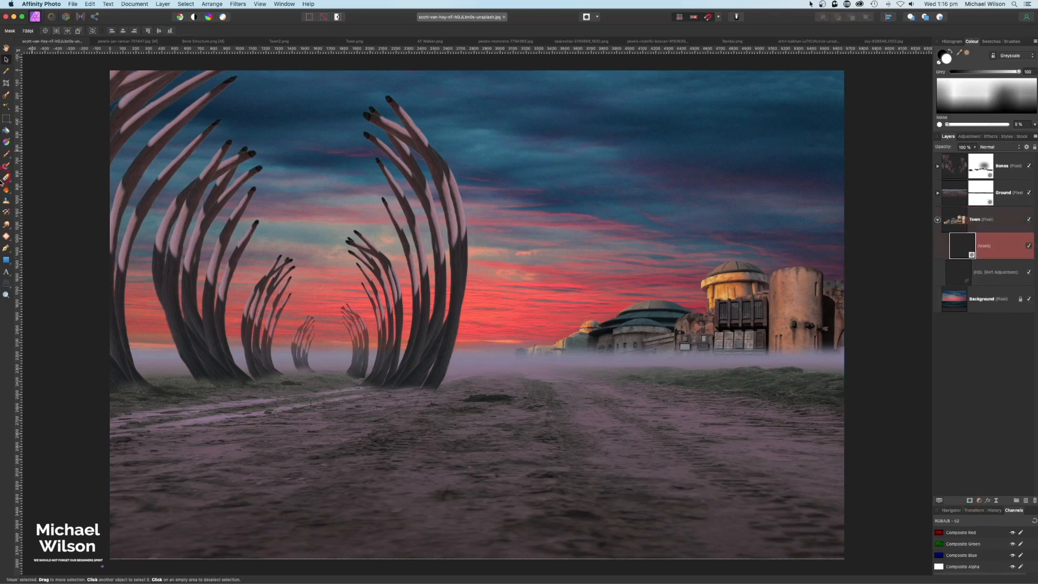
# Fade the town's far left end on its mask with a soft black brush at 10% flow and collapse the layer.
pyautogui.press('b')
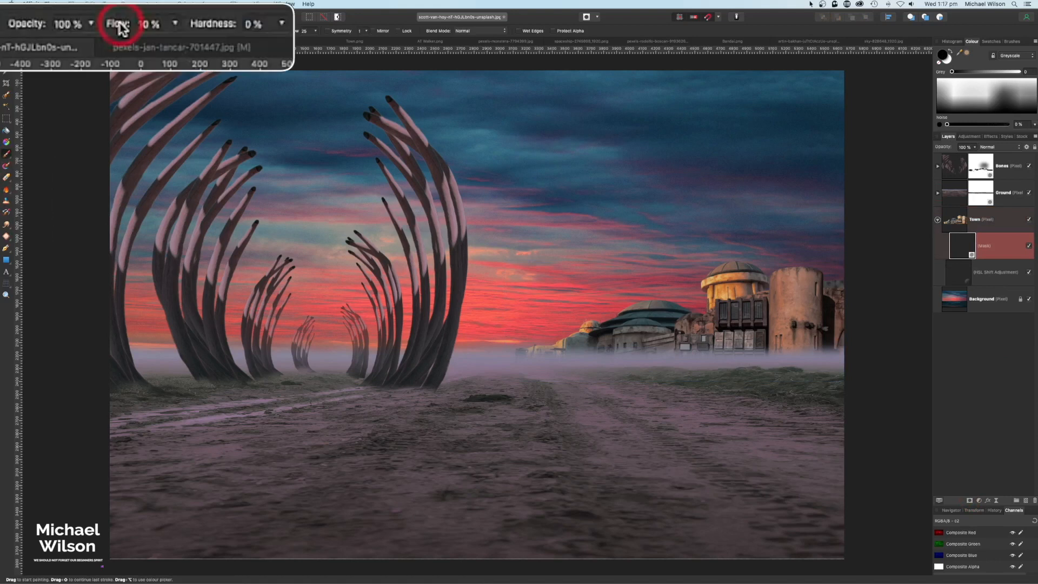
pyautogui.press('[')
pyautogui.press('[')
pyautogui.moveTo(525, 375)
pyautogui.mouseDown()
pyautogui.moveTo(533, 358)
pyautogui.moveTo(519, 354)
pyautogui.moveTo(536, 350)
pyautogui.moveTo(511, 360)
pyautogui.mouseUp()
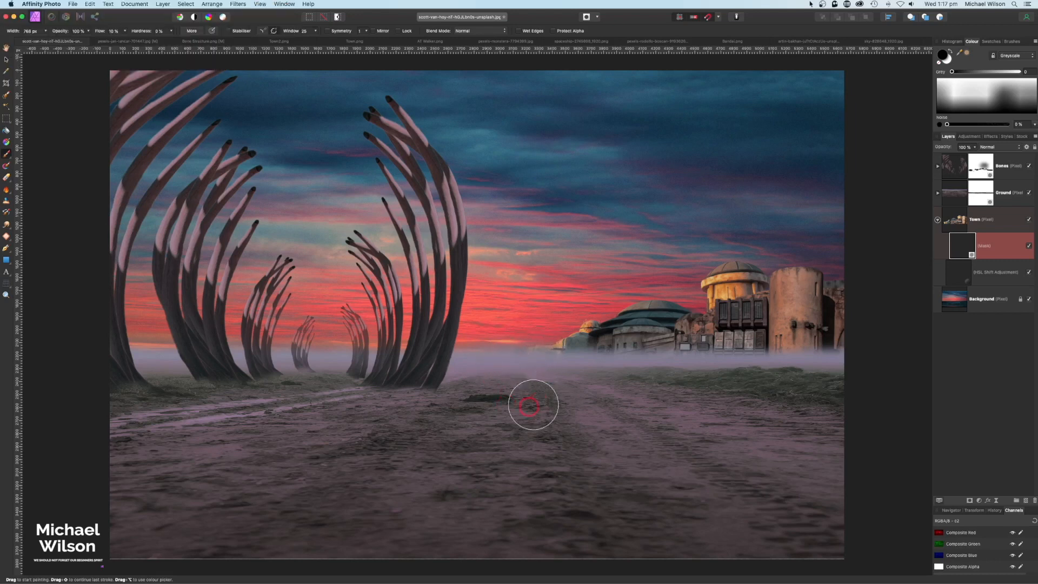
pyautogui.click(938, 220)
pyautogui.click(937, 220)
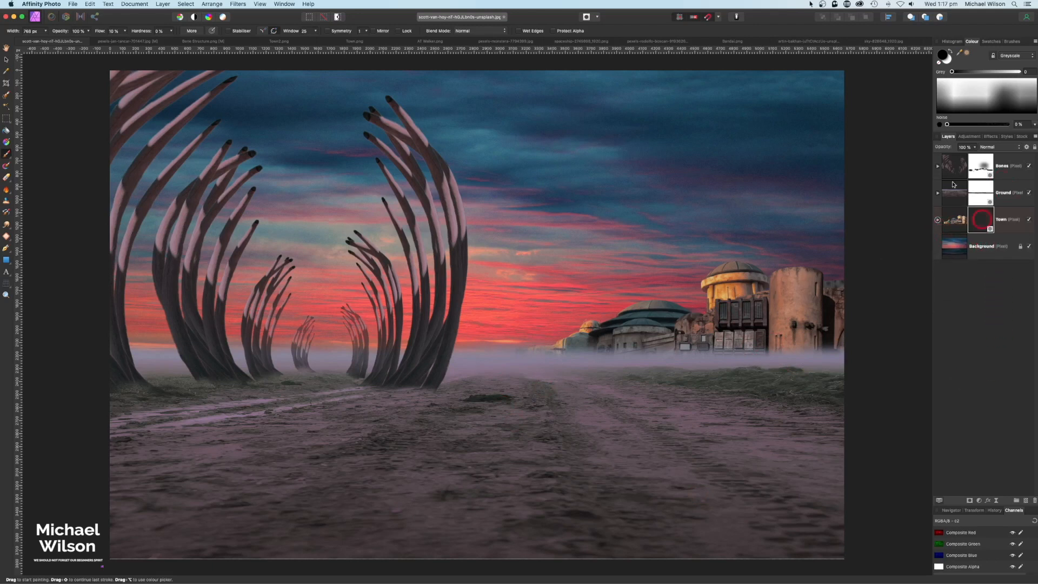
# Paste the AT Walker image just above the sky background layer and flip it horizontally.
pyautogui.click(435, 42)
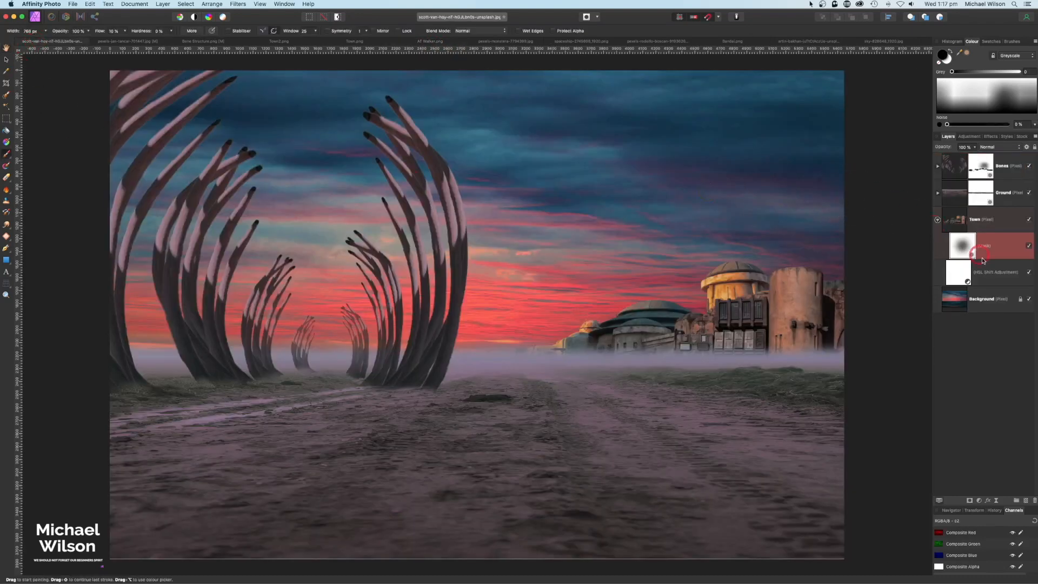
pyautogui.click(937, 220)
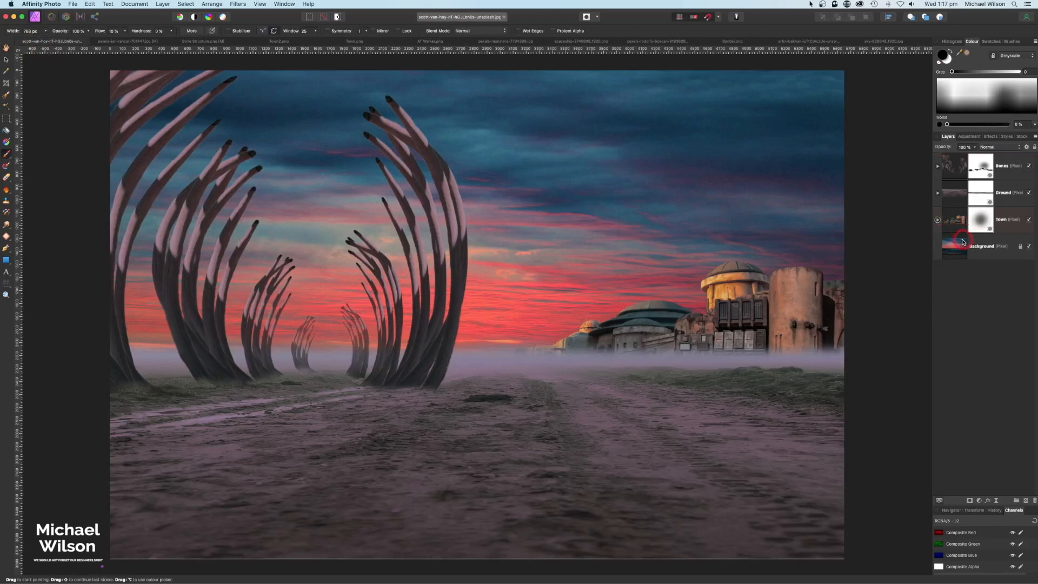
pyautogui.click(964, 246)
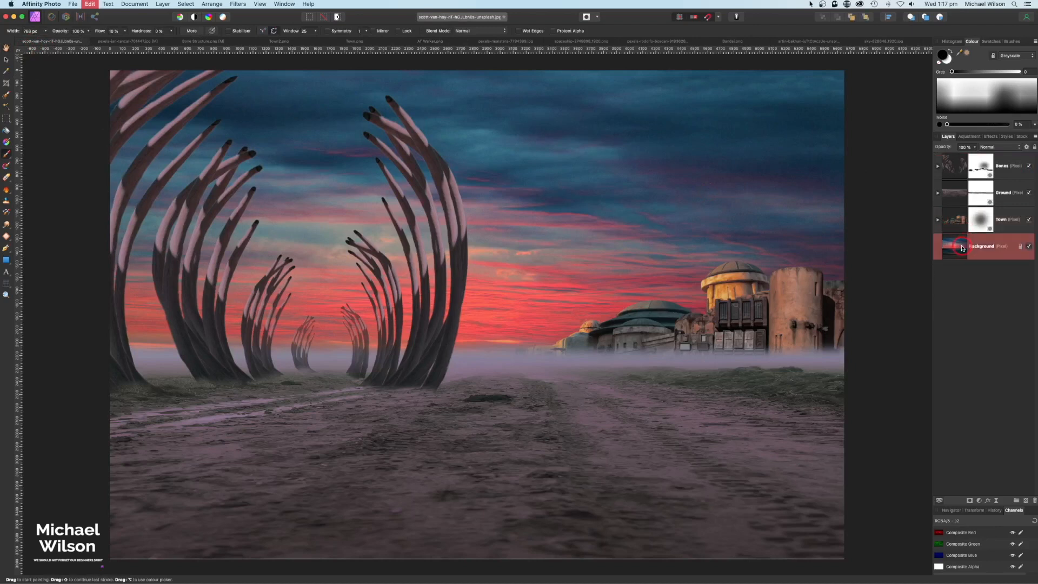
pyautogui.press('super+v')
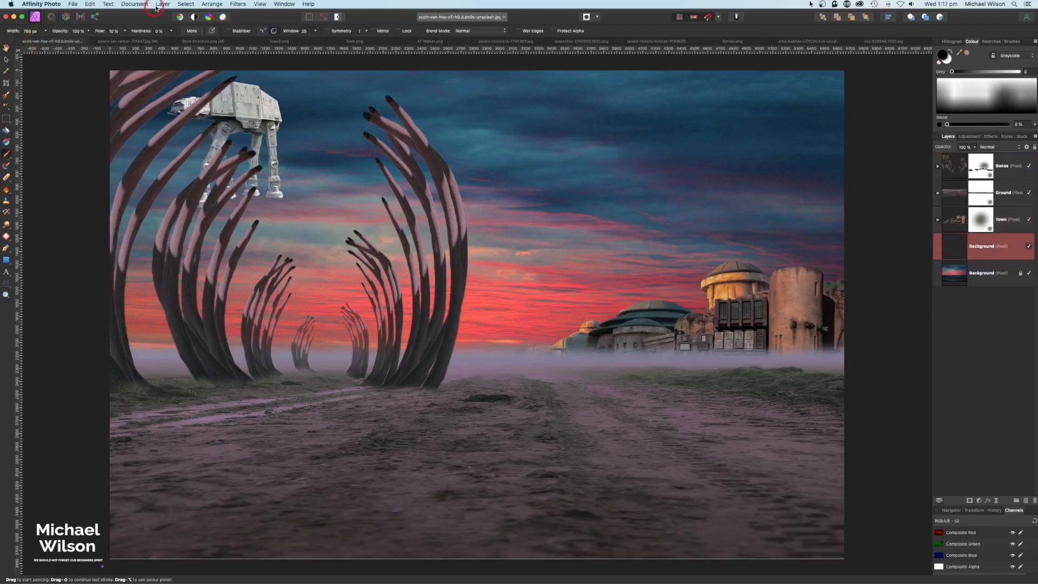
pyautogui.click(213, 5)
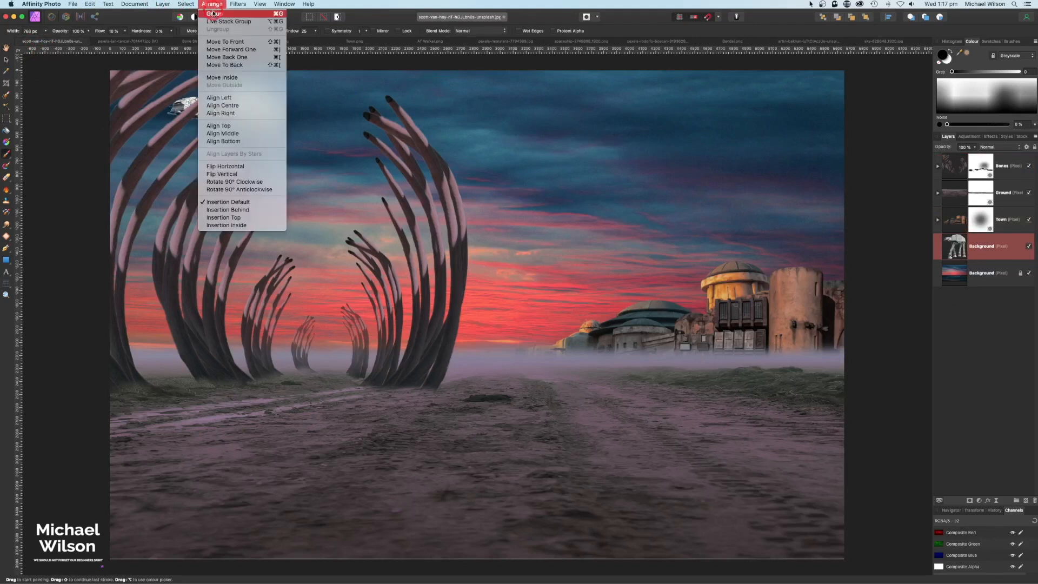
pyautogui.click(224, 166)
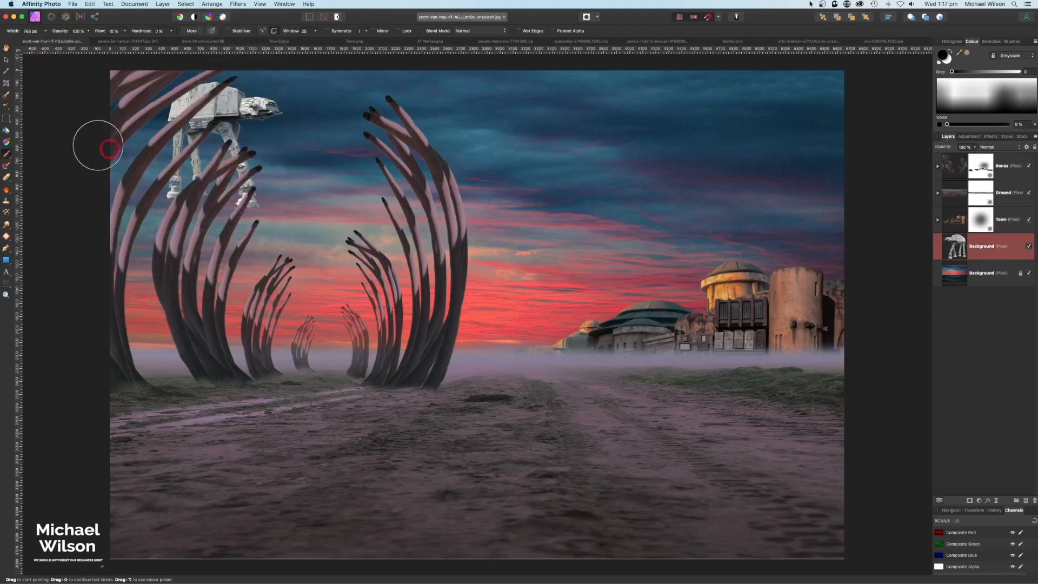
# Move the walker behind the left part of the town and enlarge it so it towers over the domes.
pyautogui.press('v')
pyautogui.moveTo(263, 102); pyautogui.dragTo(773, 185)
pyautogui.moveTo(681, 196); pyautogui.dragTo(683, 223)
pyautogui.moveTo(744, 183); pyautogui.dragTo(750, 178)
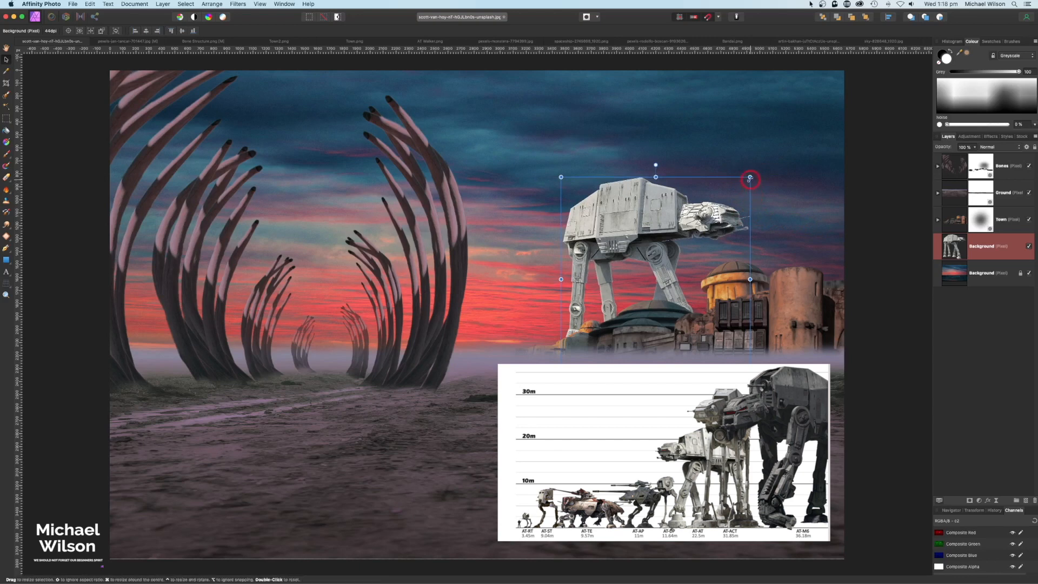
pyautogui.moveTo(750, 177); pyautogui.dragTo(752, 176)
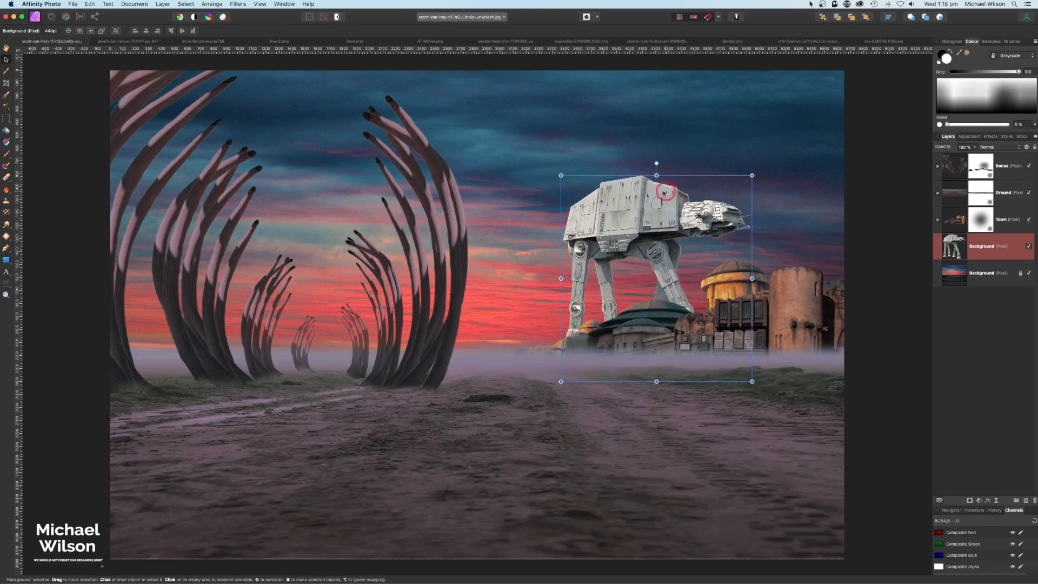
pyautogui.click(621, 208)
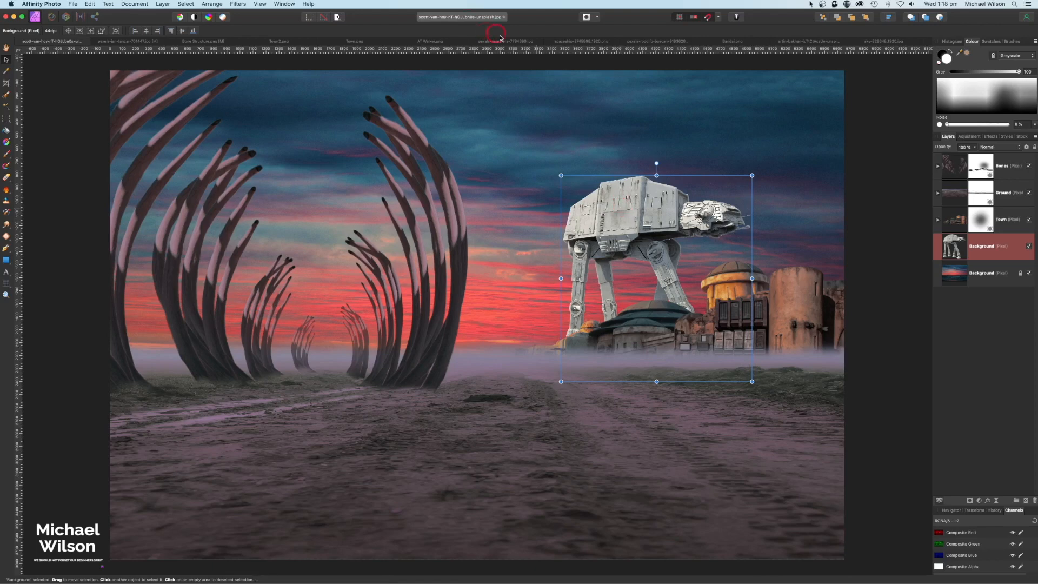
# Bring the rusty metal texture from the pexels-monstera image in above the walker layer and resize it to cover the walker's full width.
pyautogui.click(504, 42)
pyautogui.press('h')
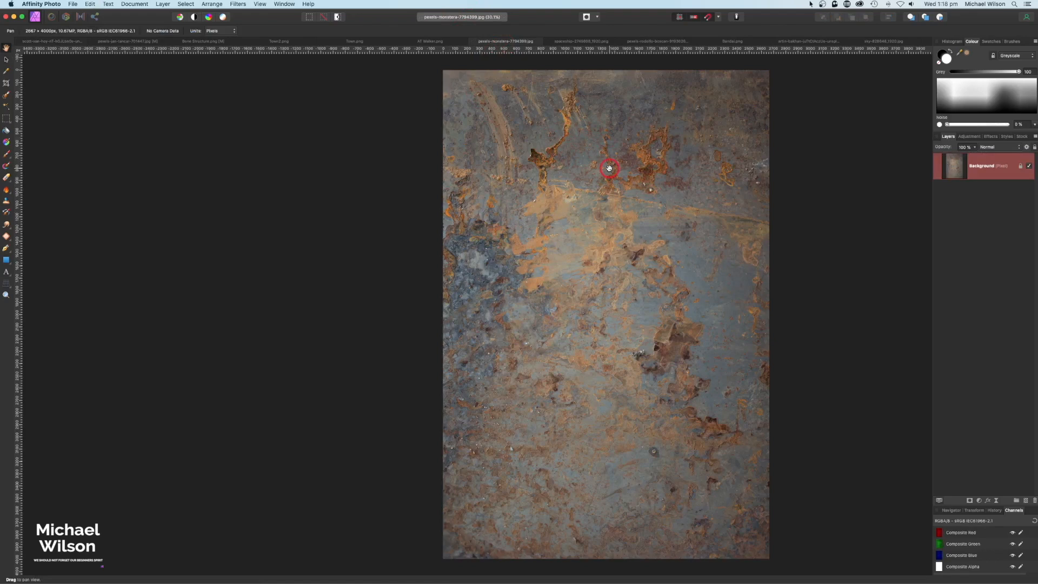
pyautogui.click(48, 42)
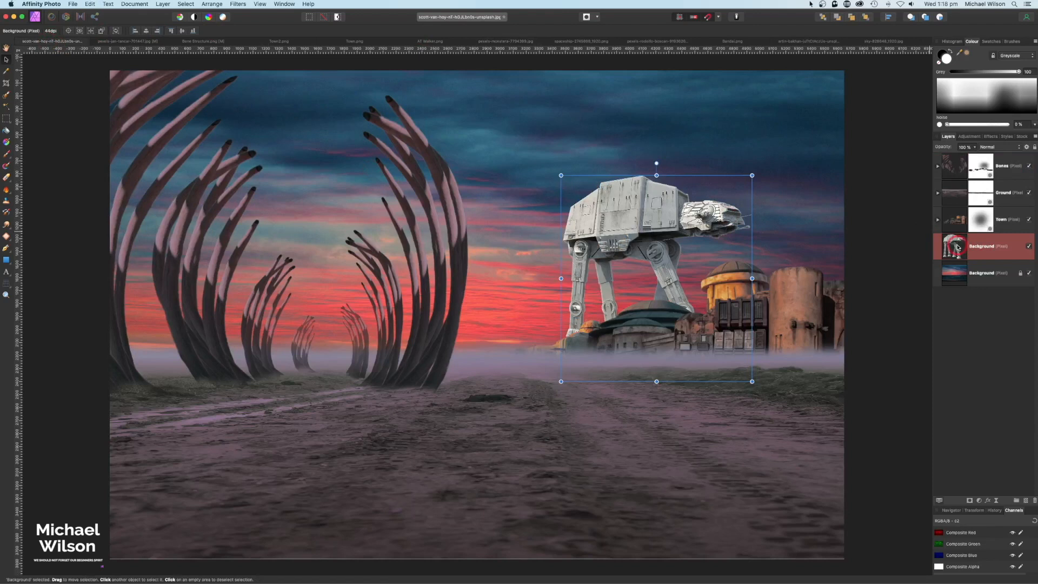
pyautogui.press('super+v')
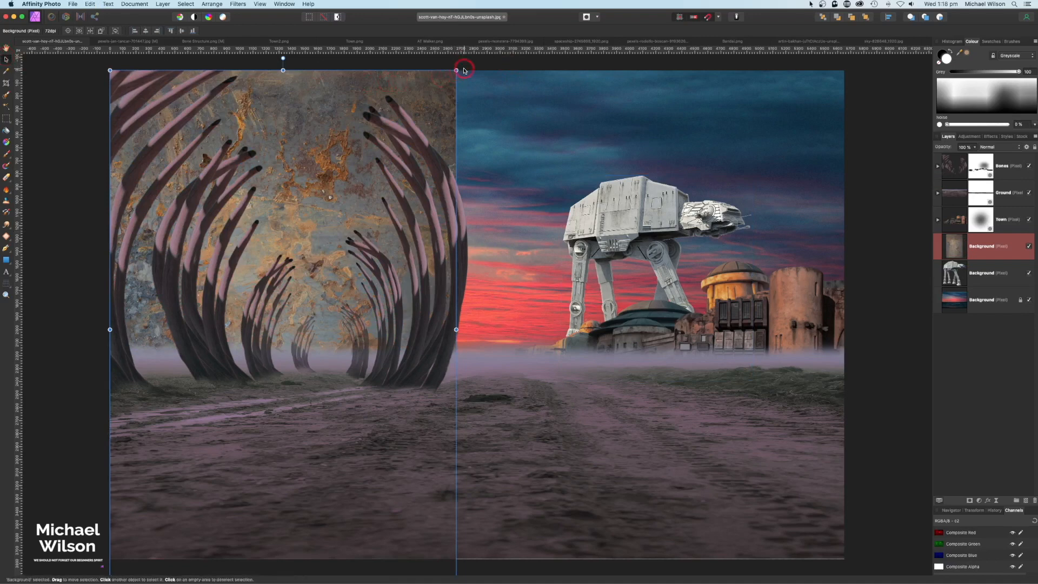
pyautogui.moveTo(454, 71); pyautogui.dragTo(265, 356)
pyautogui.moveTo(231, 371); pyautogui.dragTo(638, 140)
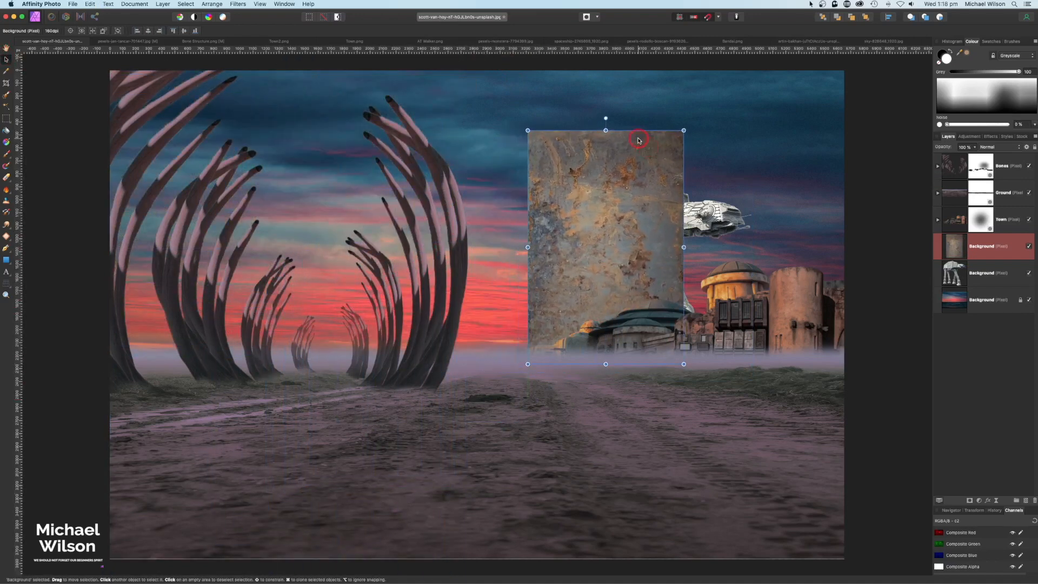
pyautogui.moveTo(684, 247); pyautogui.dragTo(751, 247)
# Nest the rust texture inside the walker layer with Multiply blending and shift it slightly over the walker's body.
pyautogui.click(970, 249)
pyautogui.moveTo(986, 253); pyautogui.dragTo(979, 274)
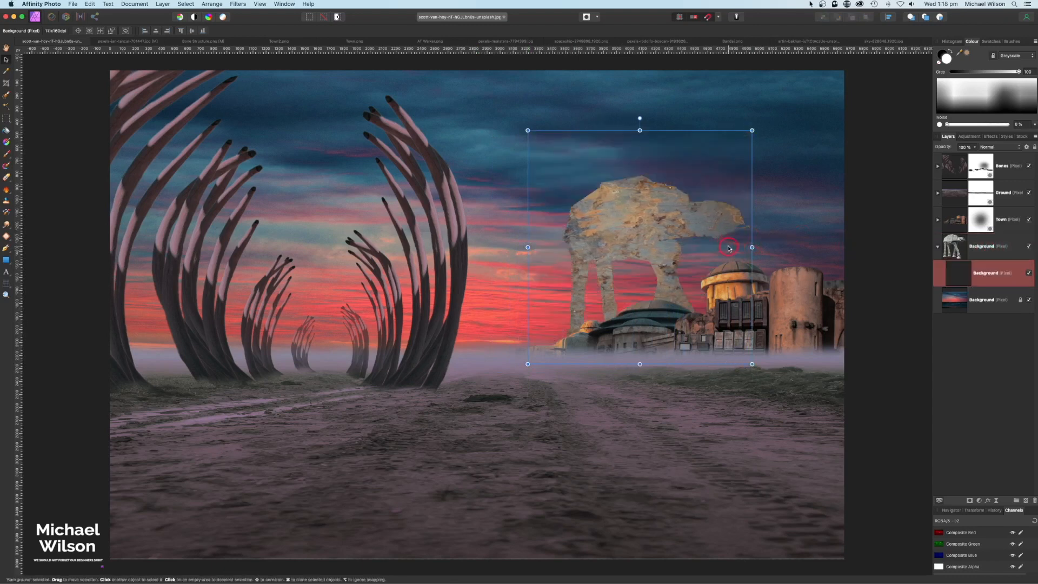
pyautogui.click(1001, 149)
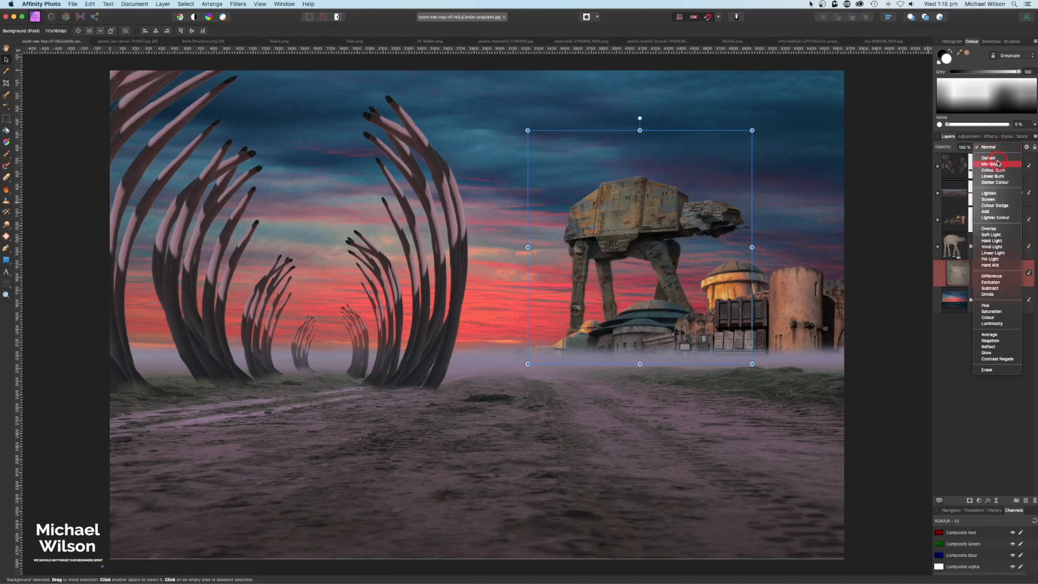
pyautogui.click(1000, 162)
pyautogui.moveTo(633, 258); pyautogui.dragTo(656, 260)
# Nest an HSL adjustment inside the walker layer with a hue shift of 4.6° and a luminosity shift of -11%, and collapse the layer.
pyautogui.click(961, 249)
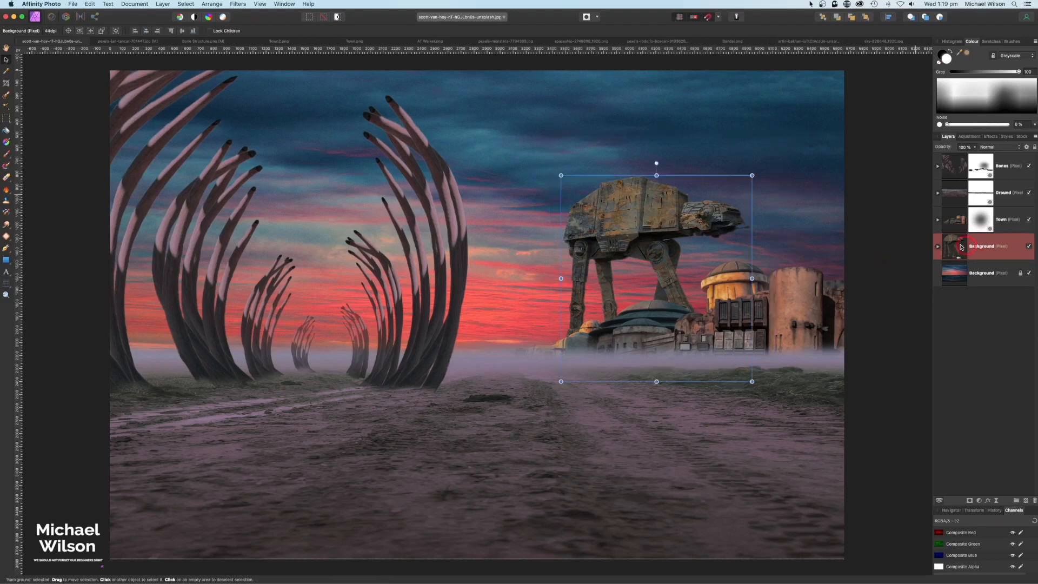
pyautogui.click(980, 501)
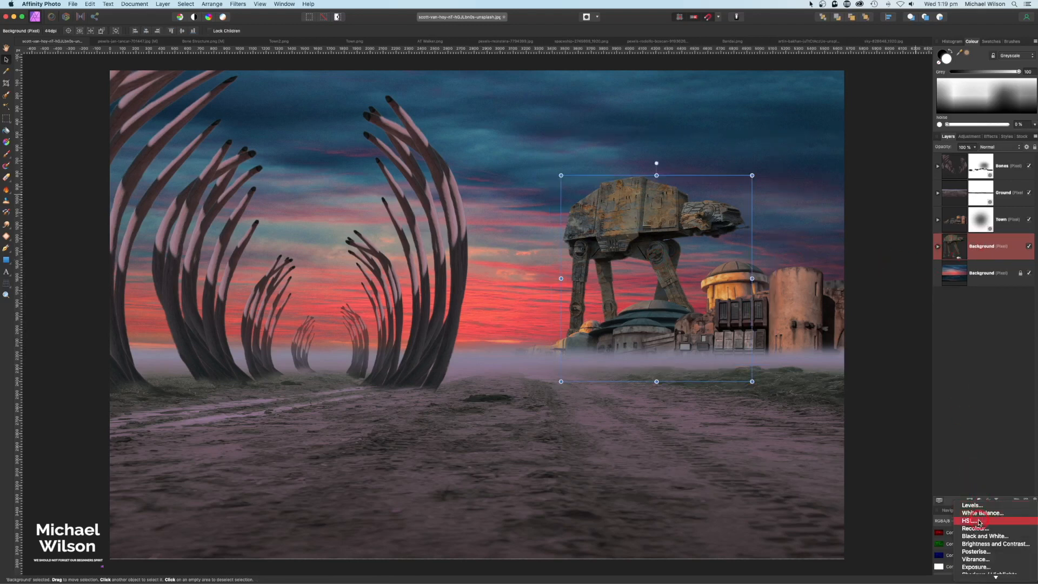
pyautogui.click(977, 520)
pyautogui.moveTo(869, 130); pyautogui.dragTo(895, 85)
pyautogui.moveTo(996, 247); pyautogui.dragTo(978, 276)
pyautogui.moveTo(829, 248); pyautogui.dragTo(824, 250)
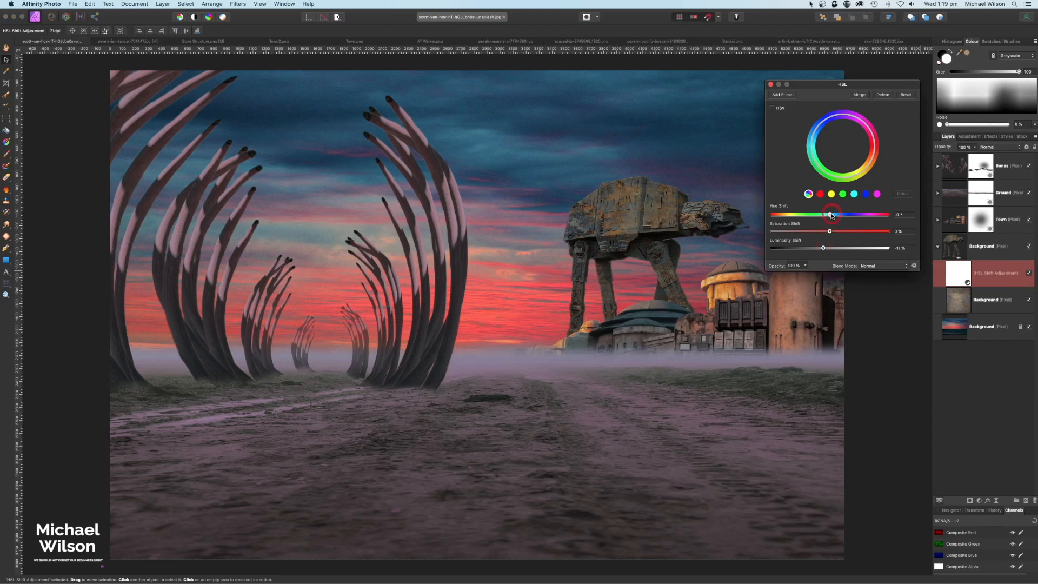
pyautogui.moveTo(832, 216); pyautogui.dragTo(833, 218)
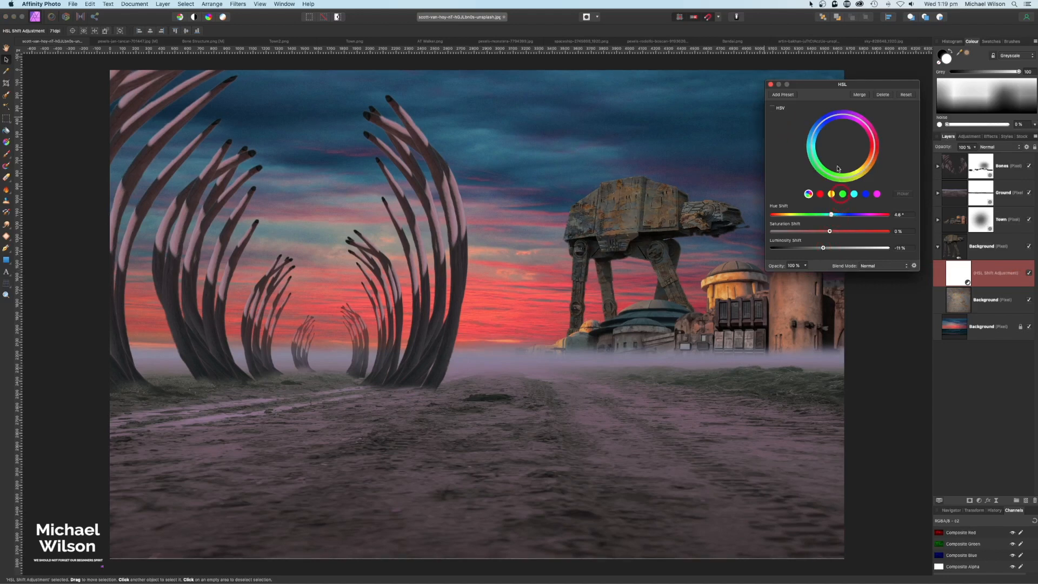
pyautogui.click(771, 85)
pyautogui.click(937, 246)
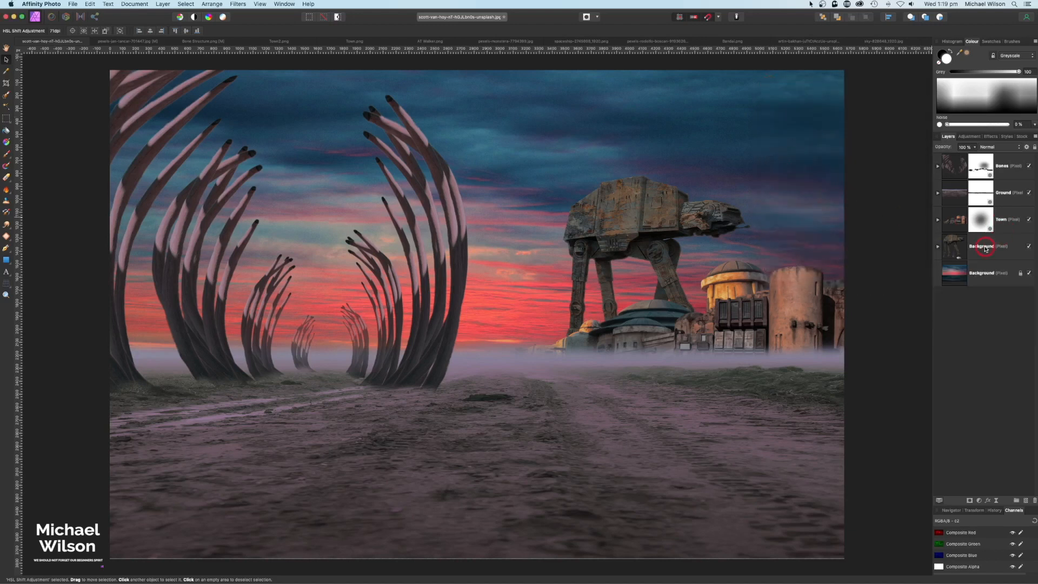
# Rename the walker layer AT.
pyautogui.click(985, 249)
pyautogui.doubleClick(984, 248)
pyautogui.write('A')
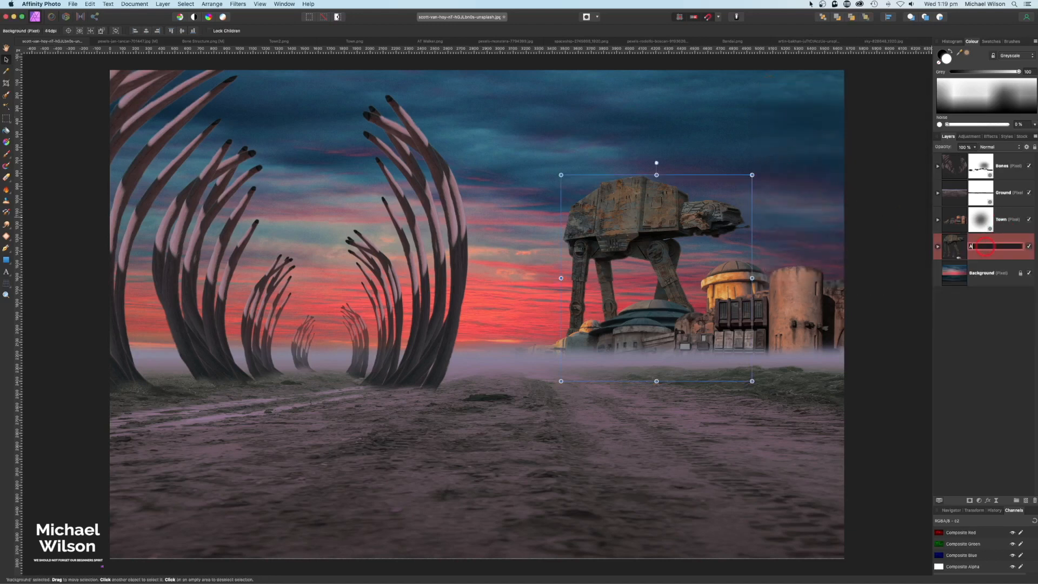
pyautogui.write('T')
pyautogui.press('Return')
pyautogui.click(732, 202)
# Add an empty pixel layer with Screen blending above the AT layer and choose red as the paint brush colour.
pyautogui.click(950, 252)
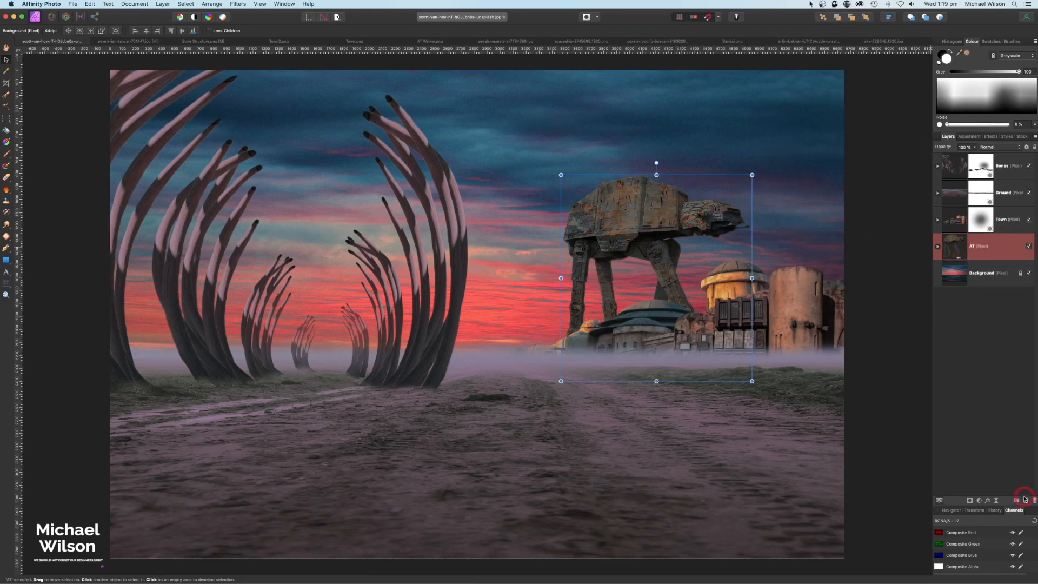
pyautogui.click(1026, 502)
pyautogui.click(982, 256)
pyautogui.click(5, 154)
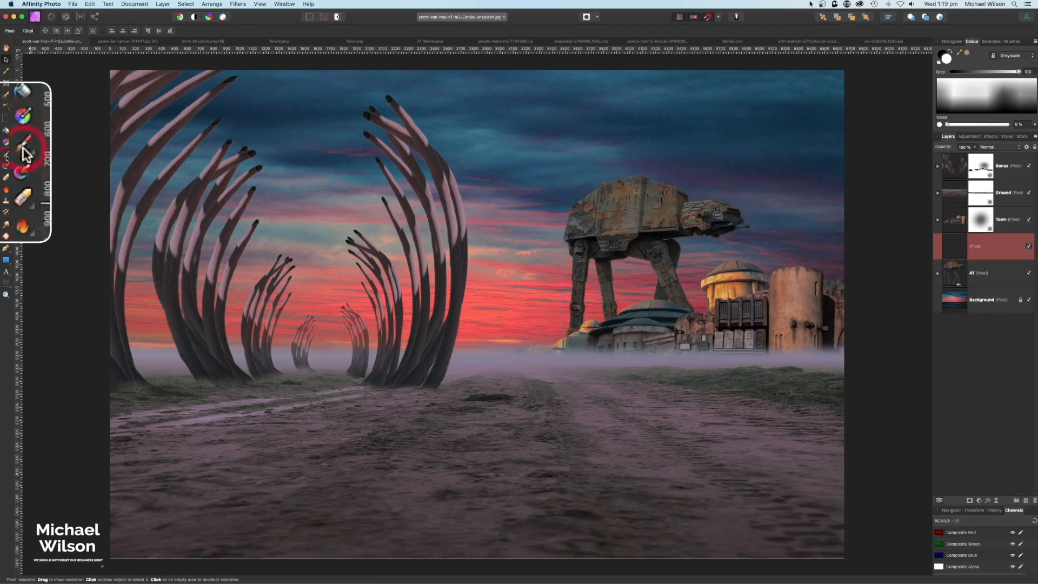
pyautogui.click(959, 67)
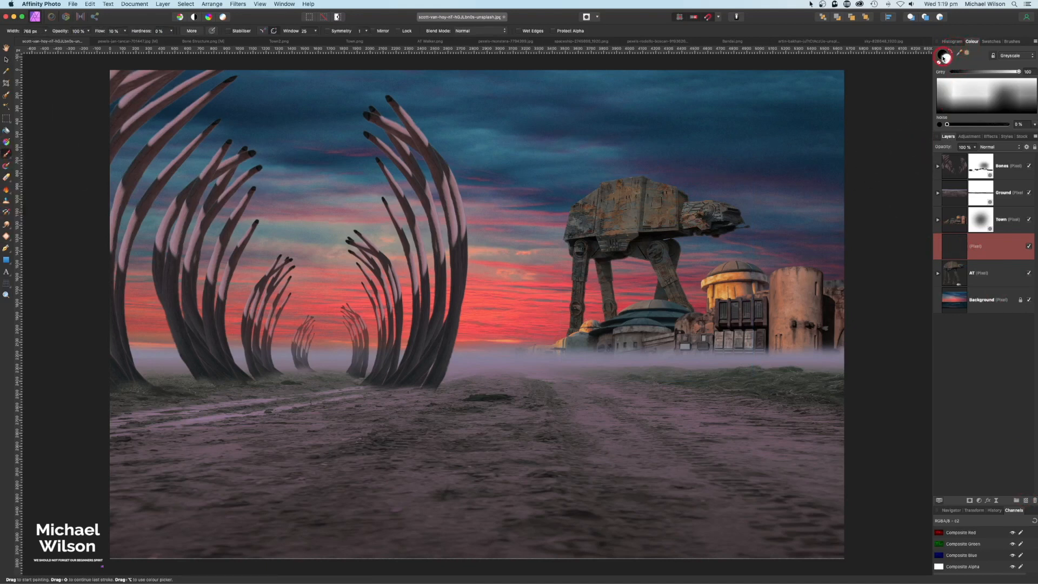
pyautogui.doubleClick(943, 57)
pyautogui.click(197, 173)
pyautogui.click(55, 81)
pyautogui.click(989, 148)
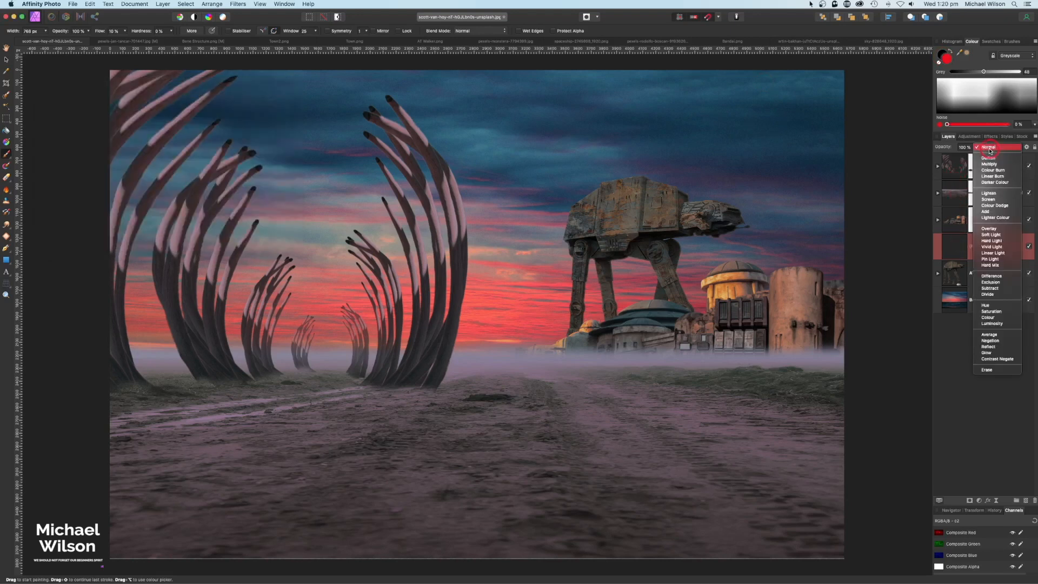
pyautogui.click(991, 200)
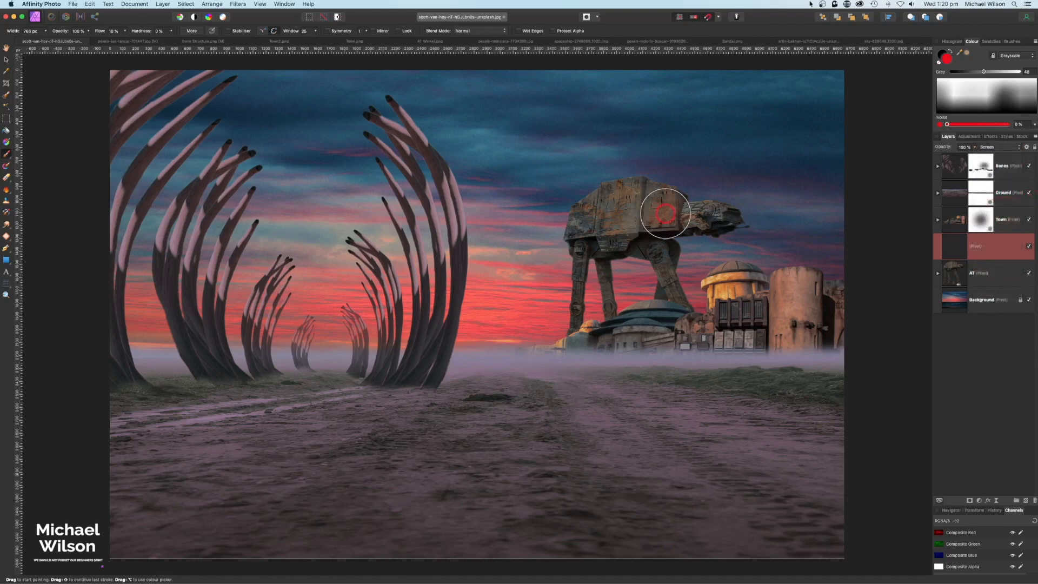
# Paint the window slit on the walker's head red with a small soft brush at 49% flow.
pyautogui.press('super+equal')
pyautogui.press('super+equal')
pyautogui.press('super+equal')
pyautogui.moveTo(821, 141); pyautogui.dragTo(54, 407)
pyautogui.press('[')
pyautogui.press('[')
pyautogui.press('[')
pyautogui.press('[')
pyautogui.press('[')
pyautogui.press('[')
pyautogui.press('[')
pyautogui.press('[')
pyautogui.press('[')
pyautogui.press('[')
pyautogui.press('[')
pyautogui.press('[')
pyautogui.press('[')
pyautogui.press('[')
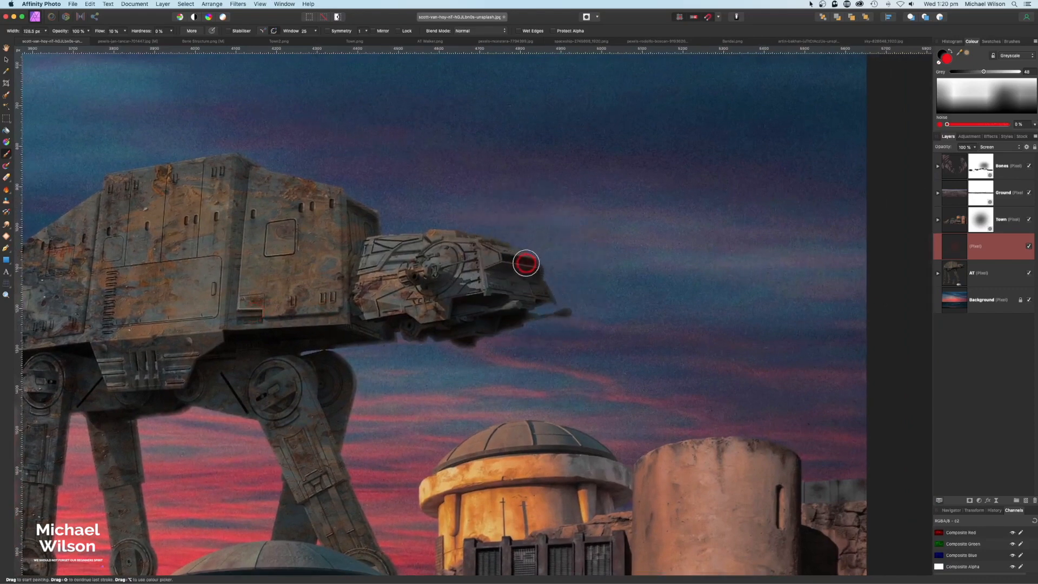
pyautogui.press('super+equal')
pyautogui.press('super+equal')
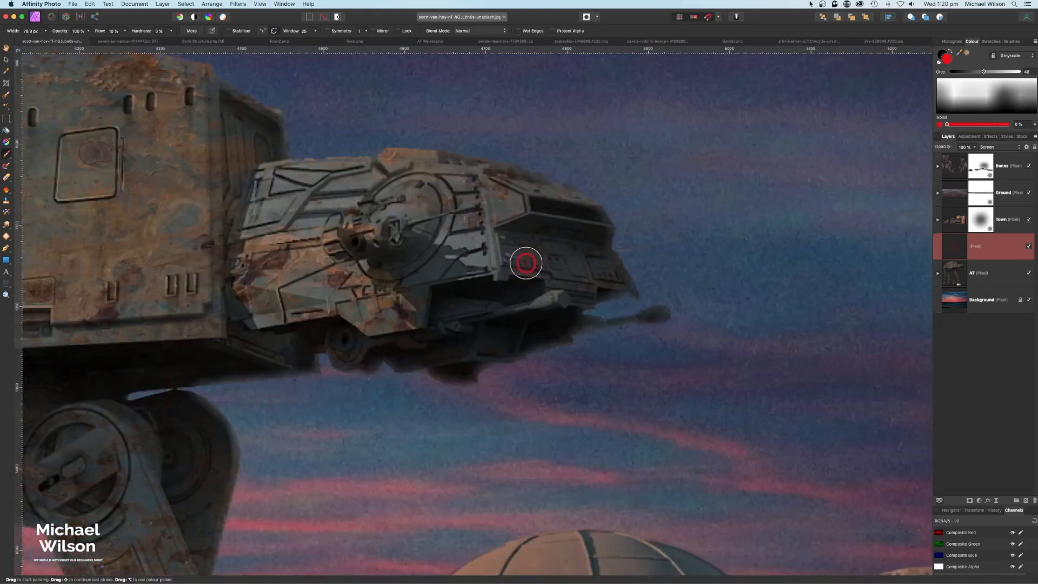
pyautogui.moveTo(101, 32); pyautogui.dragTo(117, 31)
pyautogui.press('[')
pyautogui.press('[')
pyautogui.press('[')
pyautogui.press('[')
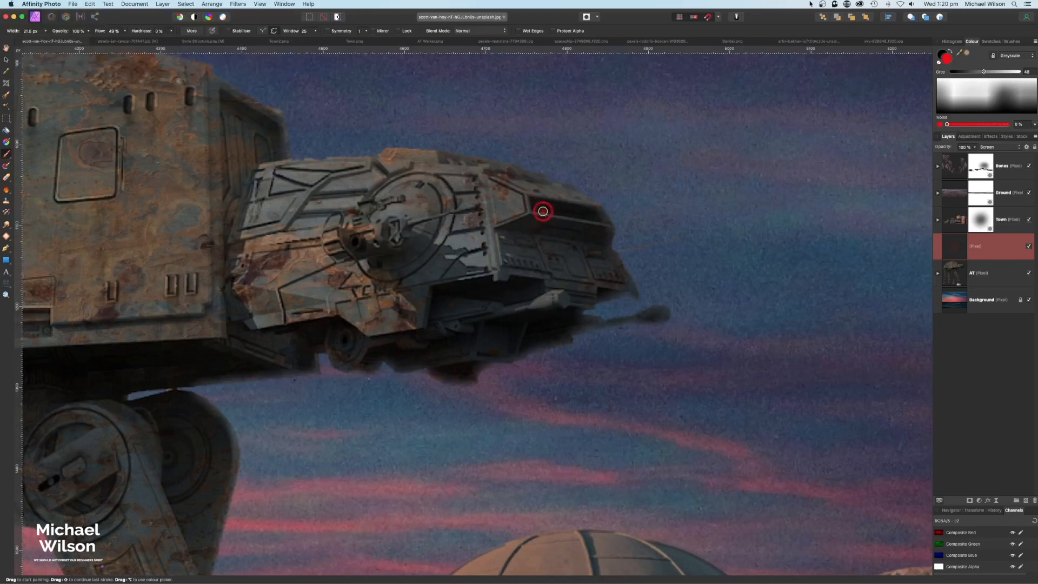
pyautogui.moveTo(534, 208)
pyautogui.mouseDown()
pyautogui.moveTo(594, 214)
pyautogui.moveTo(534, 209)
pyautogui.mouseUp()
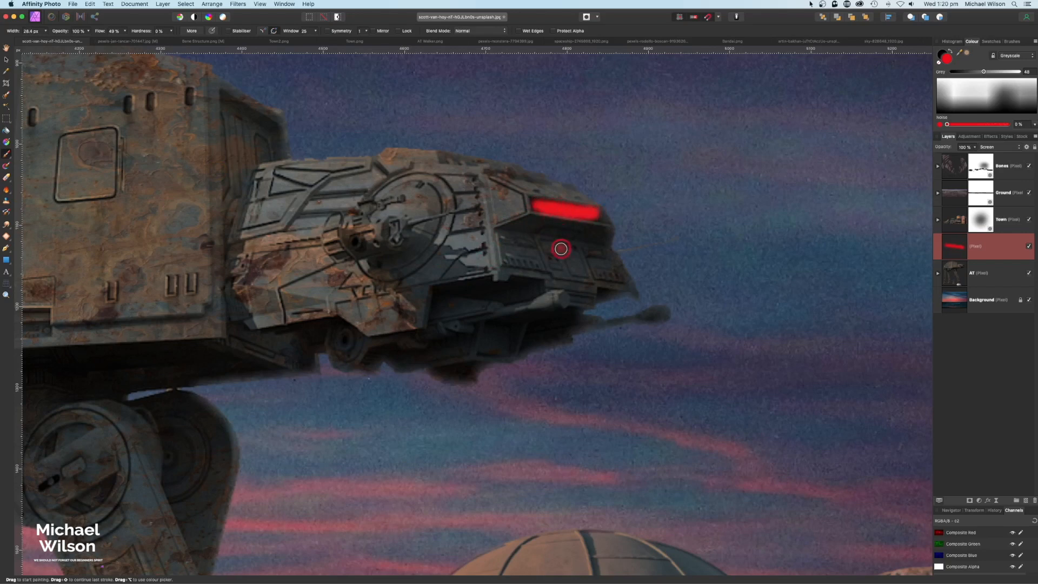
# Undo the red window paint and repaint the slit with the brush at 30% flow.
pyautogui.press('super+z')
pyautogui.moveTo(99, 31); pyautogui.dragTo(87, 30)
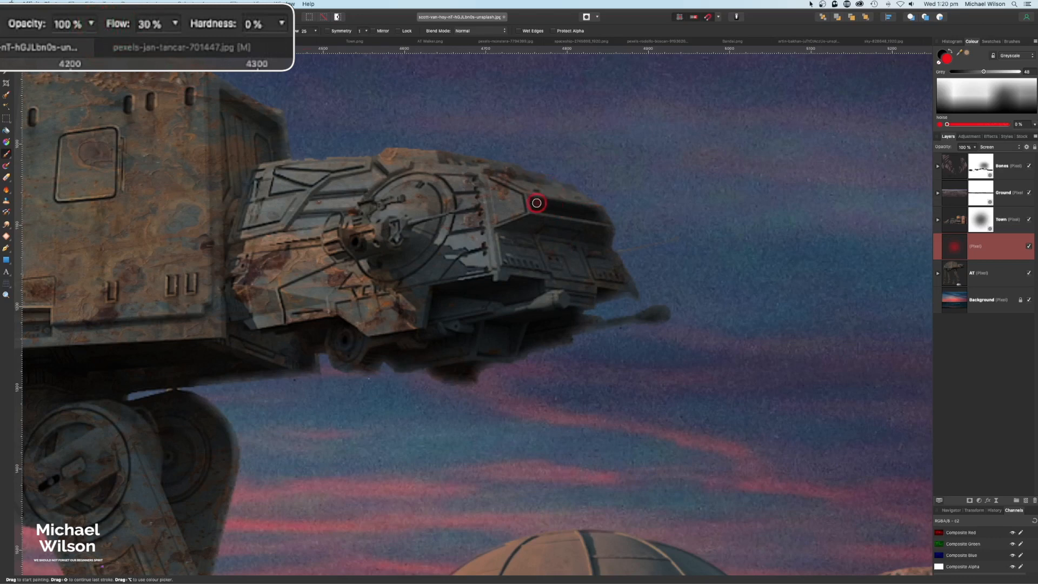
pyautogui.moveTo(535, 205); pyautogui.dragTo(595, 212)
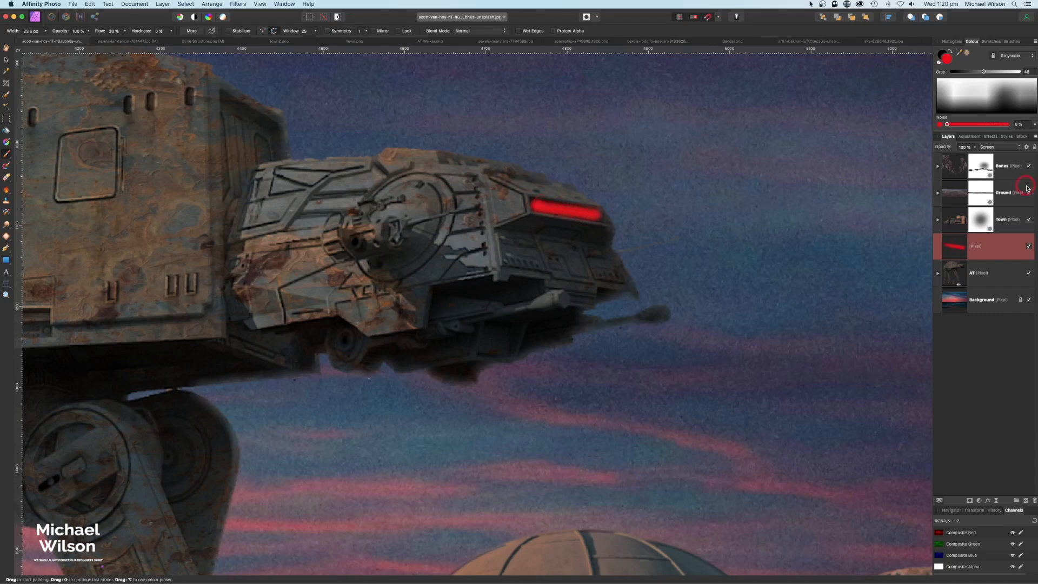
# Lower the opacity of the red window layer and deselect it.
pyautogui.click(974, 148)
pyautogui.moveTo(971, 156); pyautogui.dragTo(951, 157)
pyautogui.scroll(-1, 528, 230)
pyautogui.click(955, 362)
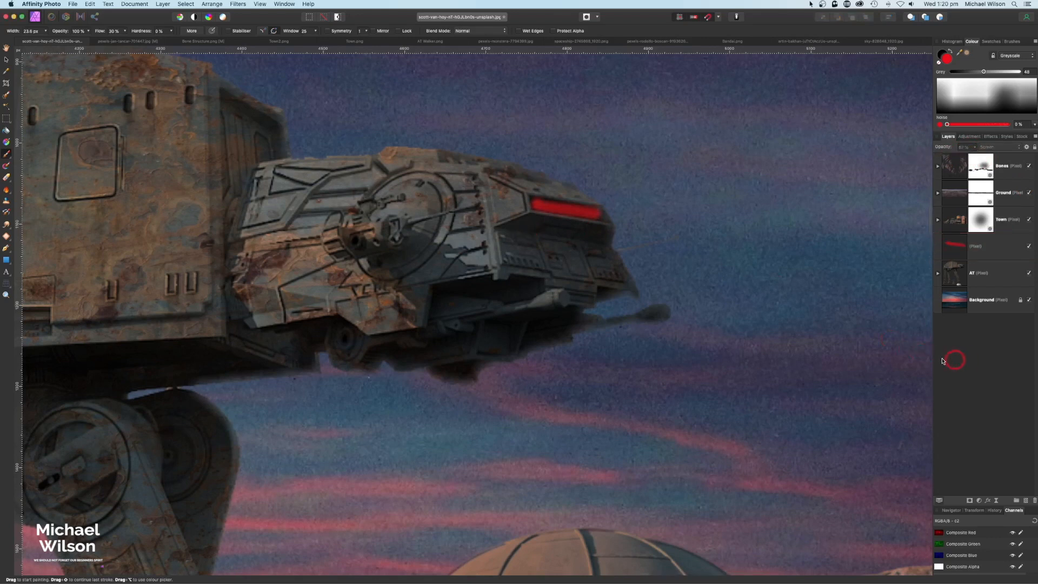
# Paint a faint red glow around the window with a soft brush about 101 px wide at 5% flow, and set the layer opacity to about 50%.
pyautogui.moveTo(105, 31); pyautogui.dragTo(96, 23)
pyautogui.moveTo(550, 247)
pyautogui.mouseDown()
pyautogui.moveTo(567, 249)
pyautogui.moveTo(521, 241)
pyautogui.moveTo(590, 248)
pyautogui.moveTo(568, 249)
pyautogui.moveTo(495, 199)
pyautogui.moveTo(507, 193)
pyautogui.mouseUp()
pyautogui.click(974, 147)
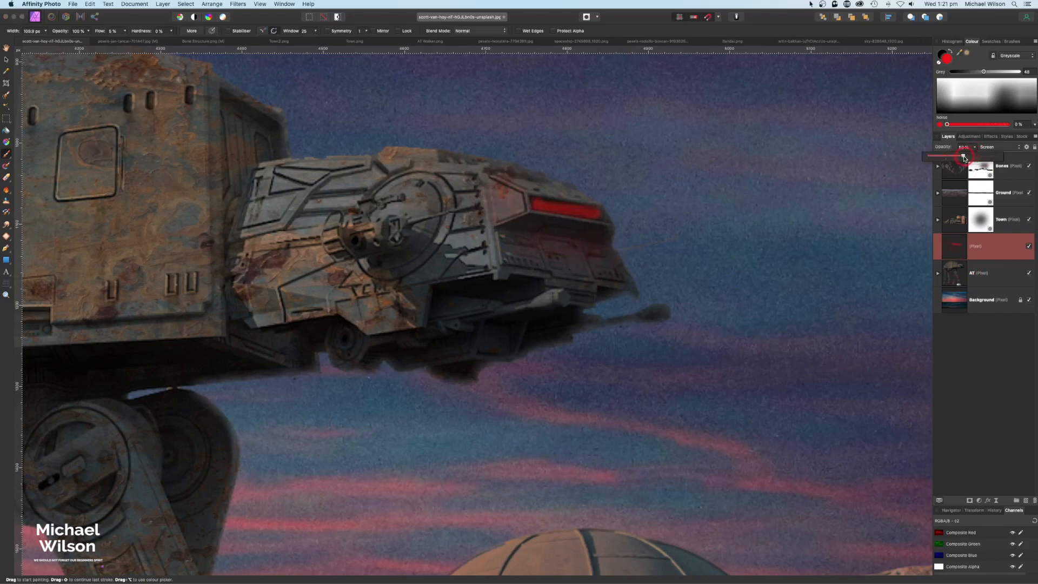
pyautogui.click(523, 259)
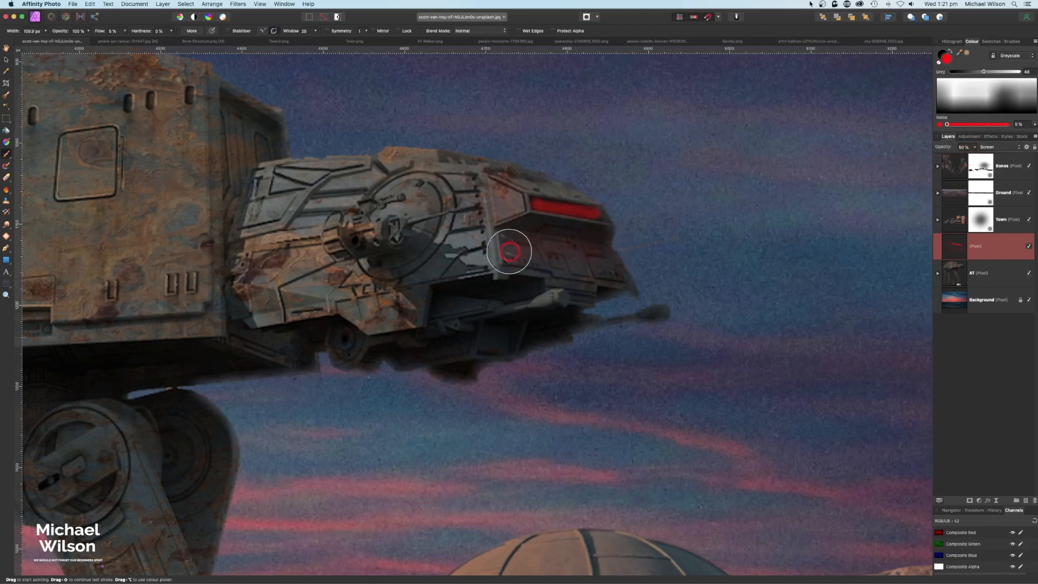
# Copy the Death Star from the spaceship image into the composite and move it over the walker.
pyautogui.press('super+0')
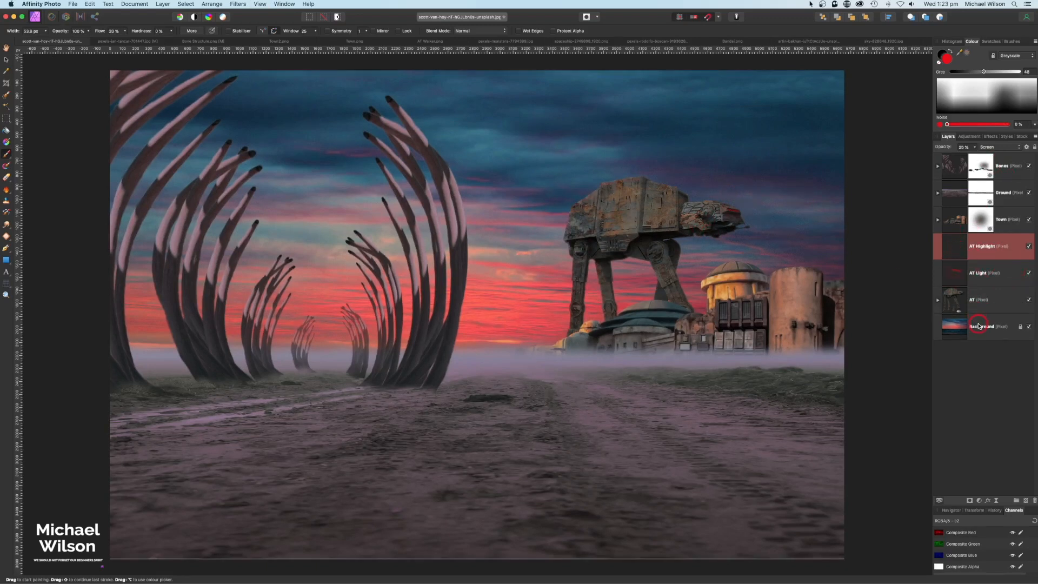
pyautogui.click(576, 41)
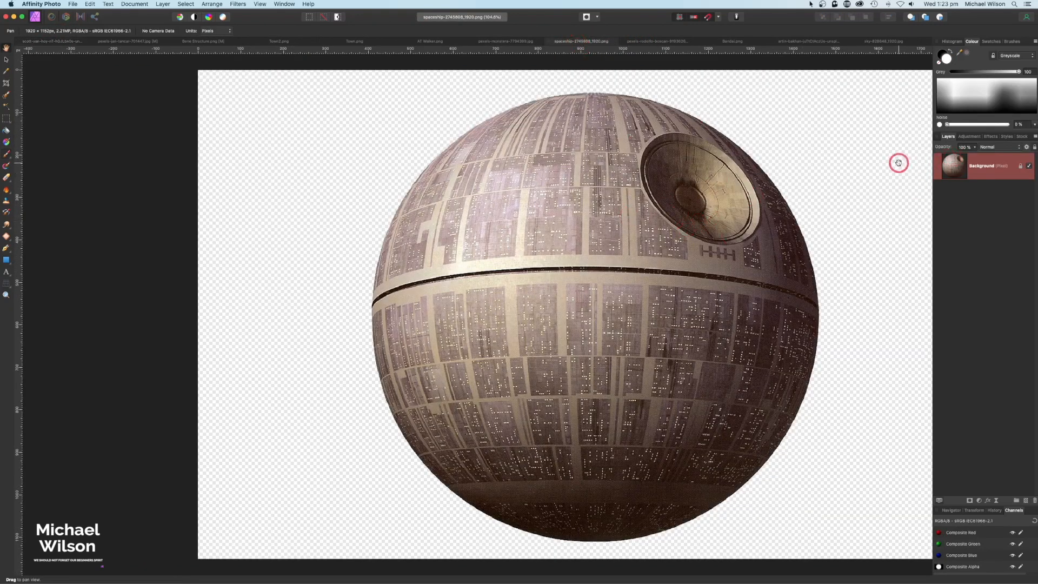
pyautogui.click(26, 42)
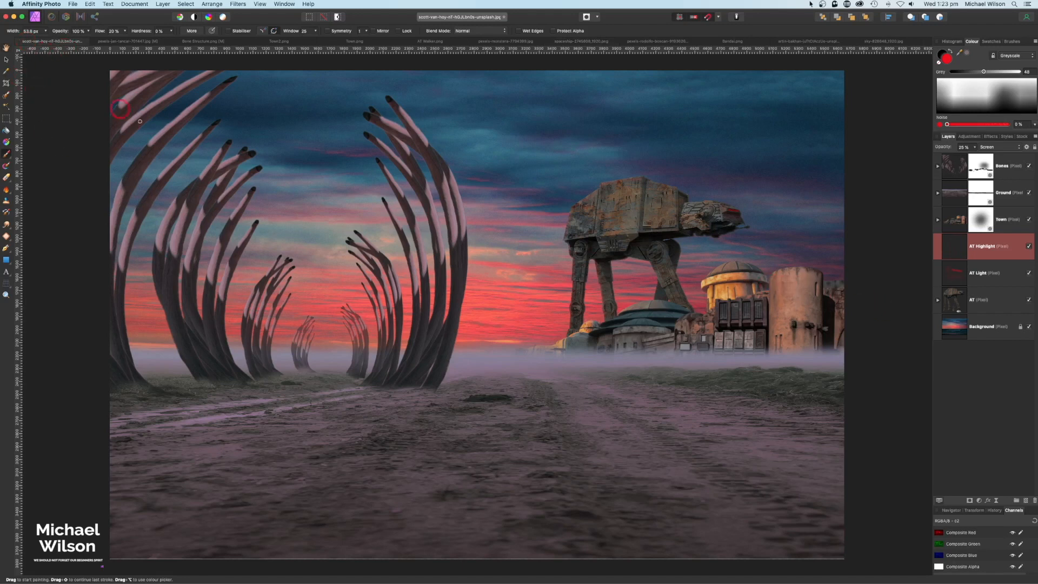
pyautogui.press('super+v')
pyautogui.click(6, 60)
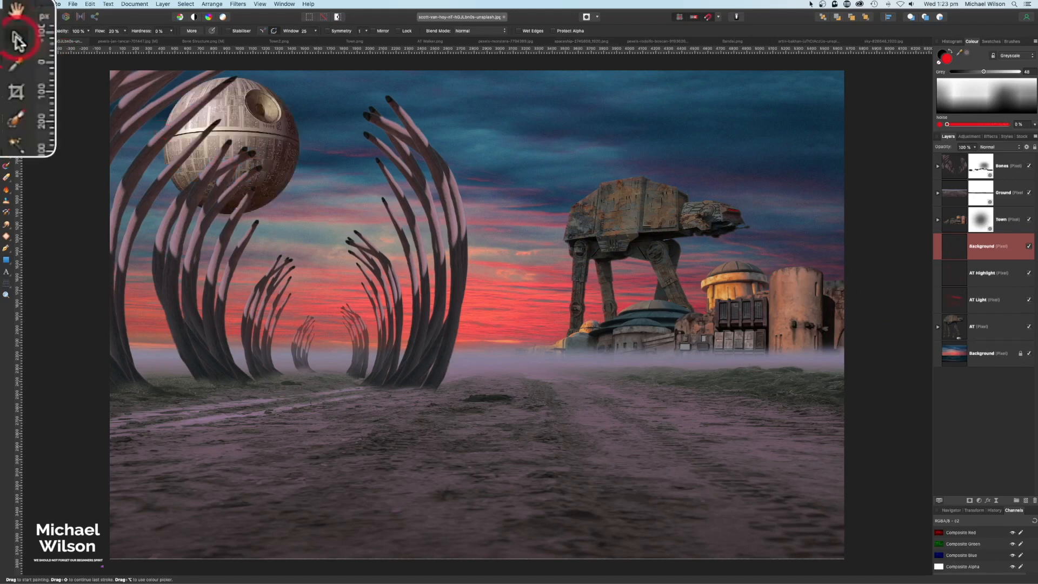
pyautogui.moveTo(208, 115); pyautogui.dragTo(616, 147)
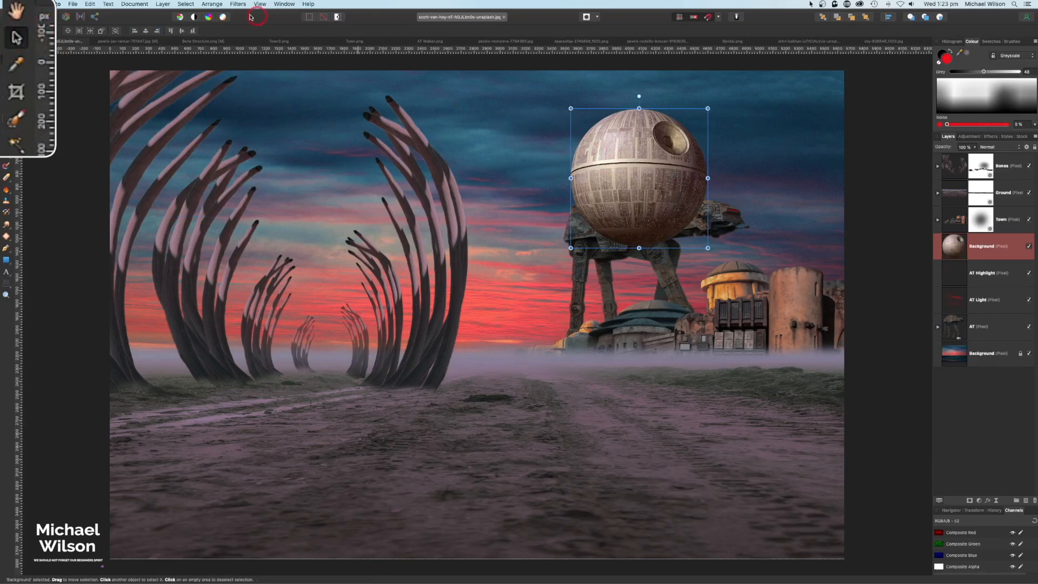
# Flip the Death Star horizontally, scale it down and place it in the upper-right corner of the sky.
pyautogui.click(212, 5)
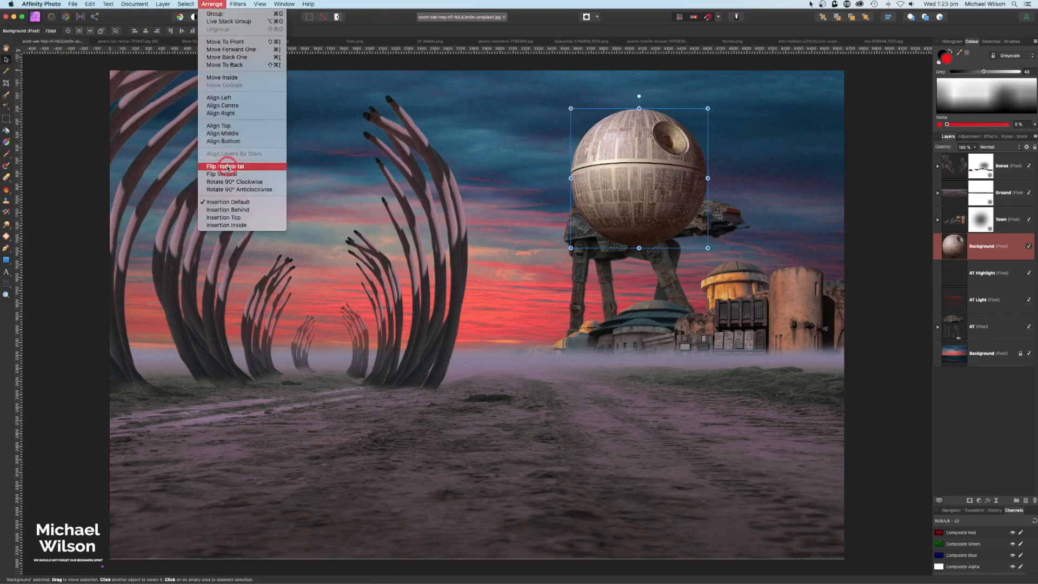
pyautogui.click(227, 165)
pyautogui.moveTo(707, 248); pyautogui.dragTo(674, 213)
pyautogui.moveTo(635, 170); pyautogui.dragTo(780, 138)
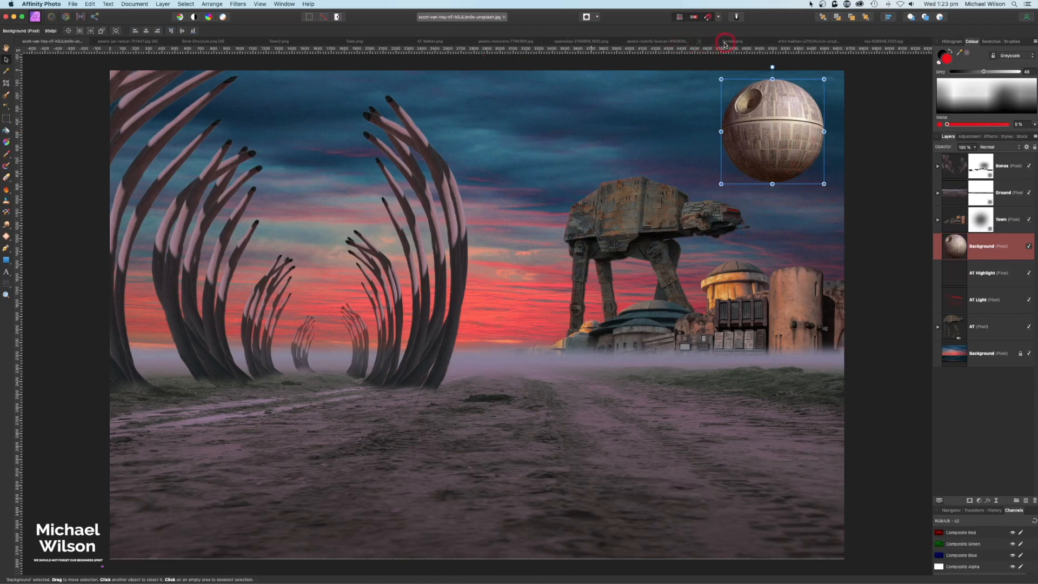
# Copy the selected blue planet from its source image into the composite, scale it down and overlap it with the Death Star's left side.
pyautogui.click(668, 43)
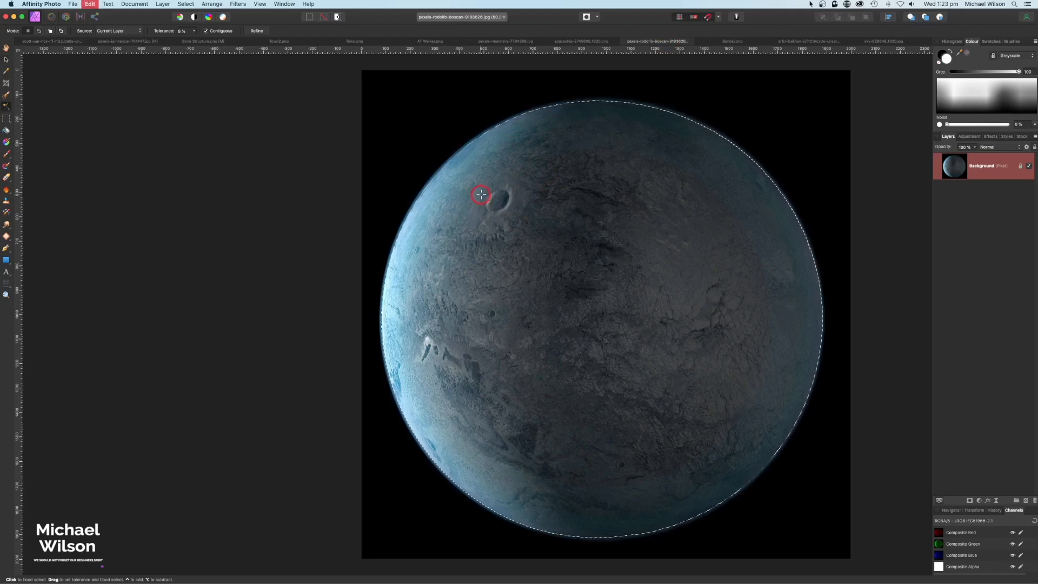
pyautogui.click(46, 43)
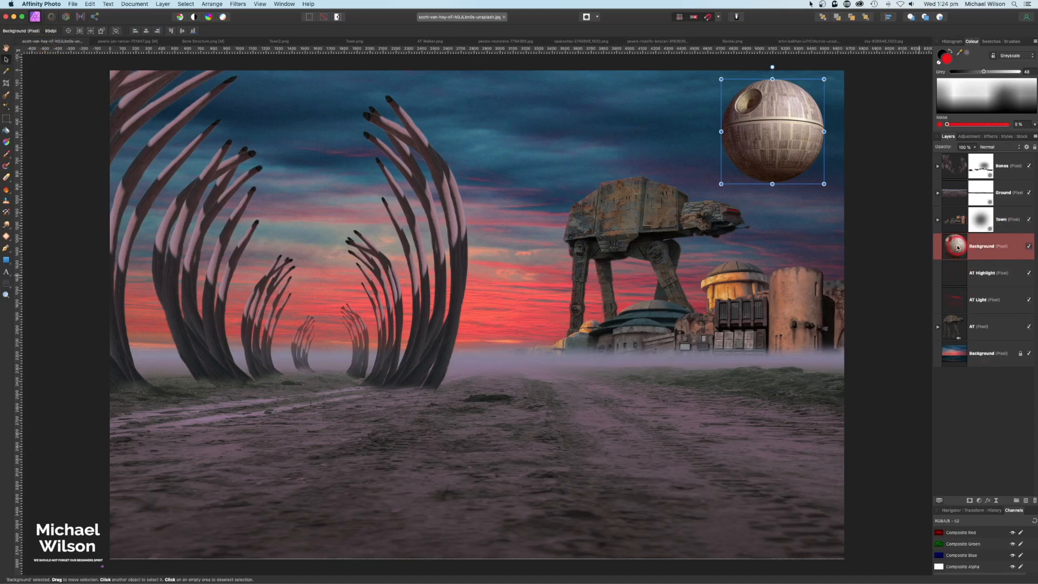
pyautogui.press('super+v')
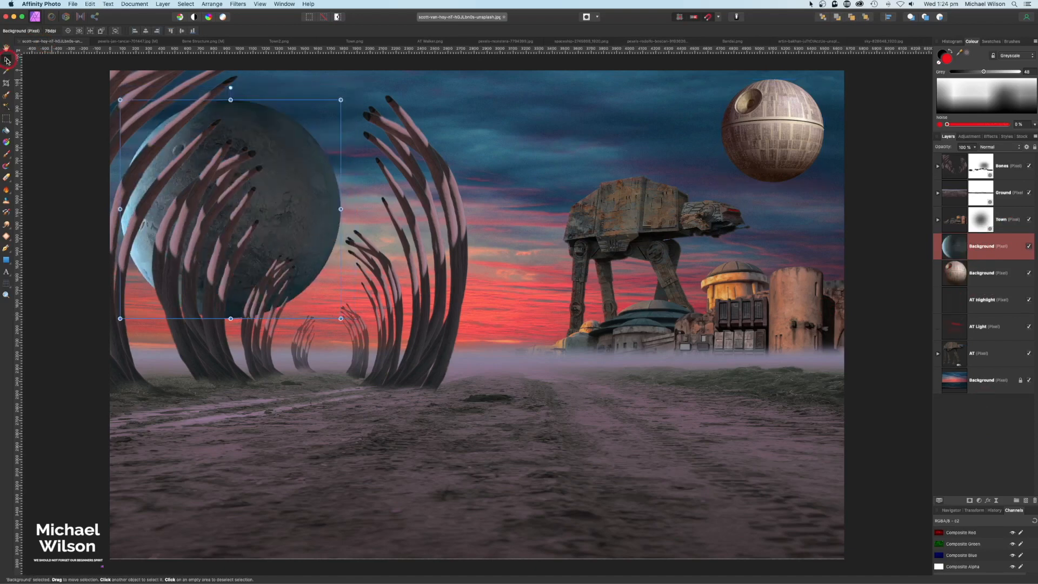
pyautogui.moveTo(256, 171); pyautogui.dragTo(633, 140)
pyautogui.moveTo(692, 80); pyautogui.dragTo(599, 165)
pyautogui.moveTo(556, 203); pyautogui.dragTo(727, 118)
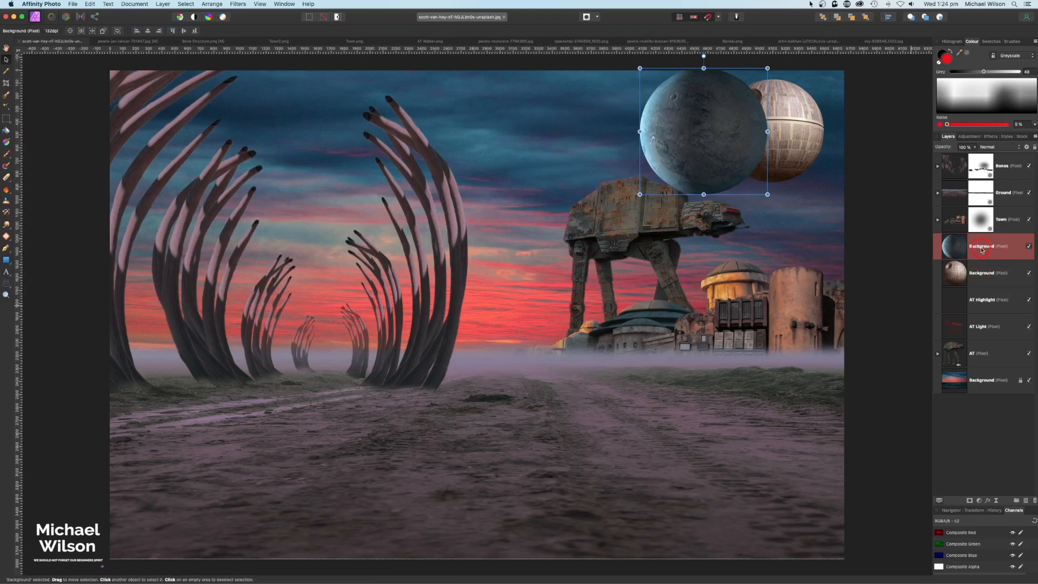
# Move the planet and Death Star layers together beneath the AT layer, scale both down and nudge them slightly inward from the sky's corner.
pyautogui.keyDown('shift'); pyautogui.click(980, 275); pyautogui.keyUp('shift')
pyautogui.moveTo(980, 275); pyautogui.dragTo(983, 361)
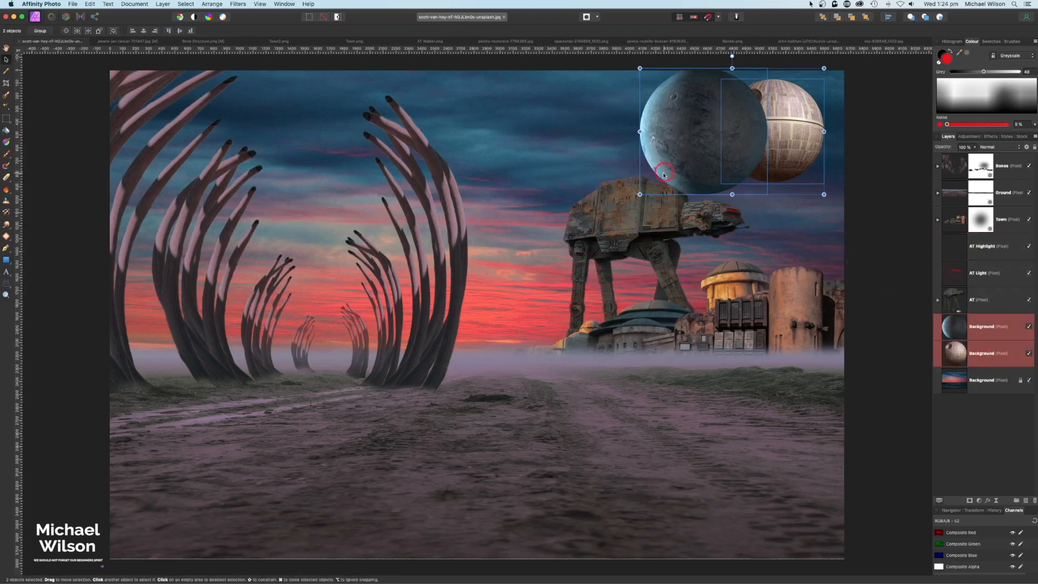
pyautogui.moveTo(641, 194); pyautogui.dragTo(684, 165)
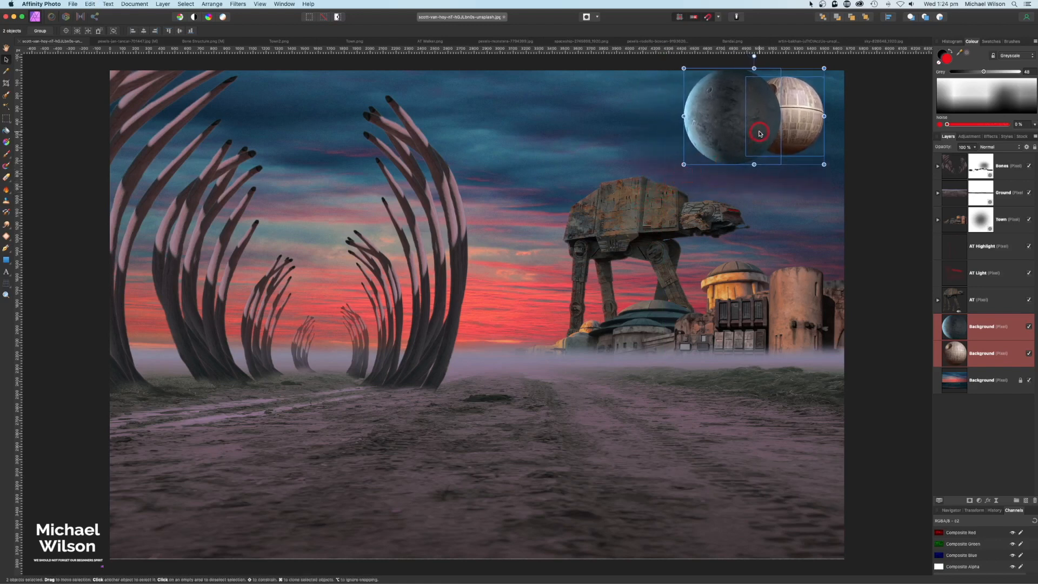
pyautogui.moveTo(759, 132); pyautogui.dragTo(764, 138)
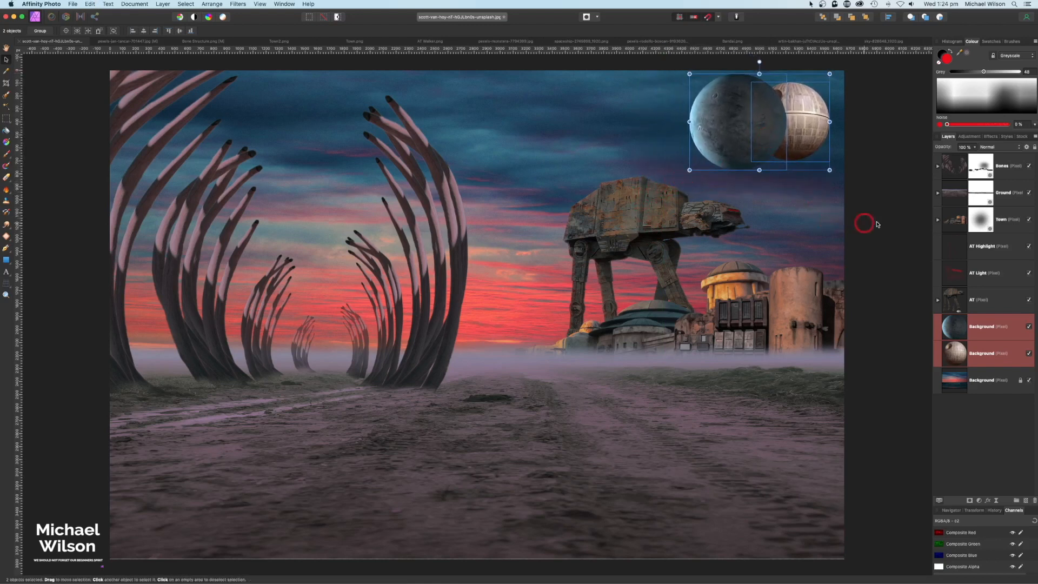
# Paint a soft black shadow on a new pixel layer above the Death Star, along the planet's edge, at 5% flow and 0% hardness.
pyautogui.click(960, 354)
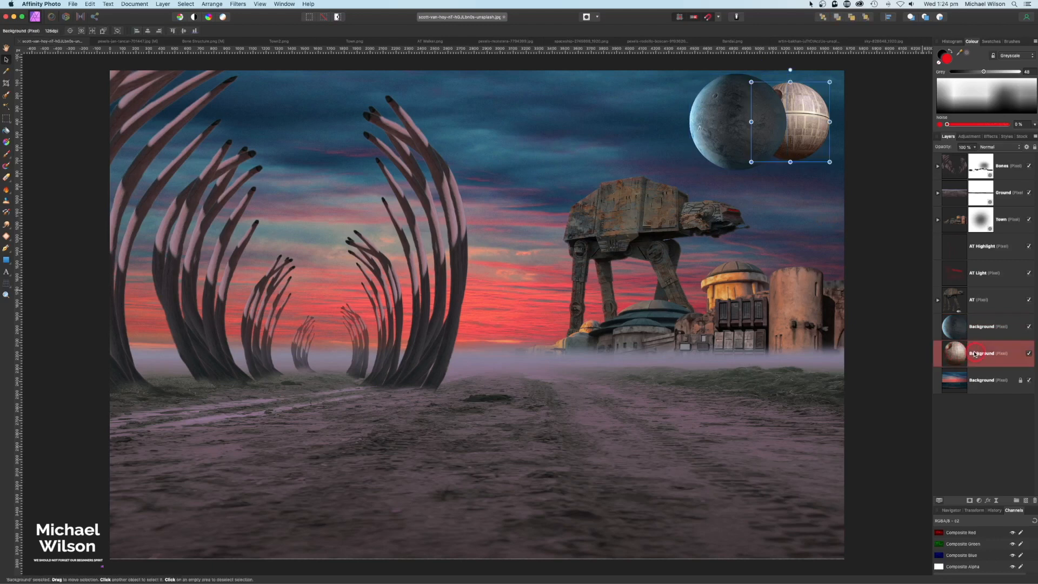
pyautogui.click(1025, 501)
pyautogui.click(6, 153)
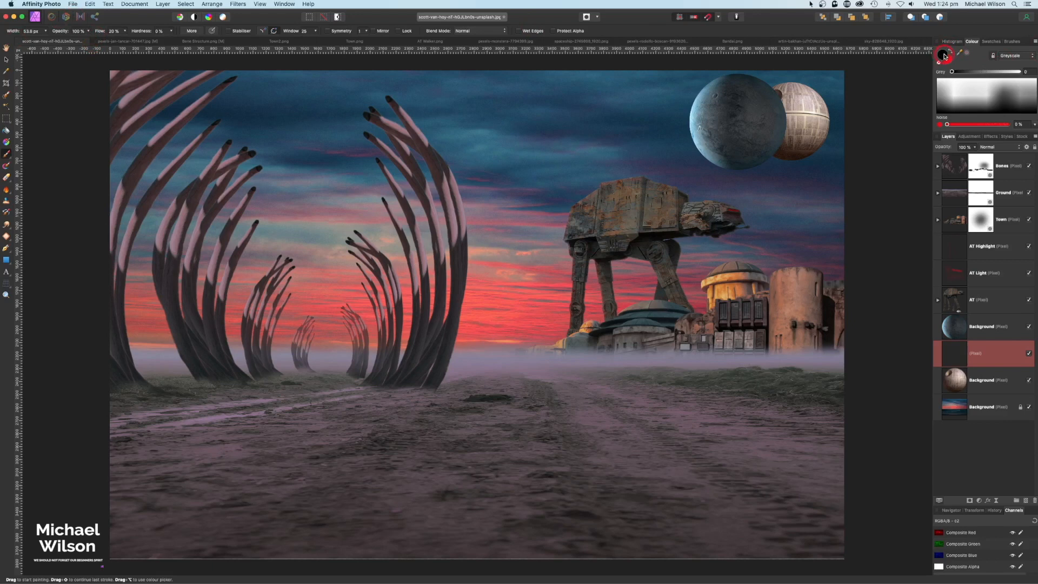
pyautogui.moveTo(100, 32)
pyautogui.mouseDown()
pyautogui.moveTo(89, 31)
pyautogui.moveTo(105, 30)
pyautogui.mouseUp()
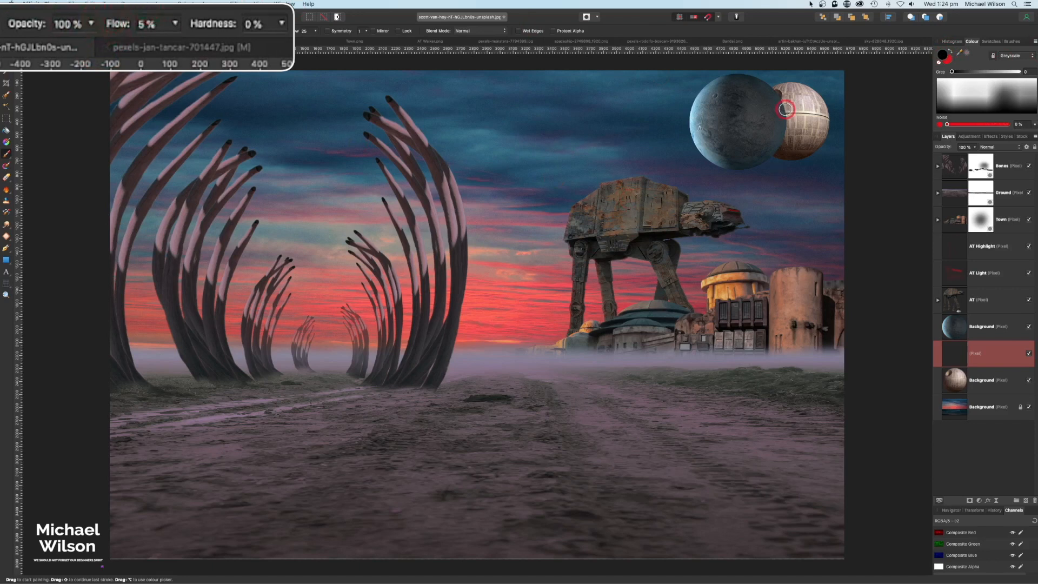
pyautogui.moveTo(788, 113)
pyautogui.mouseDown()
pyautogui.moveTo(784, 100)
pyautogui.moveTo(788, 127)
pyautogui.moveTo(788, 99)
pyautogui.moveTo(780, 144)
pyautogui.moveTo(788, 92)
pyautogui.moveTo(772, 86)
pyautogui.moveTo(788, 98)
pyautogui.moveTo(786, 146)
pyautogui.mouseUp()
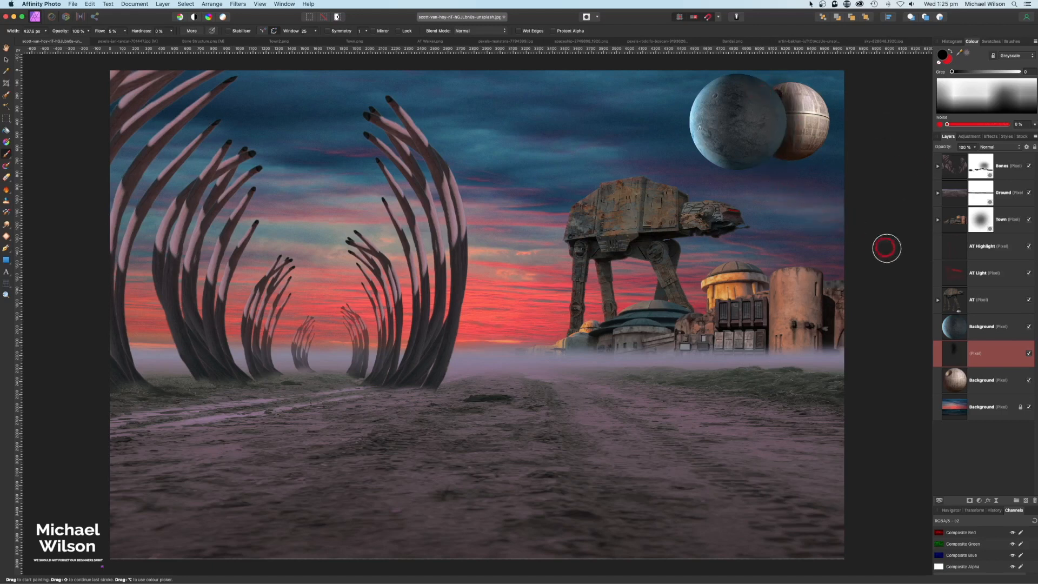
# Nest an HSL adjustment inside the Death Star layer with hue shift about 44° and luminosity shift about -22%.
pyautogui.click(970, 383)
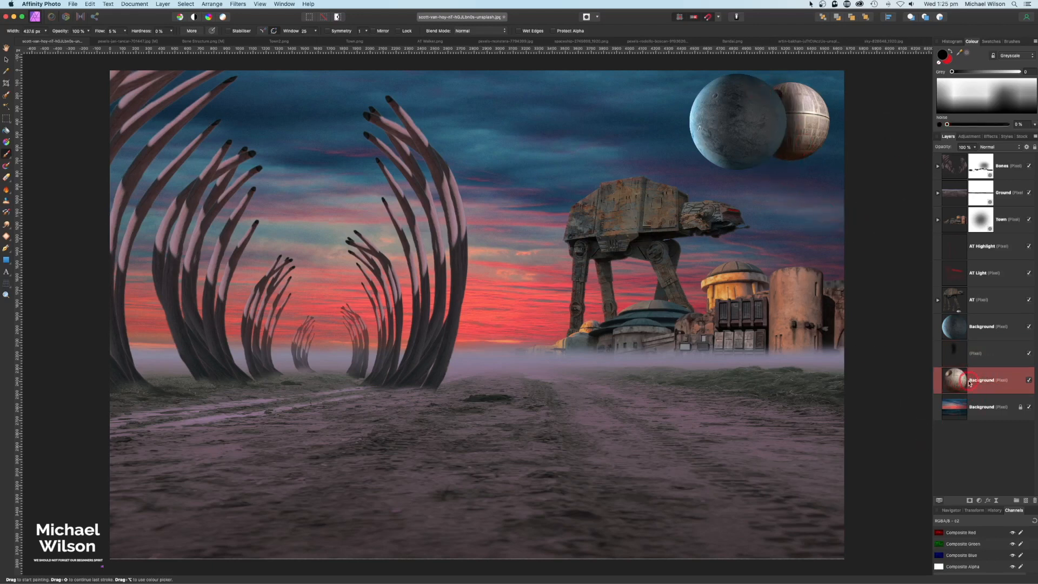
pyautogui.click(980, 502)
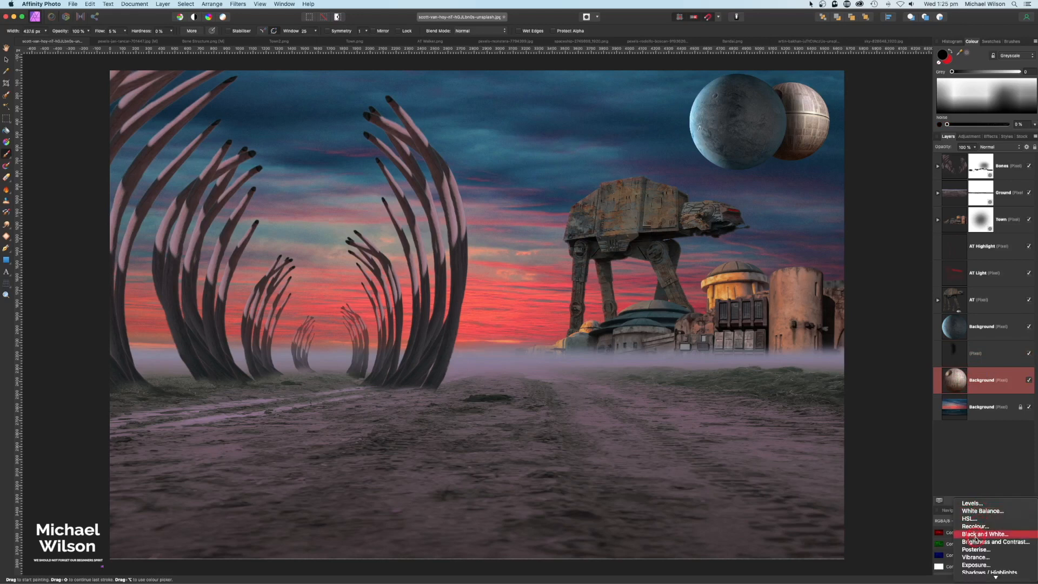
pyautogui.click(978, 519)
pyautogui.moveTo(981, 381); pyautogui.dragTo(1001, 413)
pyautogui.moveTo(862, 87); pyautogui.dragTo(567, 99)
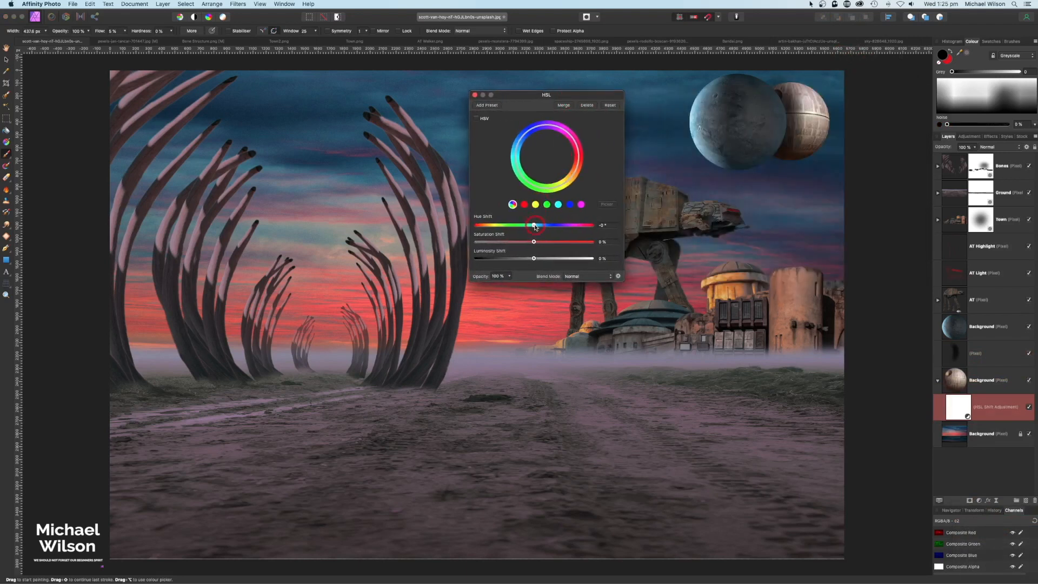
pyautogui.moveTo(536, 227); pyautogui.dragTo(522, 258)
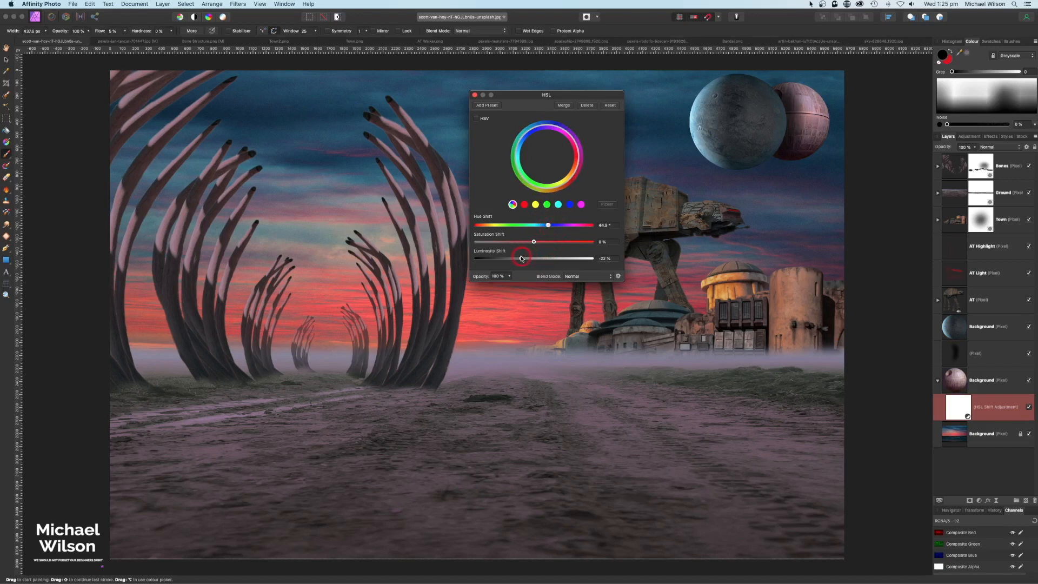
pyautogui.click(474, 94)
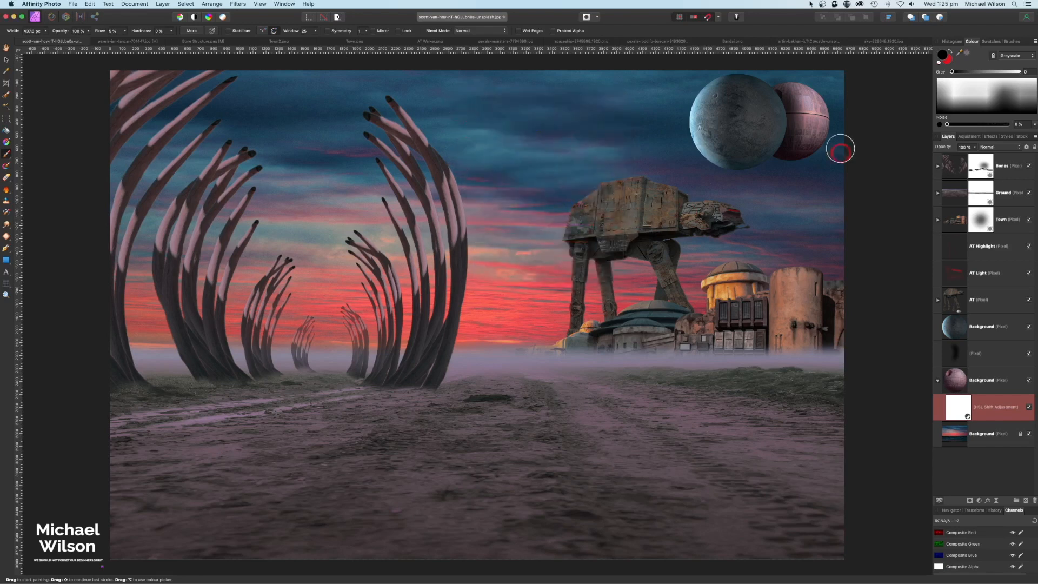
# Collapse the Death Star layer and lower its opacity to about 50%.
pyautogui.click(945, 387)
pyautogui.click(938, 382)
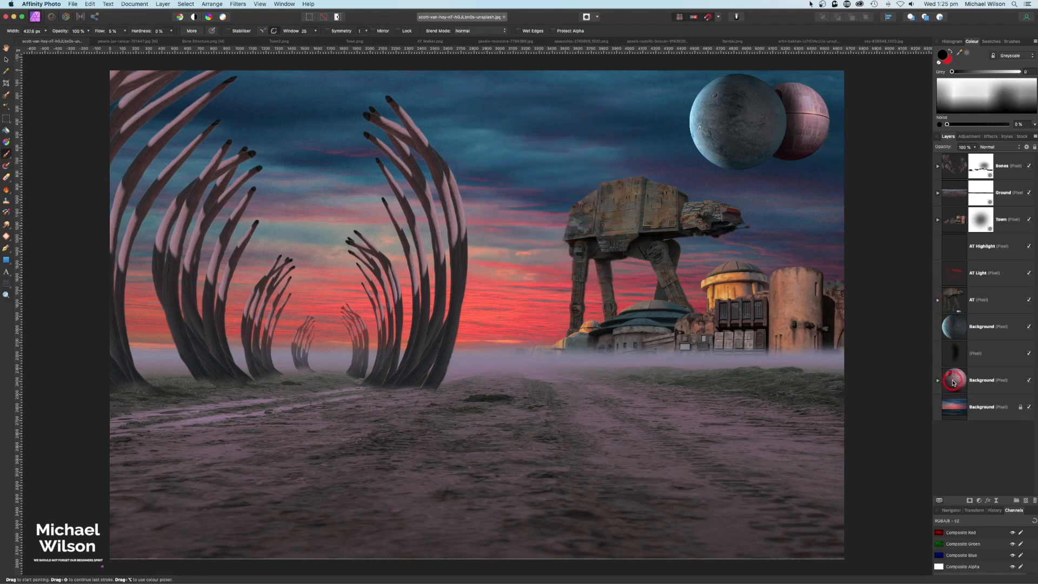
pyautogui.moveTo(975, 149); pyautogui.dragTo(945, 142)
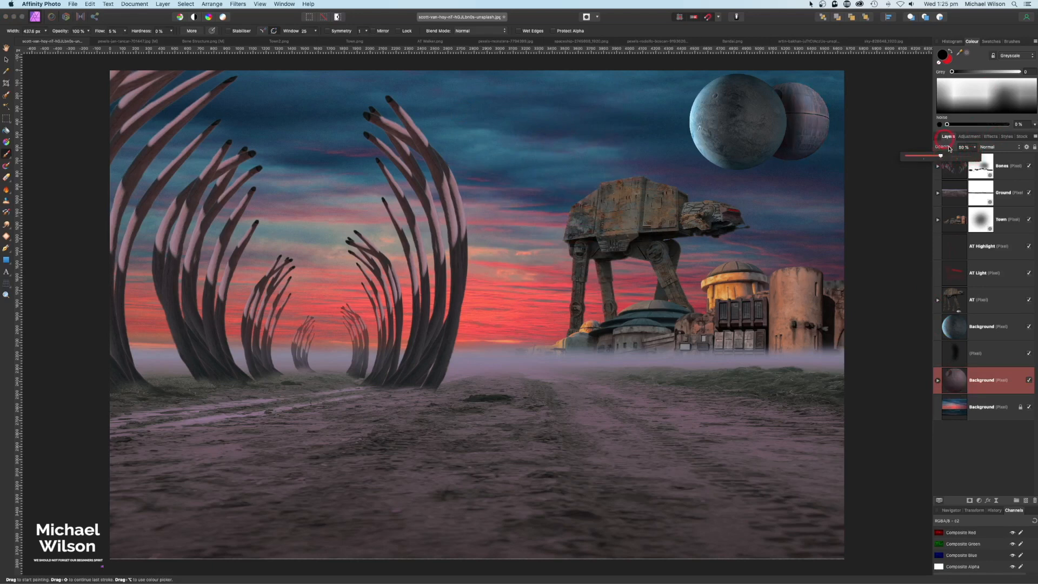
# Nest an HSL adjustment inside the blue planet's layer with hue shift 13° and luminosity shift -18%.
pyautogui.click(1002, 334)
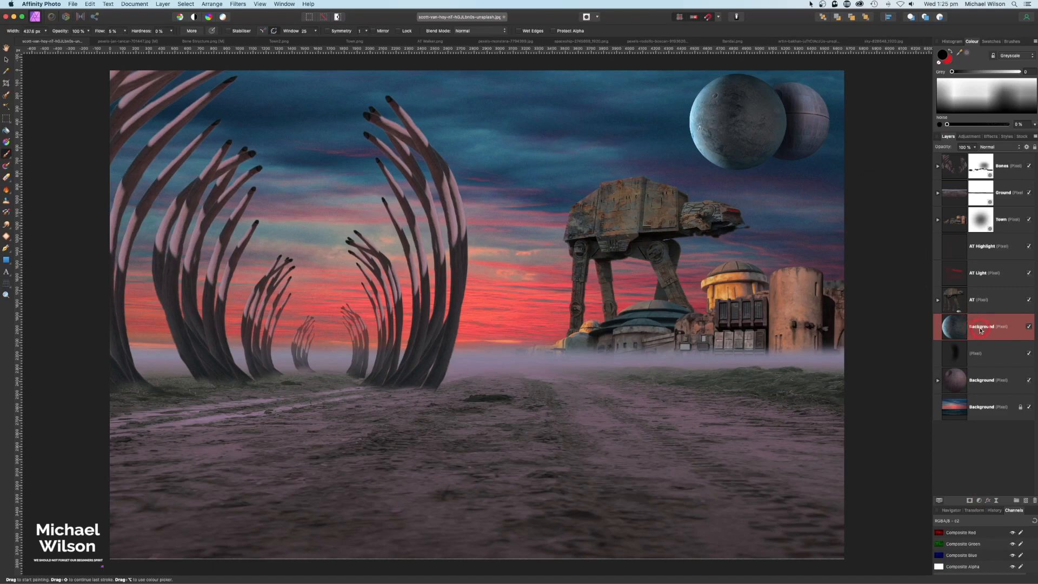
pyautogui.click(980, 499)
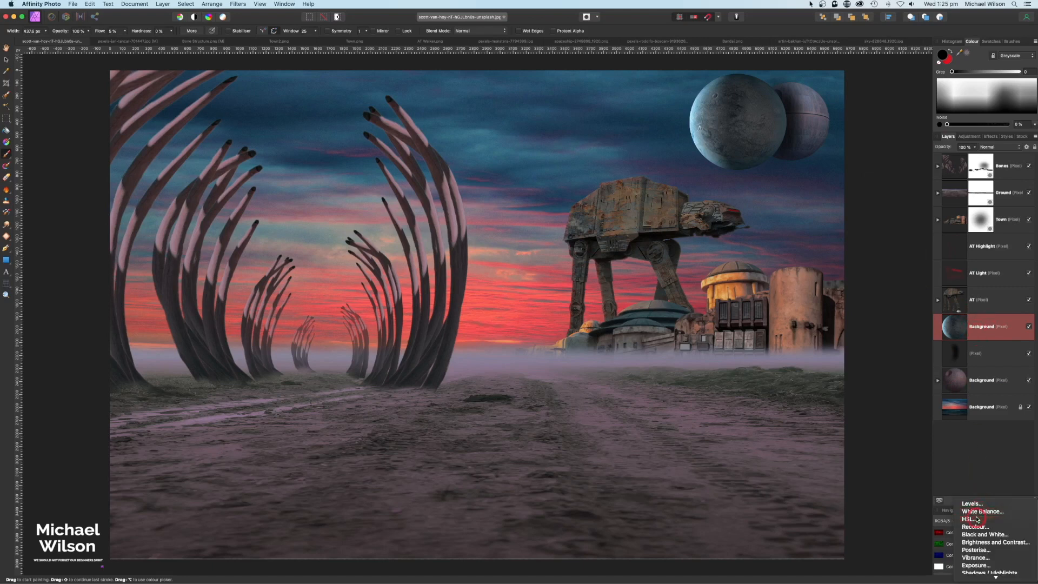
pyautogui.click(976, 391)
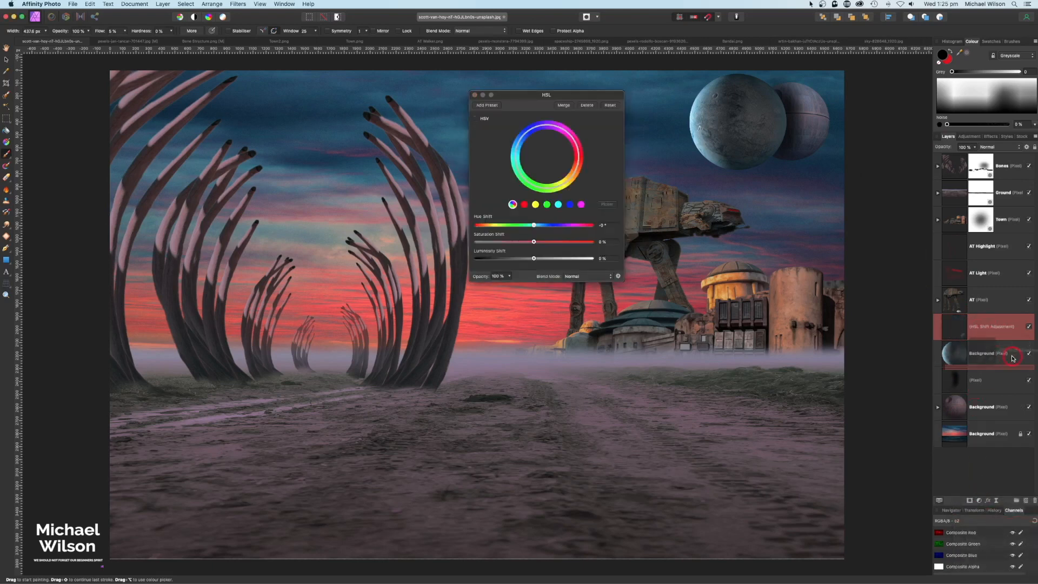
pyautogui.moveTo(533, 258); pyautogui.dragTo(535, 226)
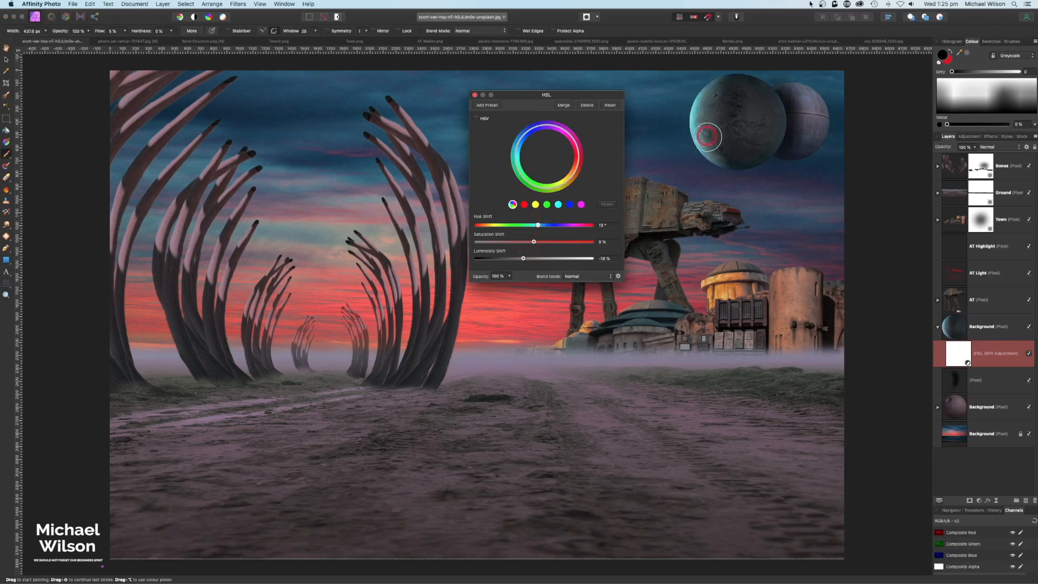
pyautogui.click(474, 96)
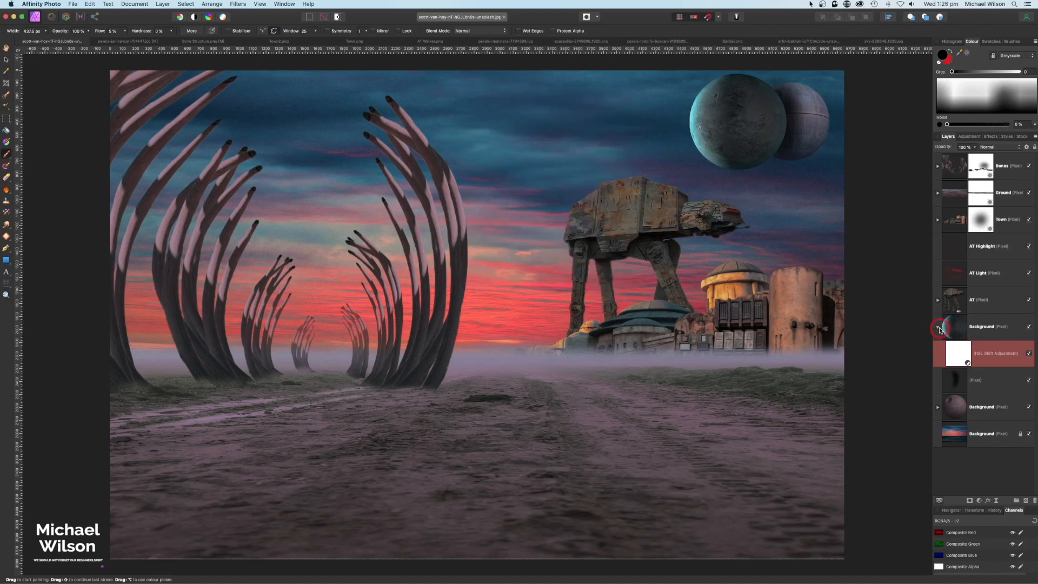
# Rename the blue planet's layer to "Planet" and the Death Star's layer to "DS".
pyautogui.click(938, 327)
pyautogui.click(977, 331)
pyautogui.doubleClick(977, 330)
pyautogui.write('Planet')
pyautogui.press('Return')
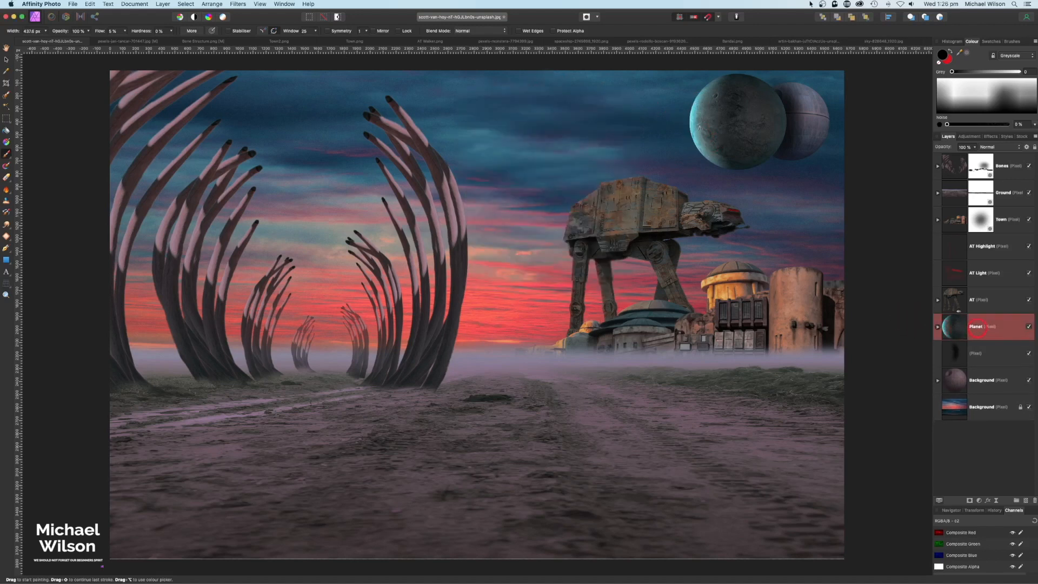
pyautogui.click(976, 381)
pyautogui.doubleClick(976, 381)
pyautogui.write('DS')
# Add a pixel layer above Planet in Screen blend mode and sample a pink from the sunset sky as the brush colour.
pyautogui.click(989, 326)
pyautogui.click(1025, 503)
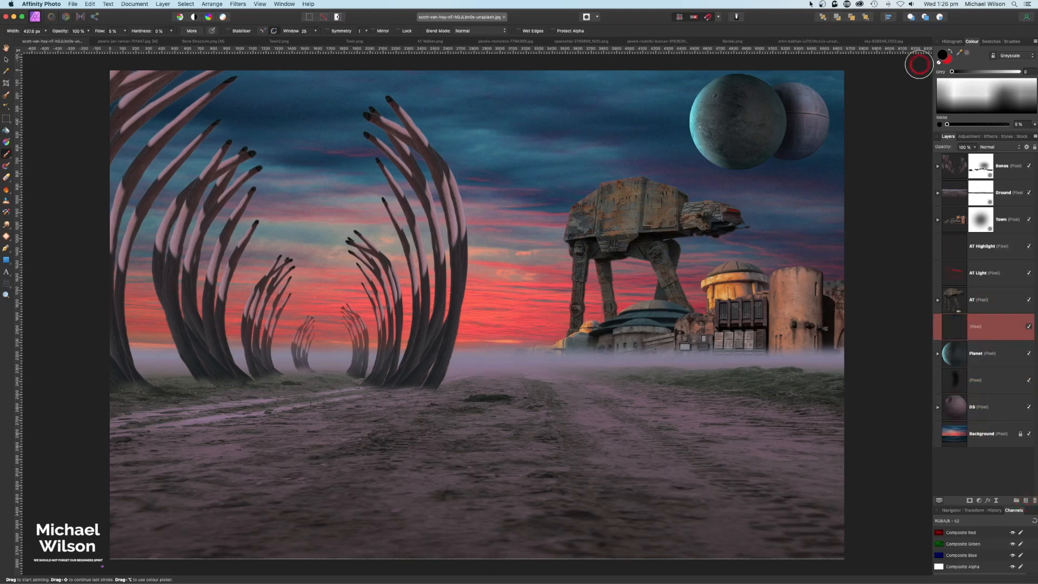
pyautogui.moveTo(959, 54); pyautogui.dragTo(534, 222)
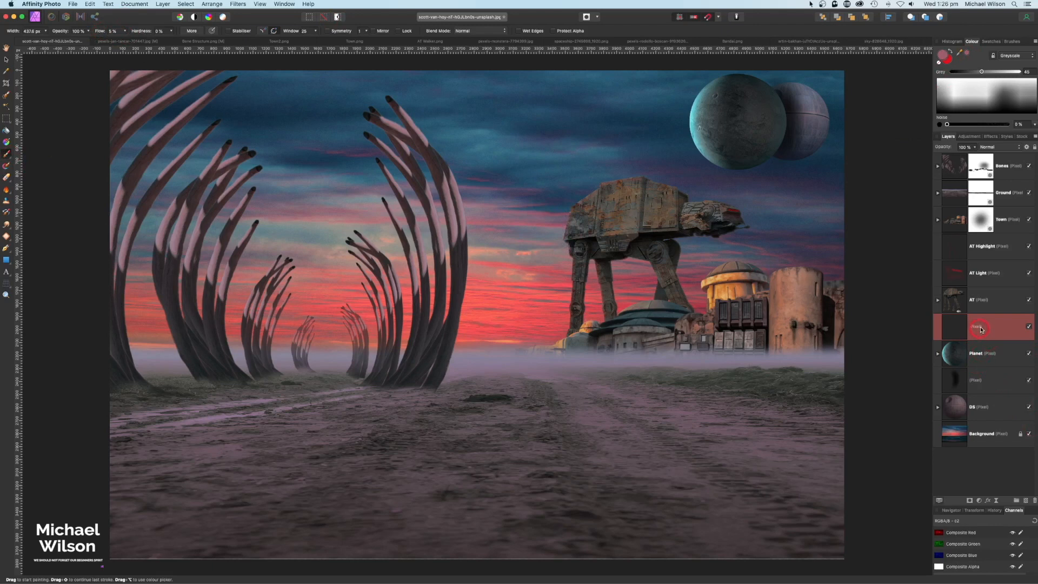
pyautogui.click(1004, 150)
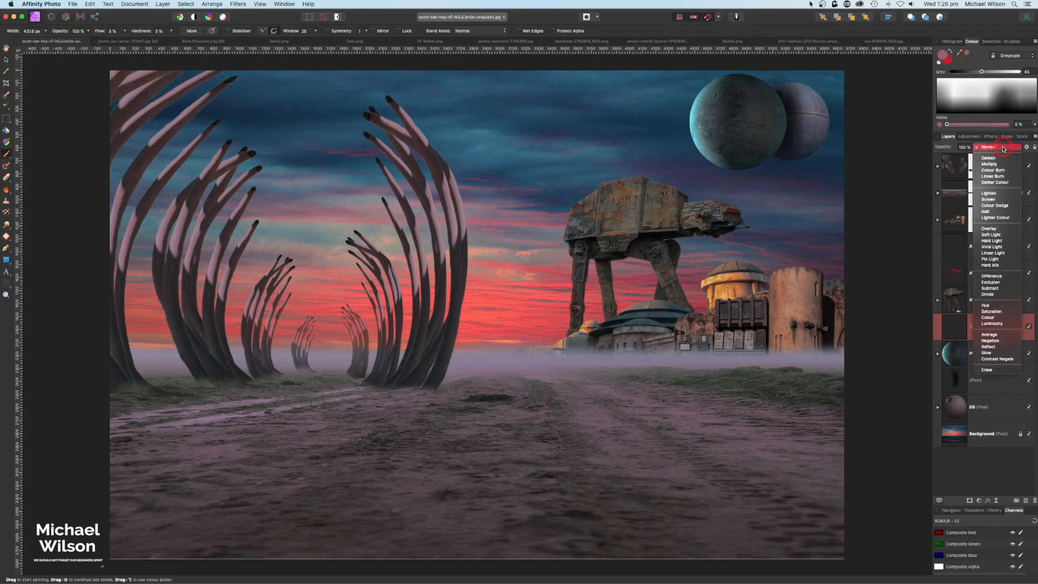
pyautogui.click(1007, 200)
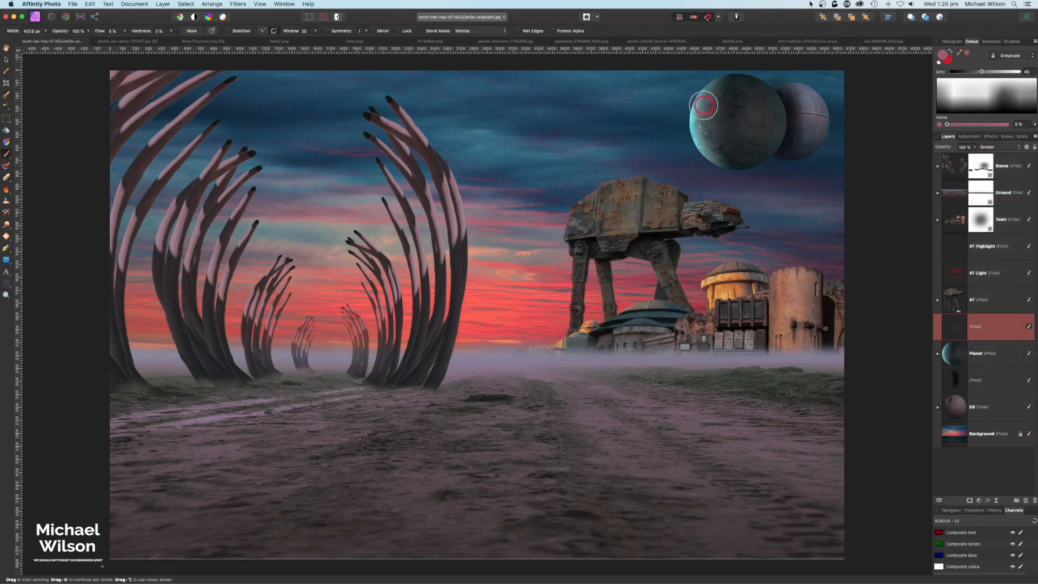
# Paint a soft pink highlight down the lit side of the blue planet and rename that layer "Palnet HL".
pyautogui.moveTo(706, 112)
pyautogui.mouseDown()
pyautogui.moveTo(730, 159)
pyautogui.moveTo(708, 133)
pyautogui.moveTo(716, 91)
pyautogui.moveTo(694, 124)
pyautogui.moveTo(703, 107)
pyautogui.moveTo(706, 158)
pyautogui.moveTo(718, 141)
pyautogui.moveTo(743, 155)
pyautogui.moveTo(690, 108)
pyautogui.moveTo(706, 111)
pyautogui.moveTo(743, 79)
pyautogui.moveTo(732, 94)
pyautogui.moveTo(733, 155)
pyautogui.moveTo(716, 142)
pyautogui.moveTo(768, 172)
pyautogui.moveTo(768, 131)
pyautogui.moveTo(713, 137)
pyautogui.moveTo(706, 167)
pyautogui.moveTo(698, 121)
pyautogui.moveTo(702, 146)
pyautogui.moveTo(724, 162)
pyautogui.mouseUp()
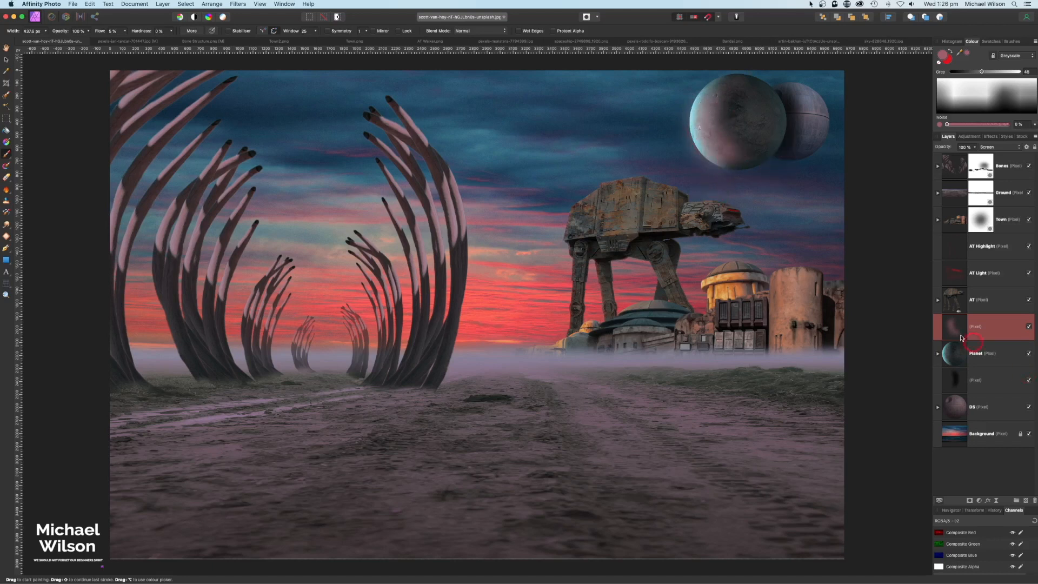
pyautogui.doubleClick(982, 327)
pyautogui.write('Pain')
pyautogui.press('Return')
# Lower the DS layer's opacity to about 41% and the Planet layer's opacity to 84%.
pyautogui.click(972, 406)
pyautogui.click(975, 147)
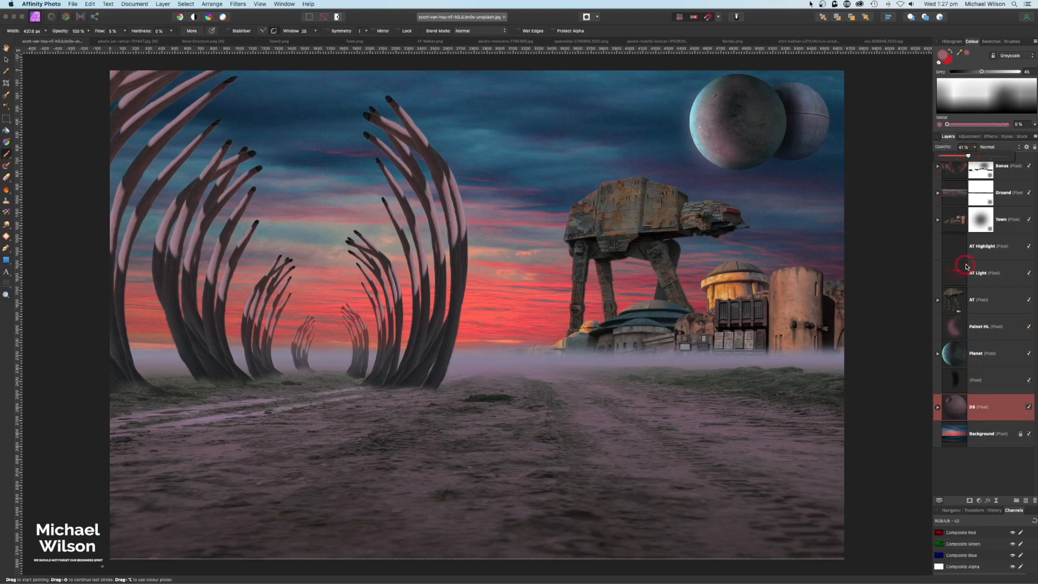
pyautogui.click(964, 359)
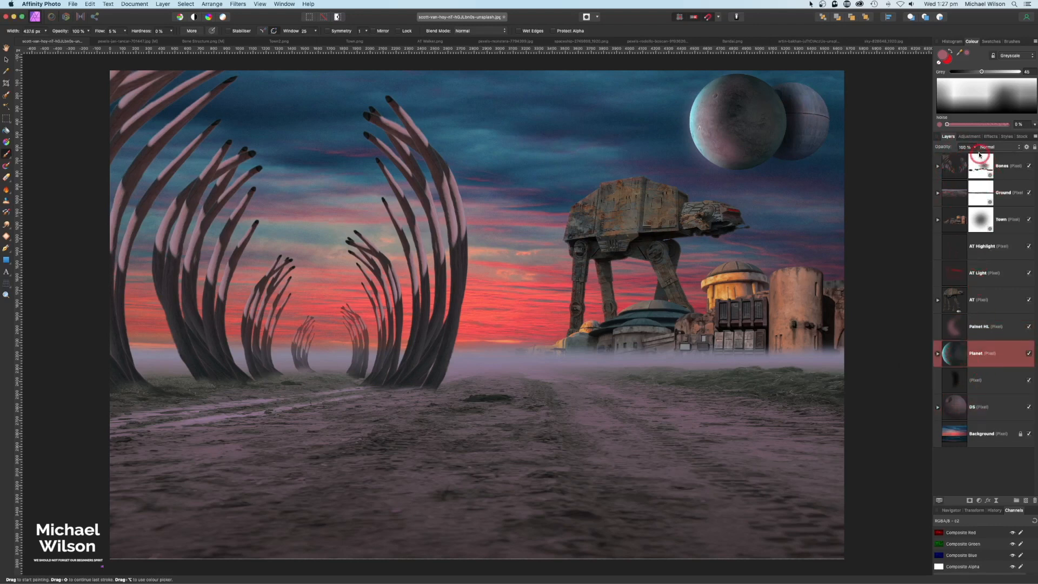
pyautogui.click(975, 147)
pyautogui.moveTo(974, 158); pyautogui.dragTo(961, 159)
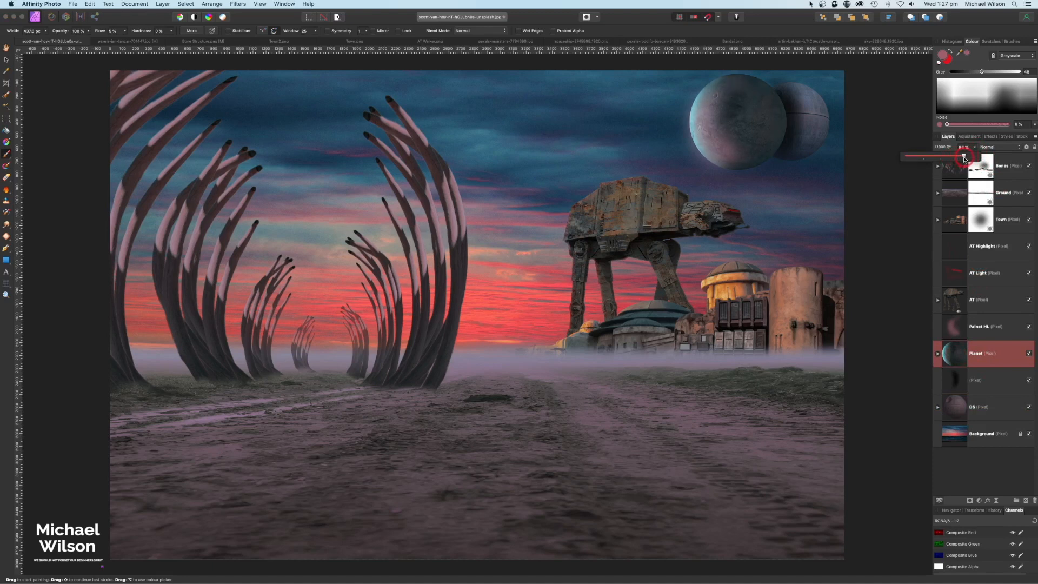
pyautogui.moveTo(964, 157); pyautogui.dragTo(964, 158)
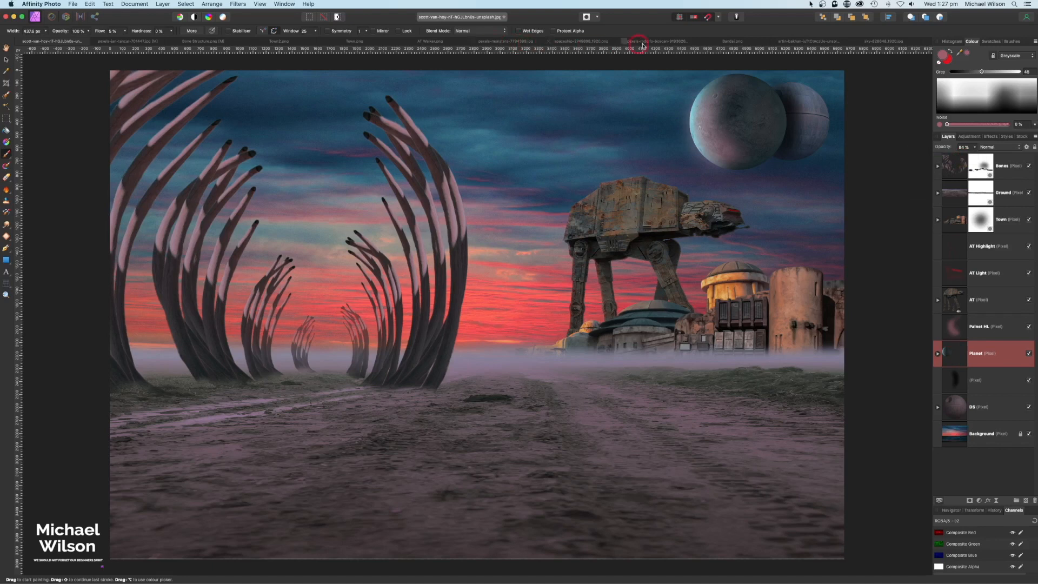
# Copy the two-legged walker from Bandai.png and paste it into the sunset composite above the Bones layer.
pyautogui.click(723, 44)
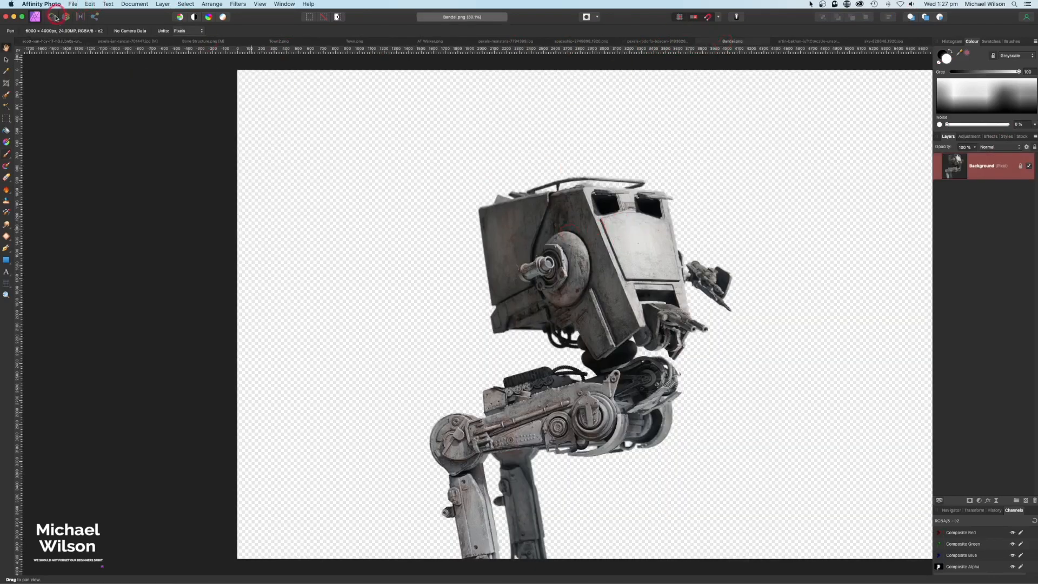
pyautogui.click(44, 42)
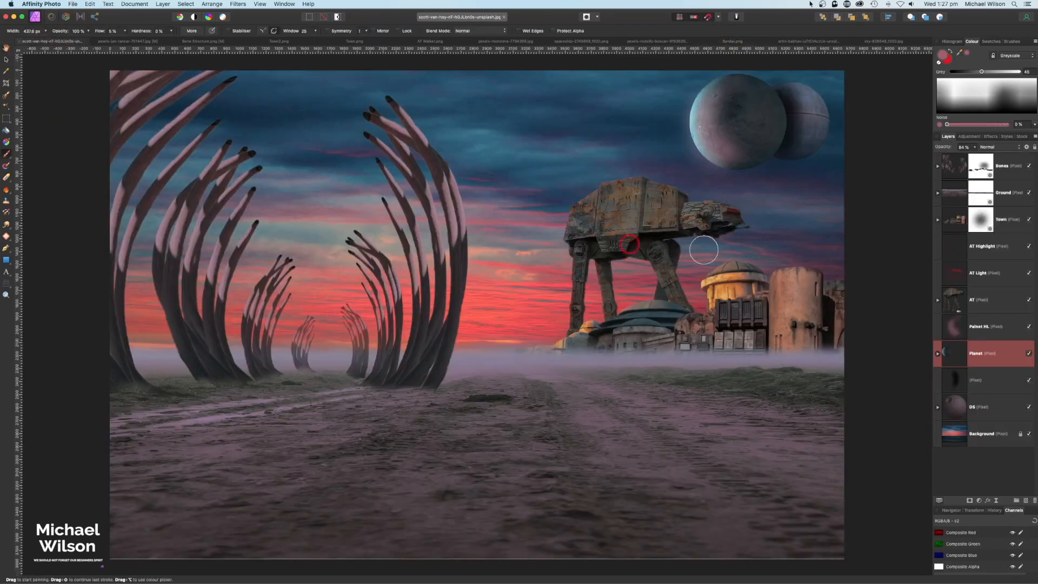
pyautogui.click(965, 166)
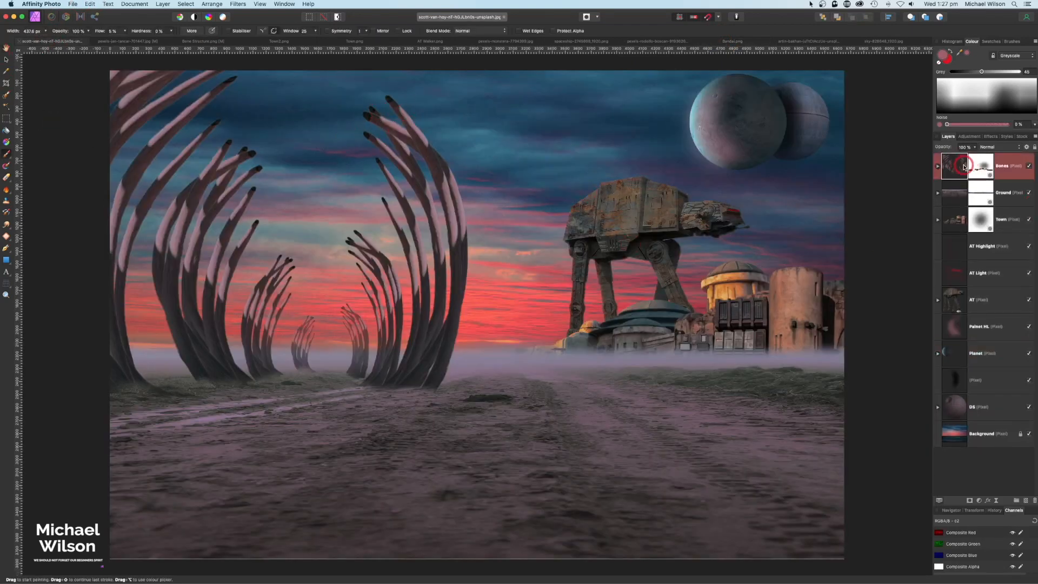
pyautogui.press('super+v')
pyautogui.press('v')
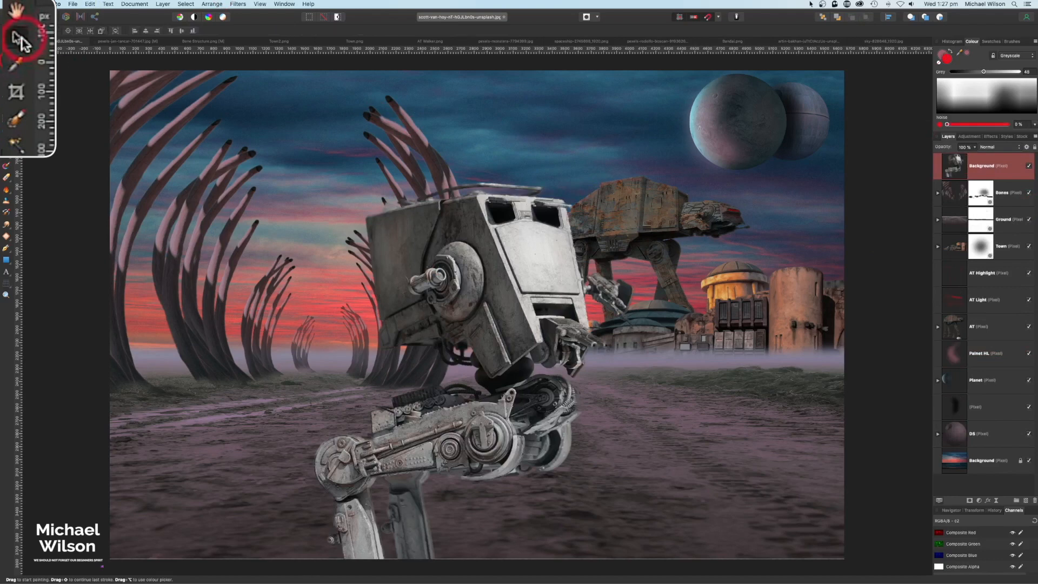
# Scale down the pasted two-legged walker and place it in the scene's lower-left corner, cut off by the lower edge.
pyautogui.moveTo(637, 179); pyautogui.dragTo(571, 261)
pyautogui.moveTo(491, 325); pyautogui.dragTo(316, 295)
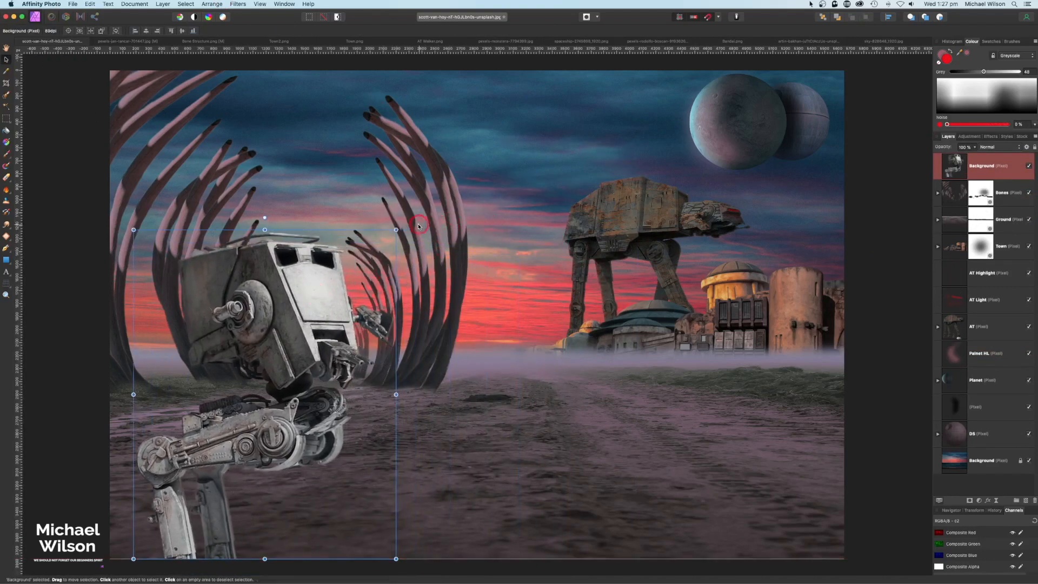
pyautogui.moveTo(396, 231); pyautogui.dragTo(349, 299)
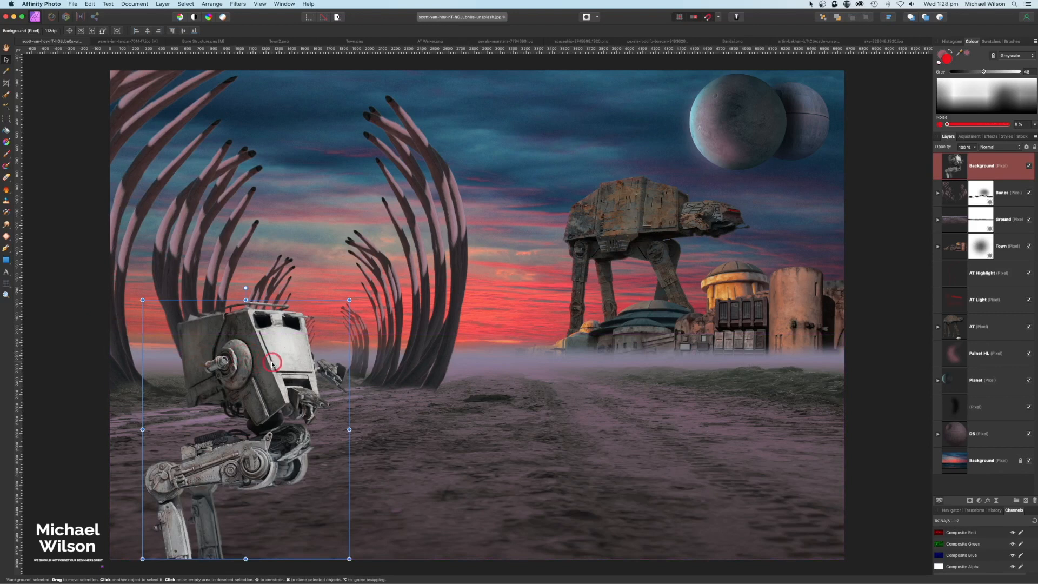
pyautogui.click(114, 315)
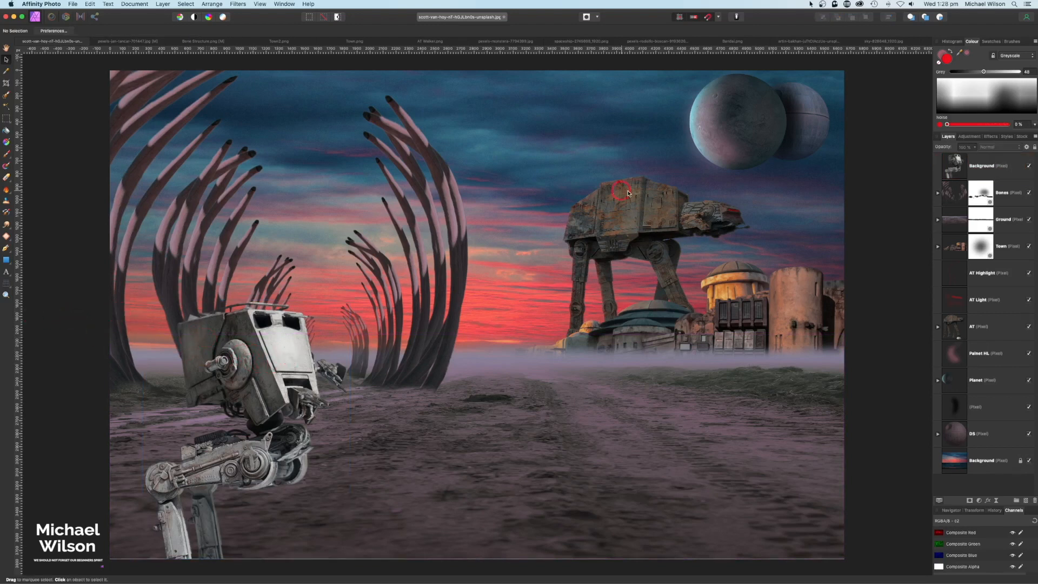
# Duplicate the Multiply rust texture nested in the AT layer and nest the copy inside the two-legged walker's layer.
pyautogui.click(937, 327)
pyautogui.click(964, 385)
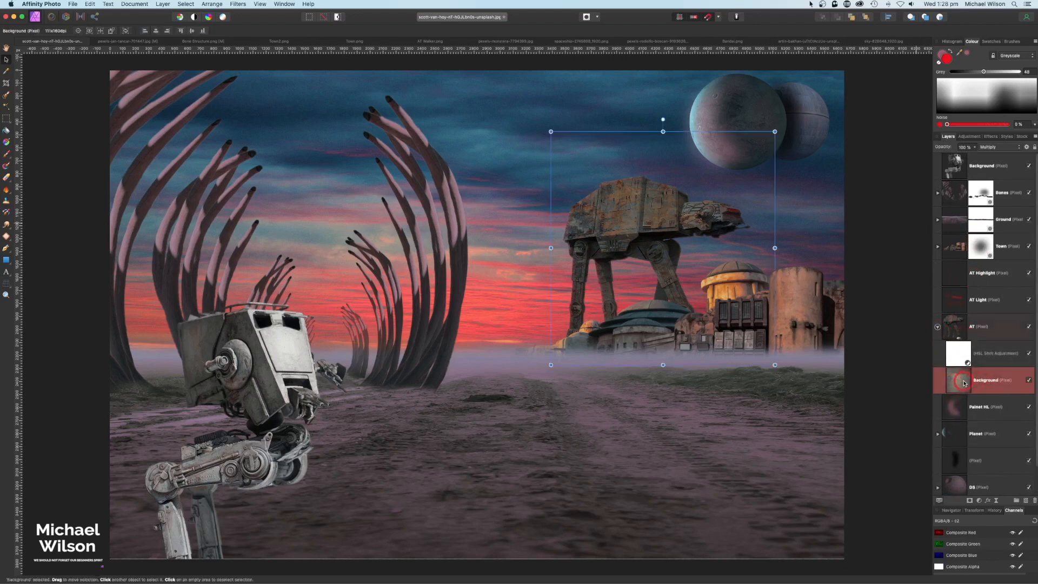
pyautogui.press('super+j')
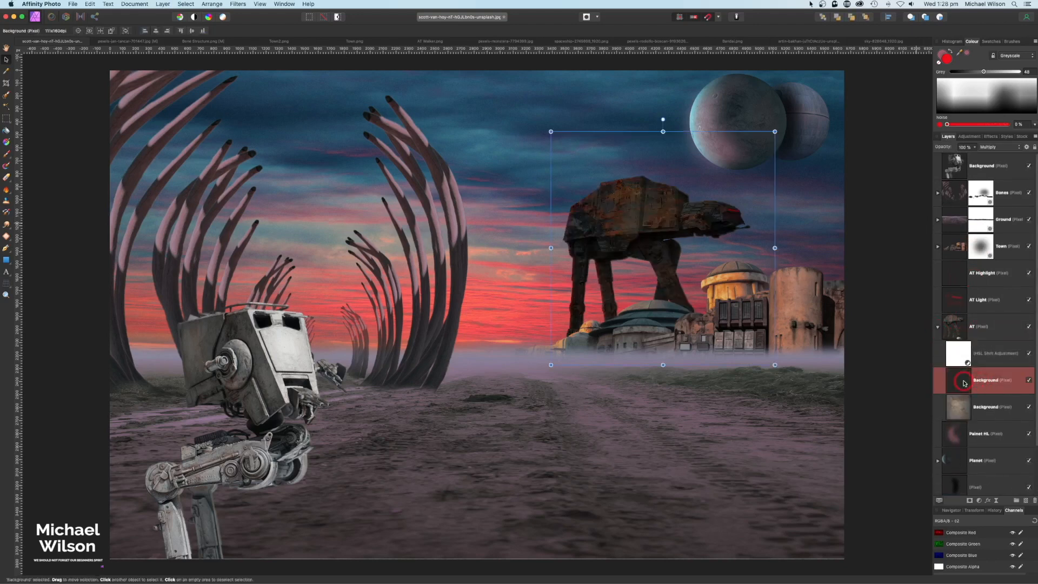
pyautogui.moveTo(981, 380); pyautogui.dragTo(1006, 168)
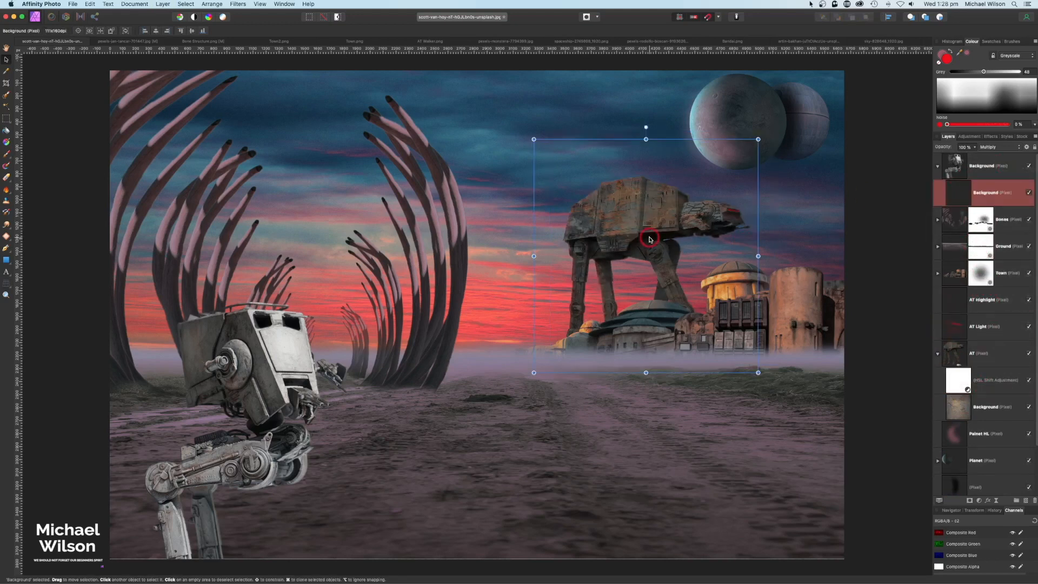
# Move and resize the copied rust texture to cover the whole two-legged walker, and collapse its layer.
pyautogui.moveTo(673, 218); pyautogui.dragTo(266, 358)
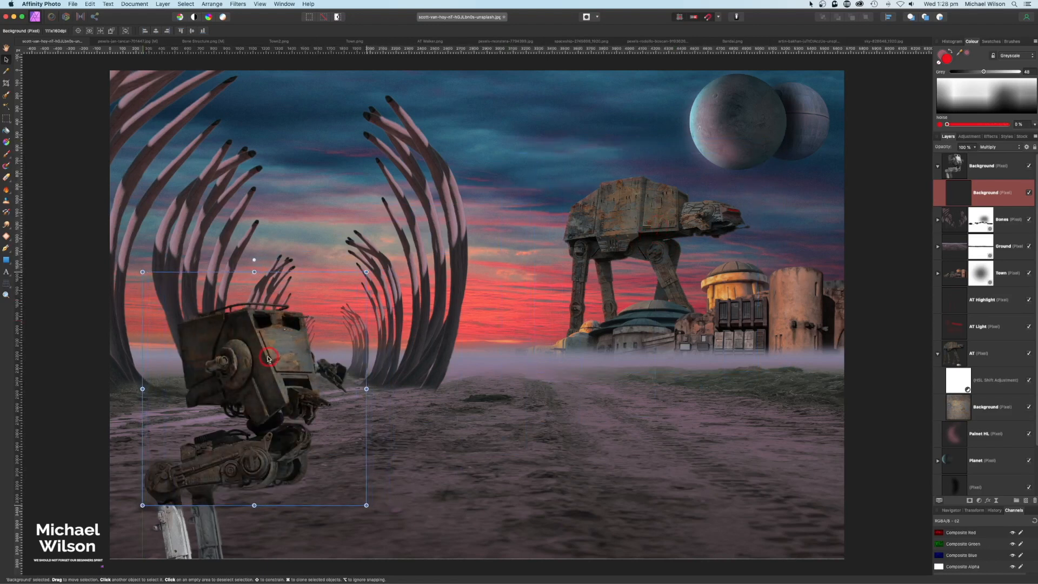
pyautogui.moveTo(253, 505); pyautogui.dragTo(253, 559)
pyautogui.moveTo(366, 415); pyautogui.dragTo(349, 415)
pyautogui.moveTo(258, 267); pyautogui.dragTo(258, 276)
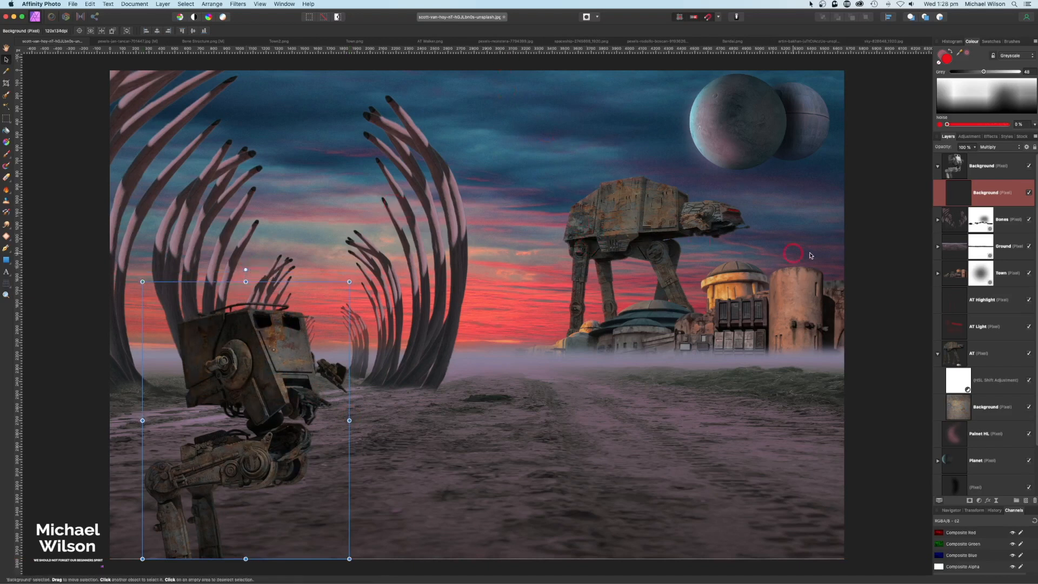
pyautogui.click(938, 167)
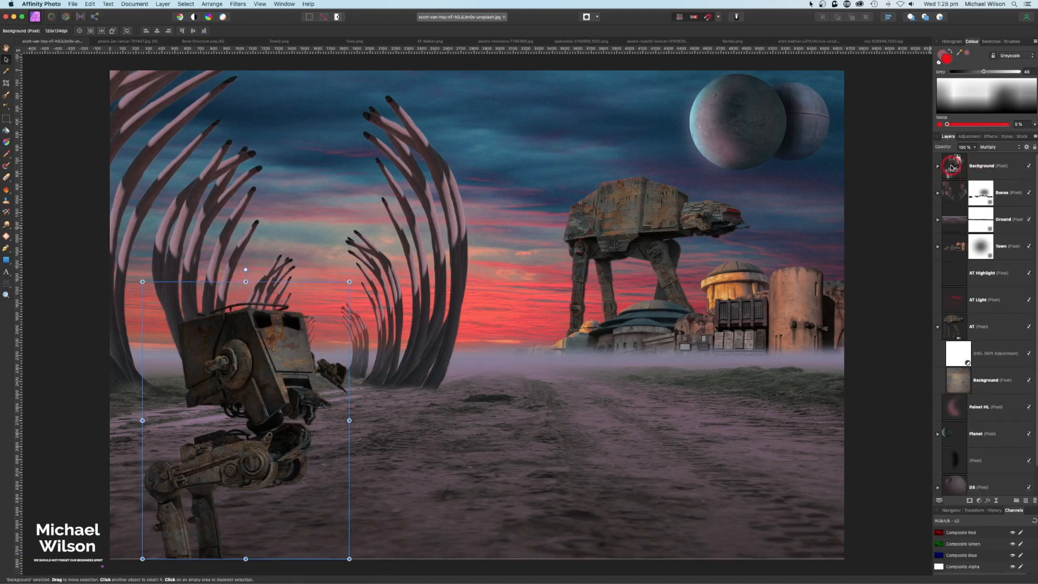
# Nest an HSL adjustment inside the two-legged walker's layer with hue shift 7.8° and luminosity shift -13%.
pyautogui.click(966, 166)
pyautogui.click(980, 501)
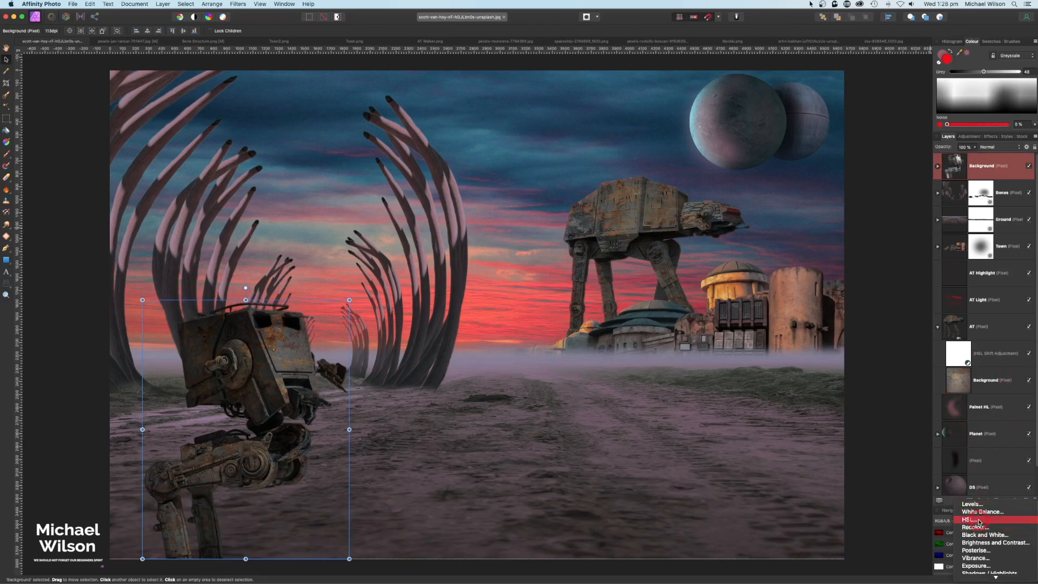
pyautogui.click(979, 521)
pyautogui.moveTo(987, 173); pyautogui.dragTo(1006, 194)
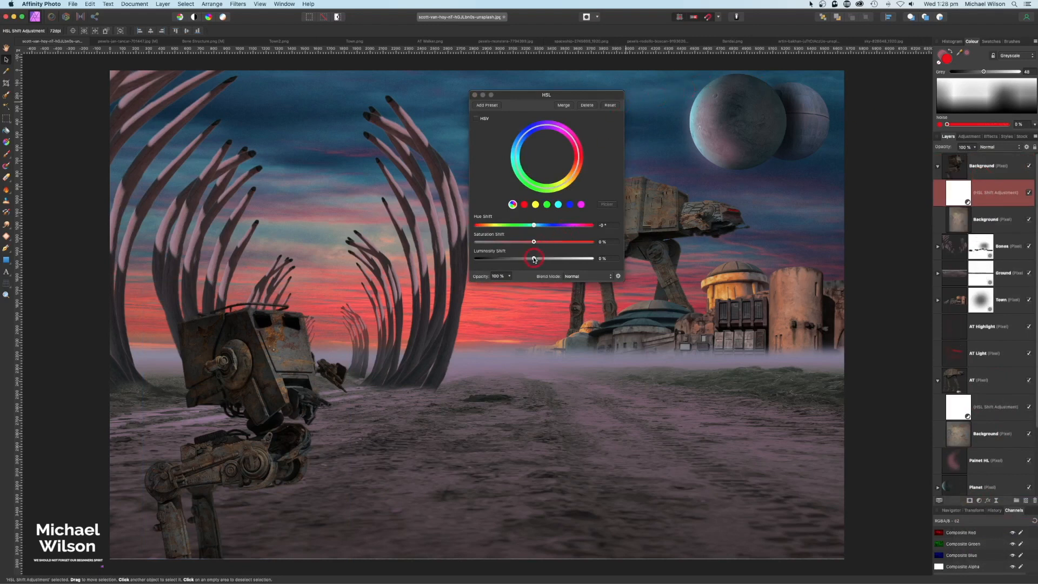
pyautogui.moveTo(533, 260); pyautogui.dragTo(527, 259)
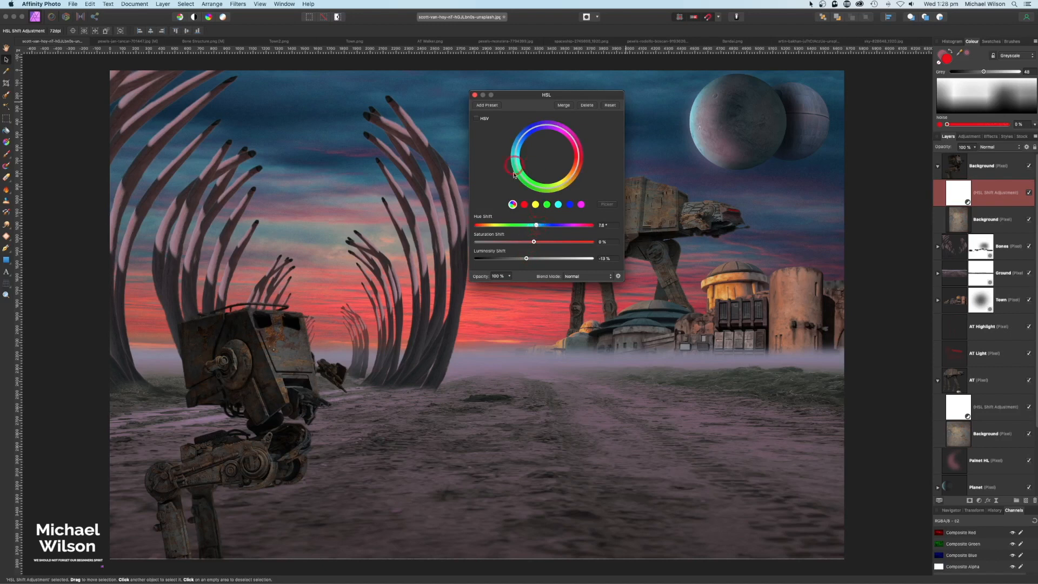
pyautogui.click(475, 96)
pyautogui.click(938, 167)
# Add a Screen-mode pixel layer above the two-legged walker and set the paint brush to 100% flow.
pyautogui.click(952, 168)
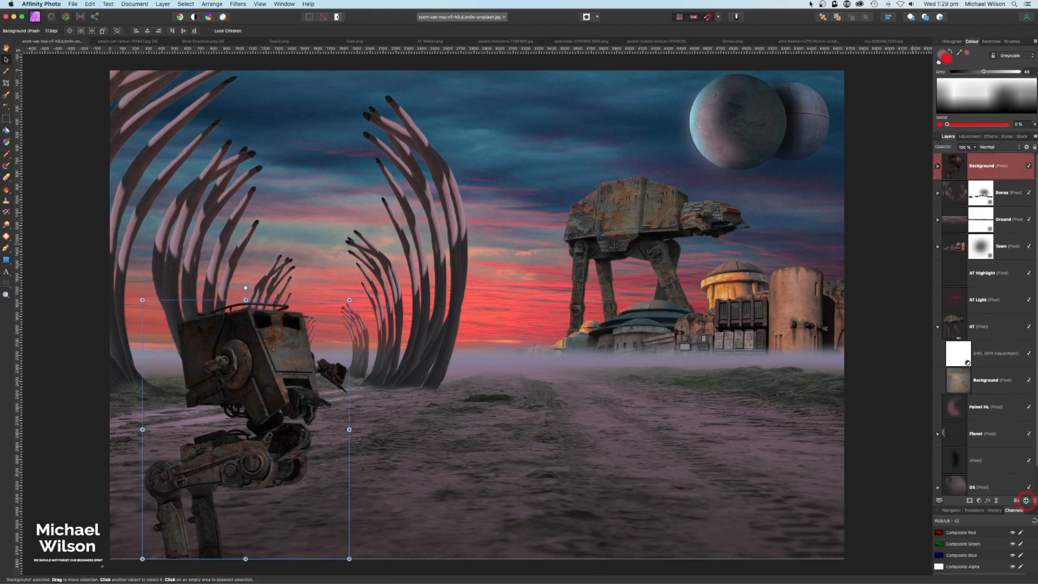
pyautogui.click(1026, 500)
pyautogui.click(6, 154)
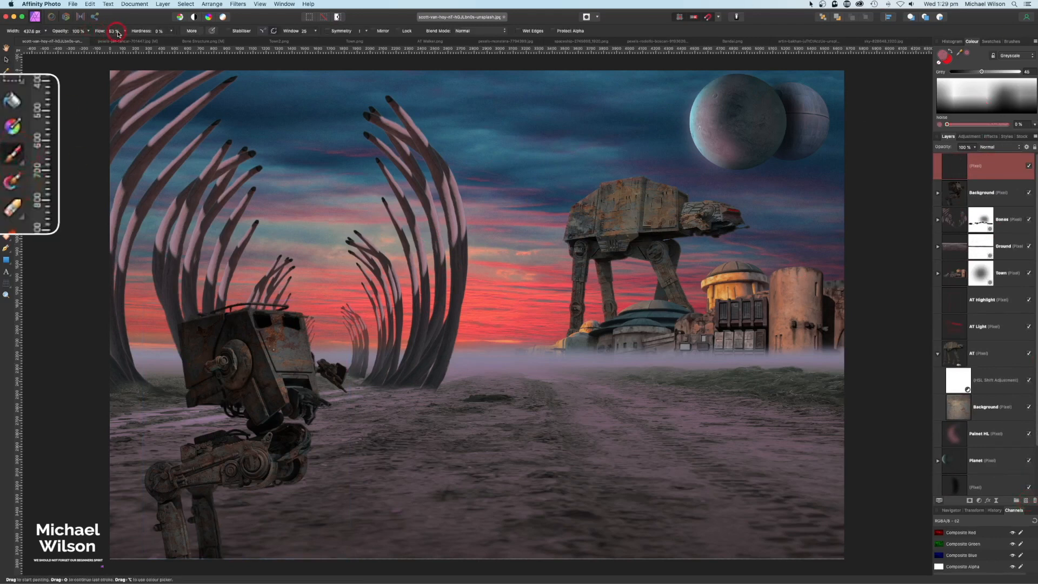
pyautogui.moveTo(118, 34); pyautogui.dragTo(147, 33)
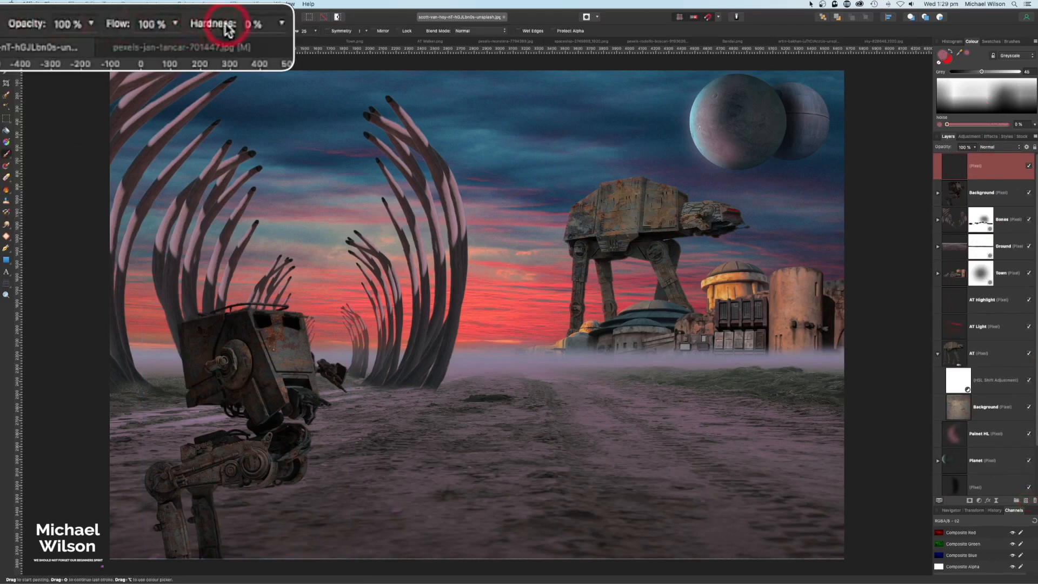
pyautogui.click(991, 148)
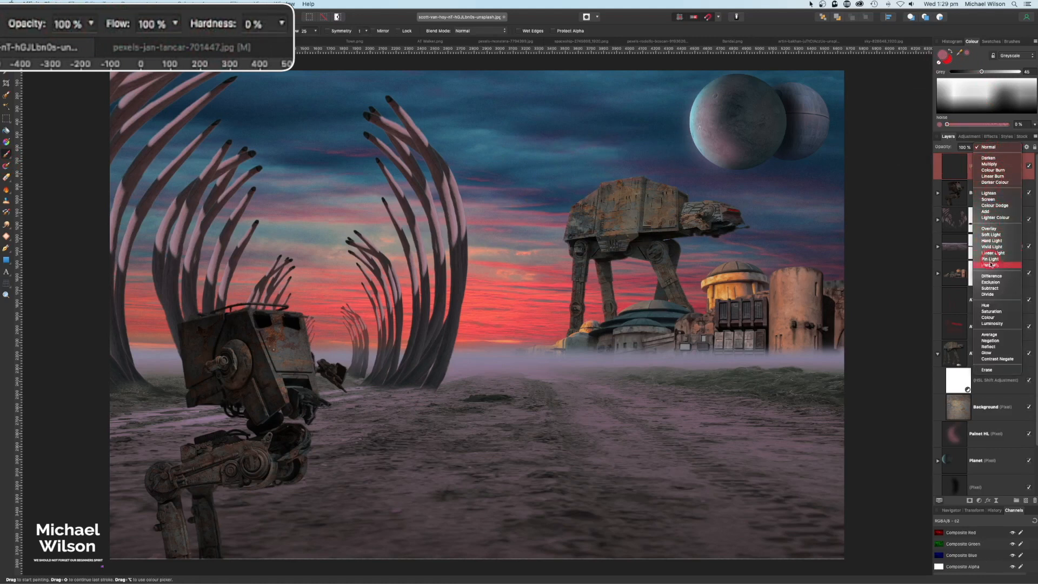
pyautogui.click(988, 199)
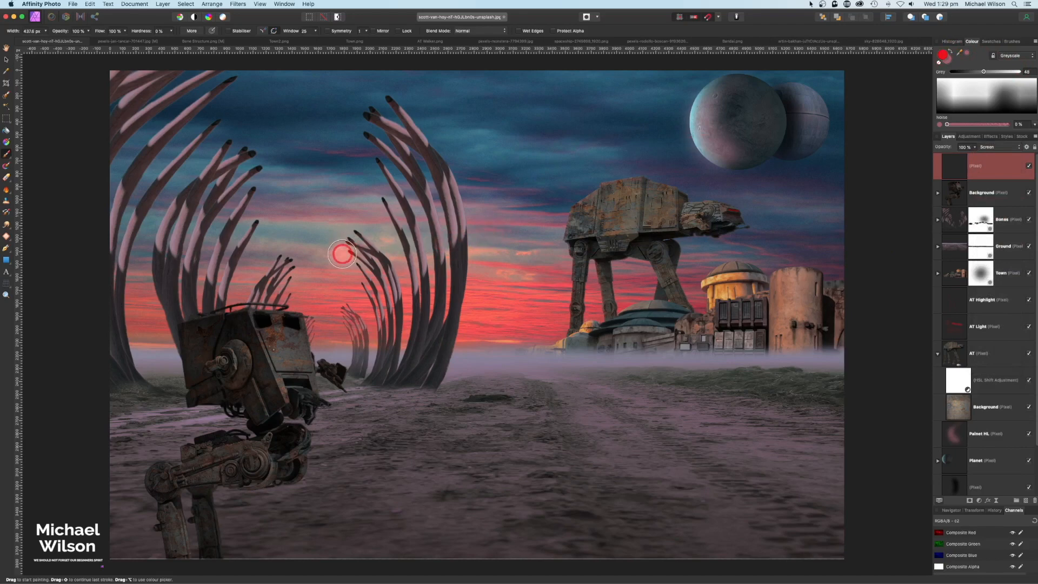
# Shrink the brush to about 39 px and paint a bright red light on the tip of the walker's side gun.
pyautogui.press('super+plus')
pyautogui.press('super+plus')
pyautogui.press('space')
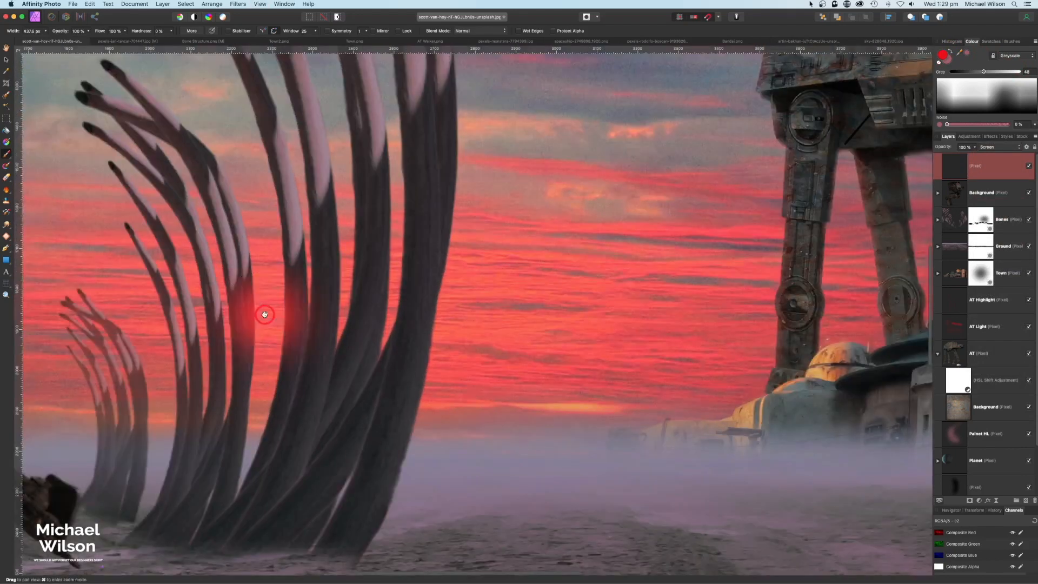
pyautogui.moveTo(190, 336); pyautogui.dragTo(423, 266)
pyautogui.moveTo(49, 297); pyautogui.dragTo(469, 231)
pyautogui.moveTo(389, 381); pyautogui.dragTo(380, 345)
pyautogui.click(347, 313)
pyautogui.press('[')
pyautogui.press('[')
pyautogui.press('[')
pyautogui.press('[')
pyautogui.press('[')
pyautogui.press('[')
pyautogui.press('[')
pyautogui.press('[')
pyautogui.press('[')
pyautogui.press('[')
pyautogui.press('[')
pyautogui.press('[')
pyautogui.press('[')
pyautogui.press('[')
pyautogui.press('[')
pyautogui.press('[')
pyautogui.press('[')
pyautogui.press('[')
pyautogui.press('[')
pyautogui.press('[')
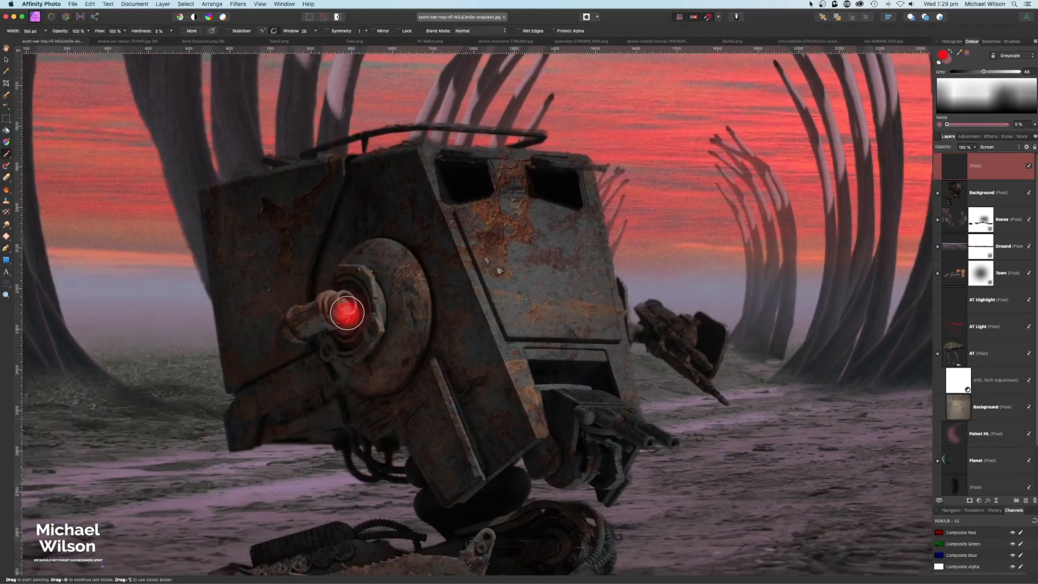
pyautogui.press('super+plus')
pyautogui.moveTo(217, 326)
pyautogui.mouseDown()
pyautogui.moveTo(222, 335)
pyautogui.moveTo(214, 318)
pyautogui.moveTo(222, 331)
pyautogui.mouseUp()
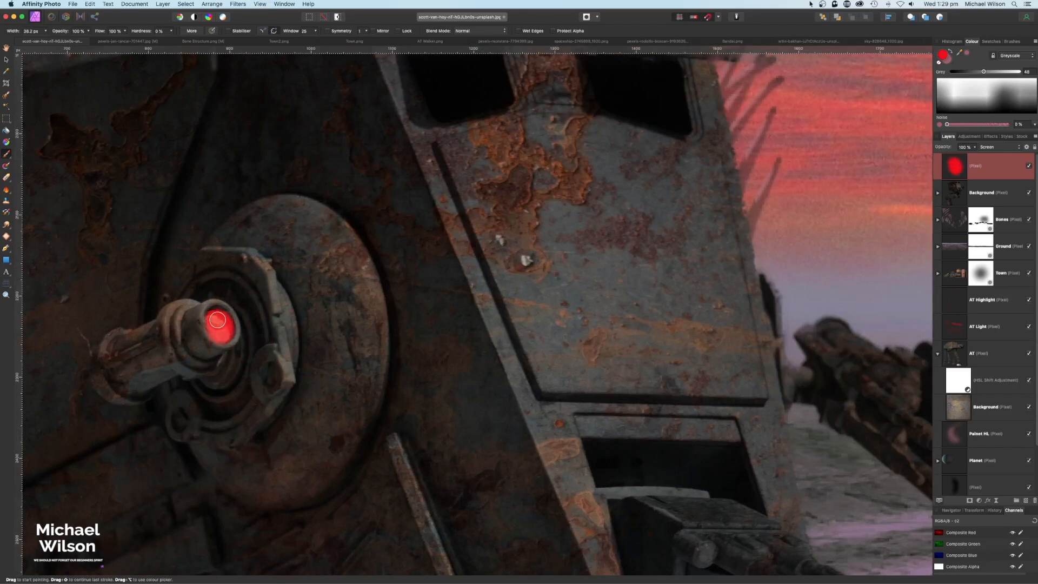
# Paint small red lights on the barrel tips of the walker's chin guns with a brush about 24 px wide.
pyautogui.scroll(-5, 653, 420)
pyautogui.hscroll(5, 654, 420)
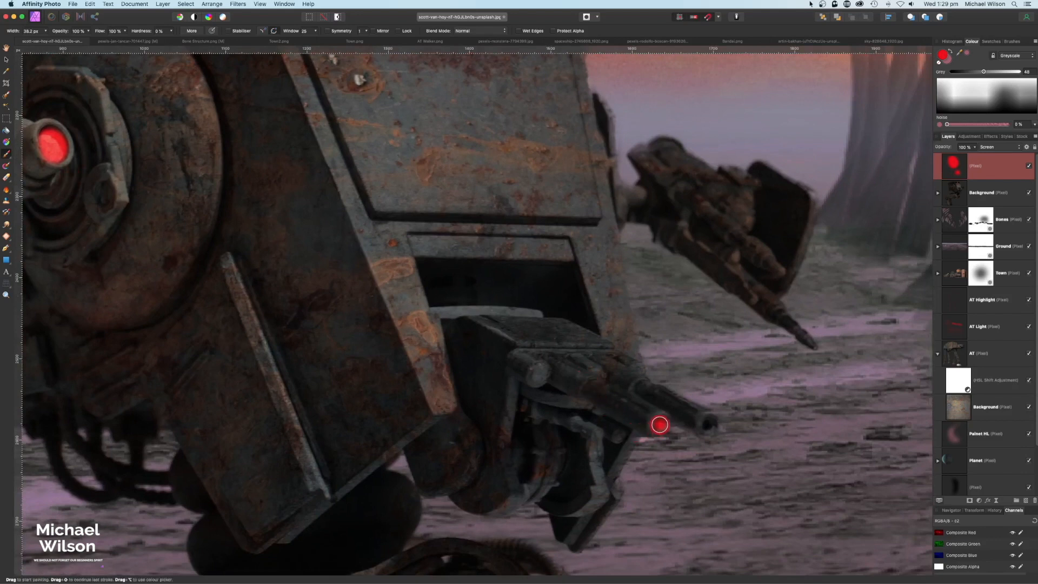
pyautogui.press('[')
pyautogui.click(709, 424)
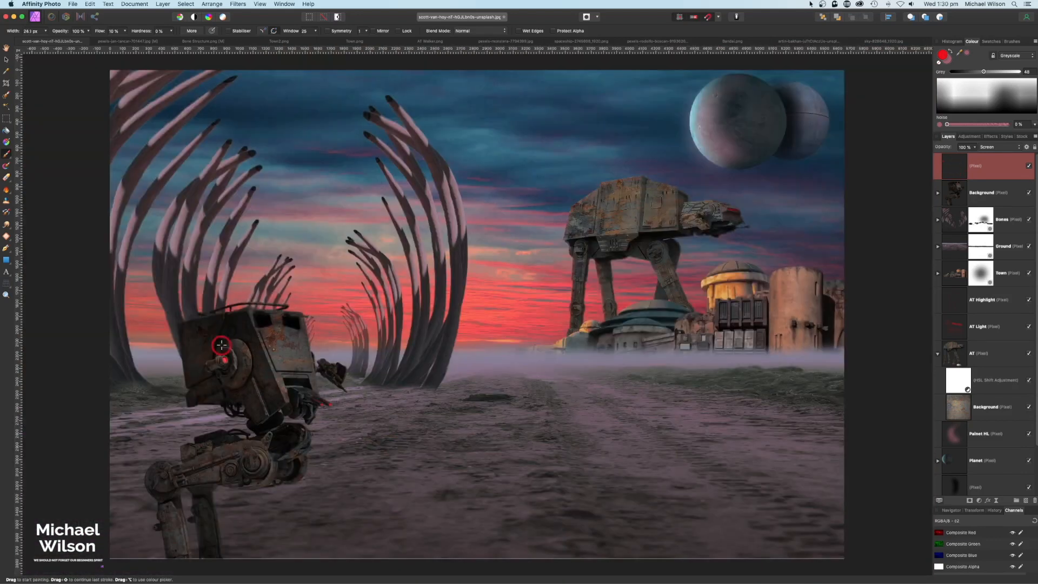
# Paint a soft red glow over the disc around the walker's side gun with a brush about 298 px wide at 10% flow.
pyautogui.press(']')
pyautogui.press(']')
pyautogui.press(']')
pyautogui.press(']')
pyautogui.moveTo(232, 349)
pyautogui.mouseDown()
pyautogui.moveTo(237, 386)
pyautogui.moveTo(219, 379)
pyautogui.moveTo(222, 354)
pyautogui.mouseUp()
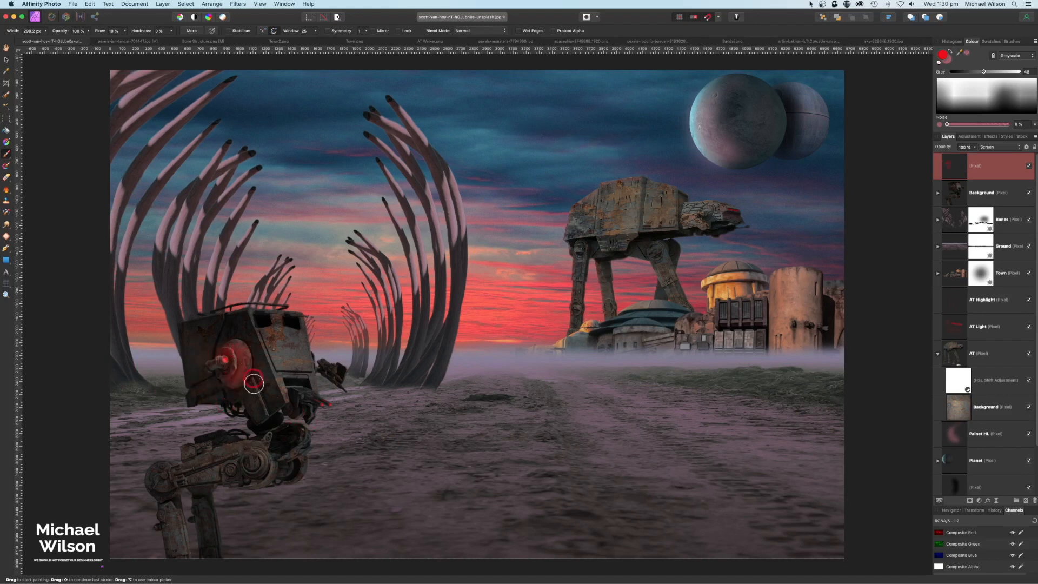
# Choose the 4 px round brush from the Basic set and add a new pixel layer above the red glow layer.
pyautogui.click(1012, 41)
pyautogui.scroll(-10, 989, 85)
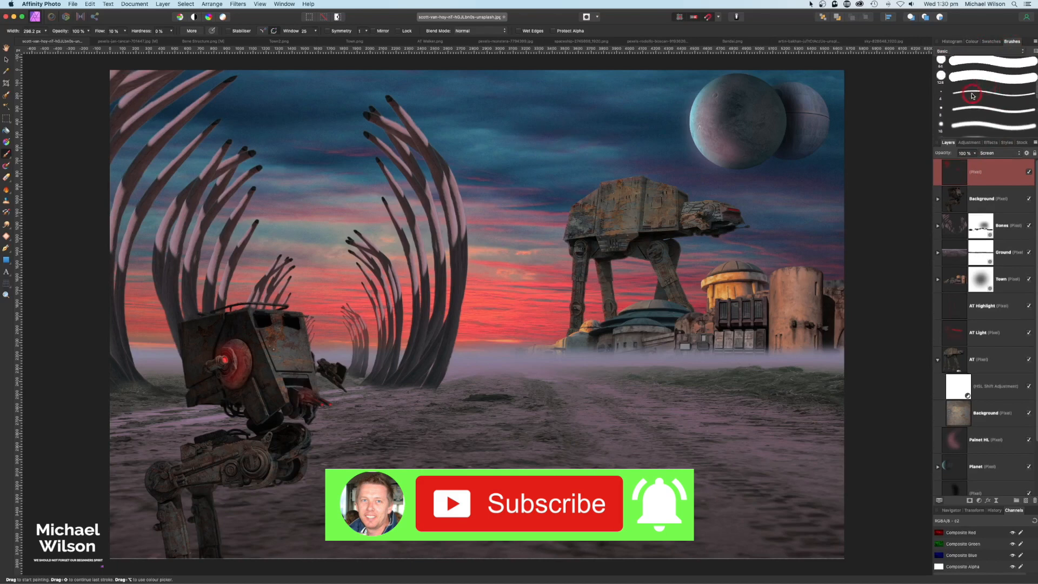
pyautogui.click(972, 94)
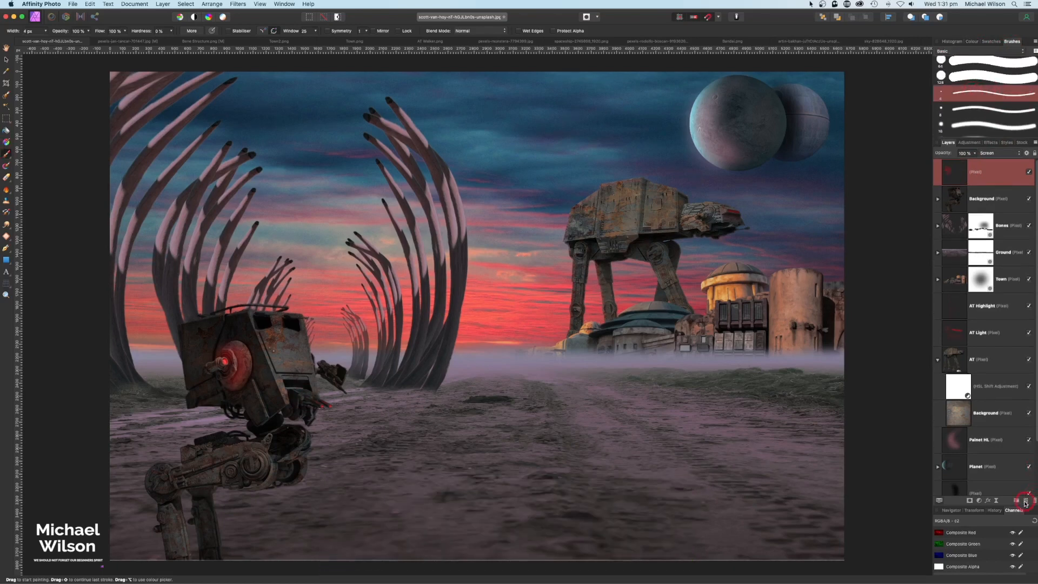
pyautogui.click(1026, 501)
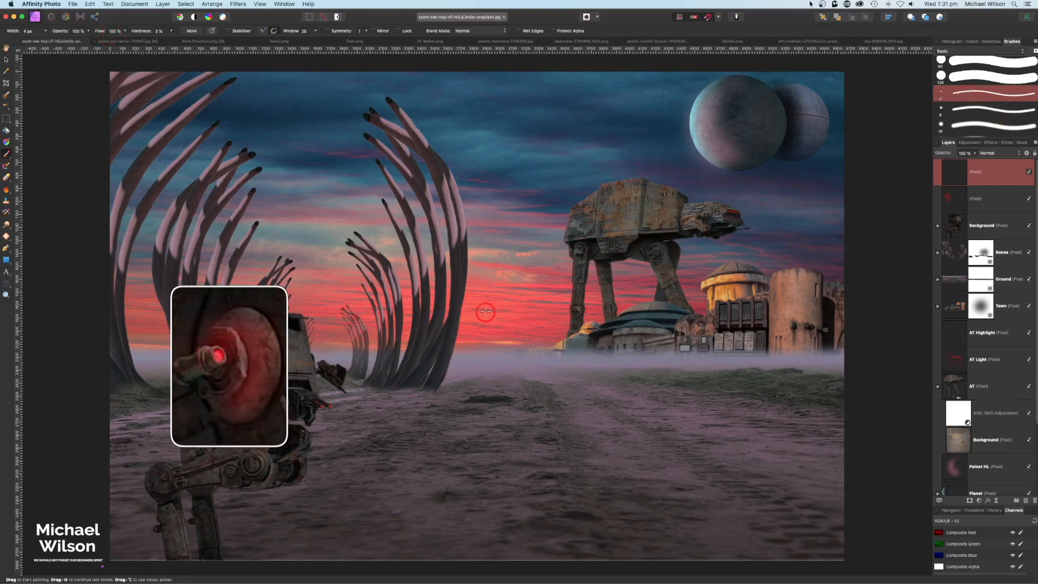
# Paint a straight laser beam about 3 px wide from the side gun's tip to the AT walker's head, and name the layer Laser.
pyautogui.press(']')
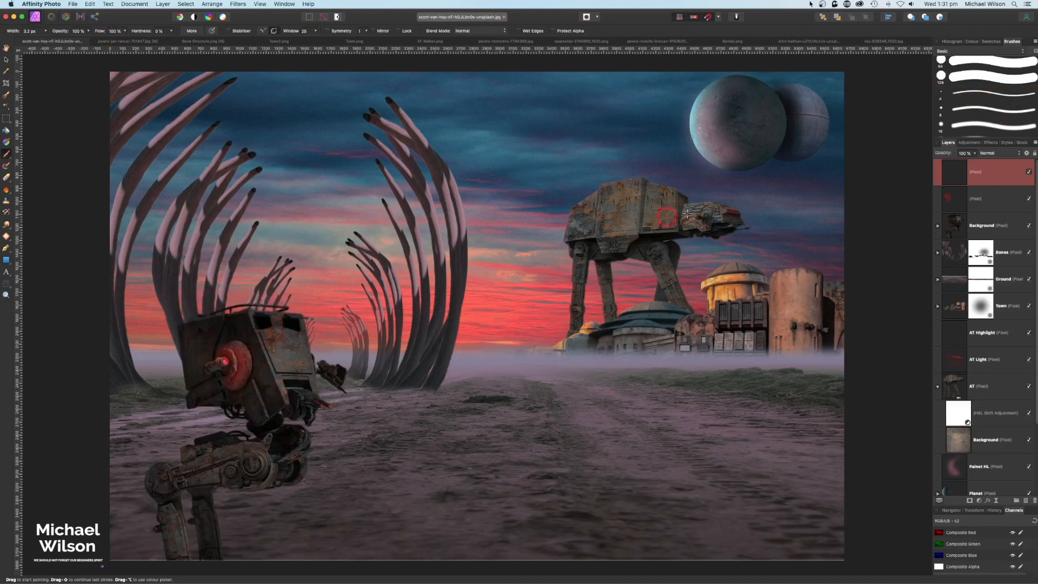
pyautogui.keyDown('shift'); pyautogui.click(738, 190); pyautogui.keyUp('shift')
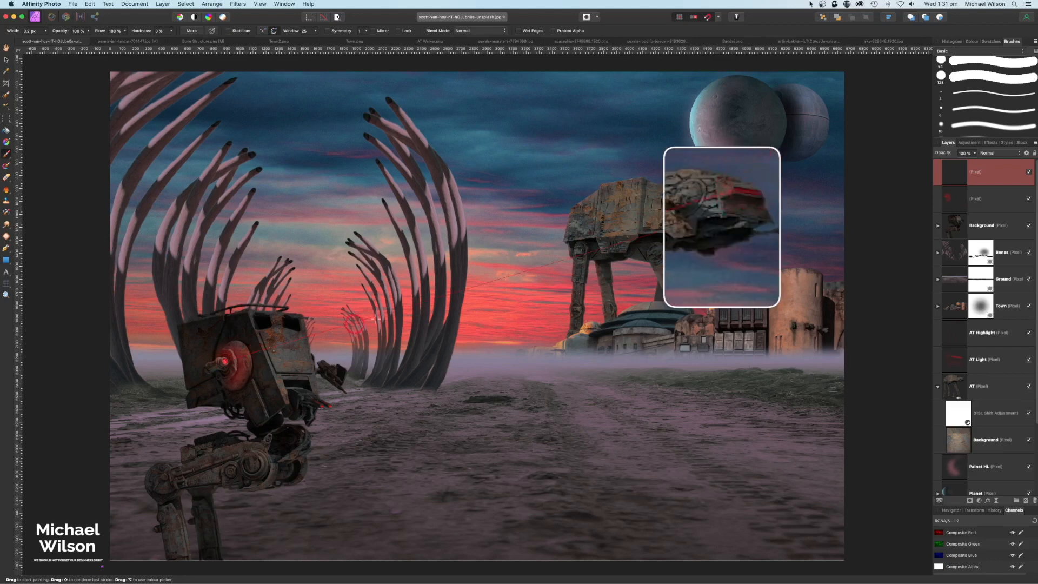
pyautogui.doubleClick(976, 173)
pyautogui.write('La')
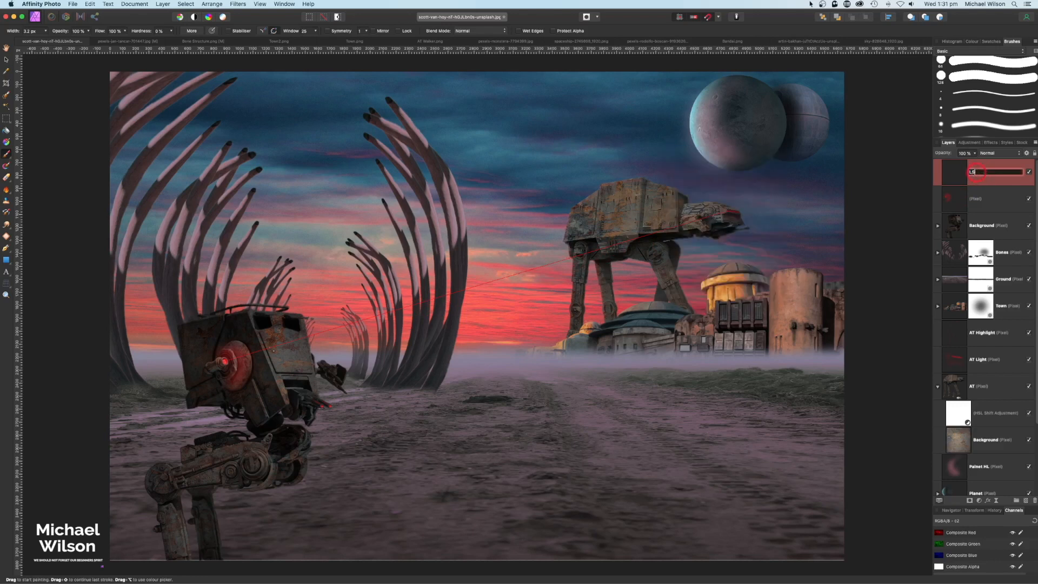
pyautogui.write('ser')
pyautogui.press('Return')
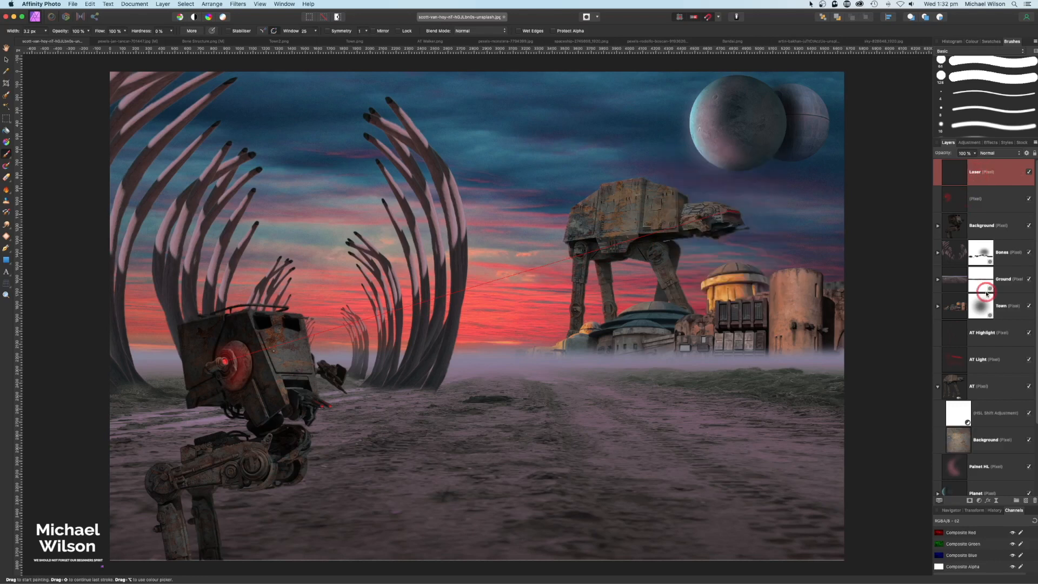
# Give the Laser layer a thin white outline effect.
pyautogui.click(989, 501)
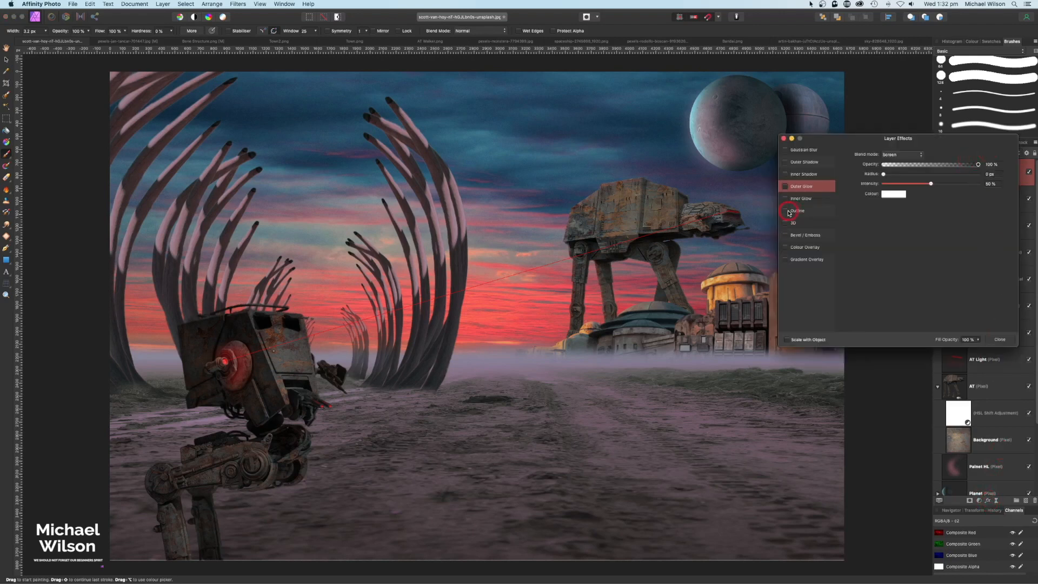
pyautogui.click(804, 212)
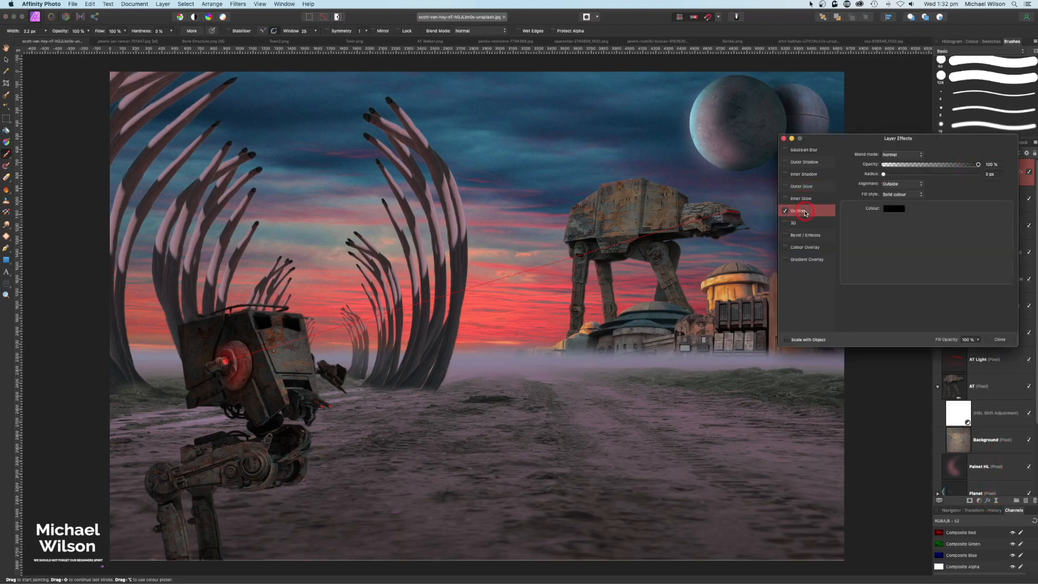
pyautogui.click(889, 209)
pyautogui.click(887, 244)
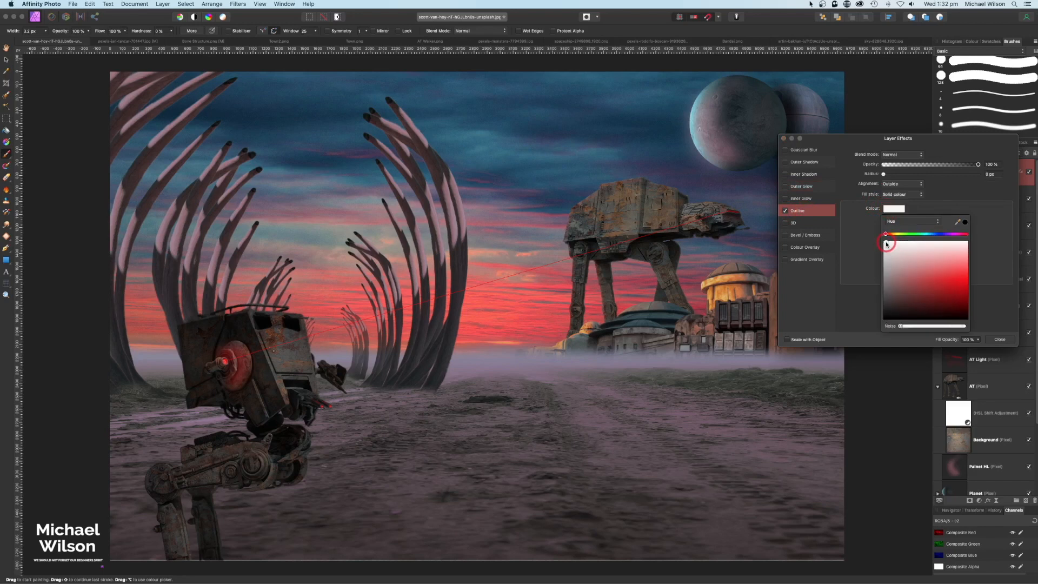
pyautogui.click(885, 174)
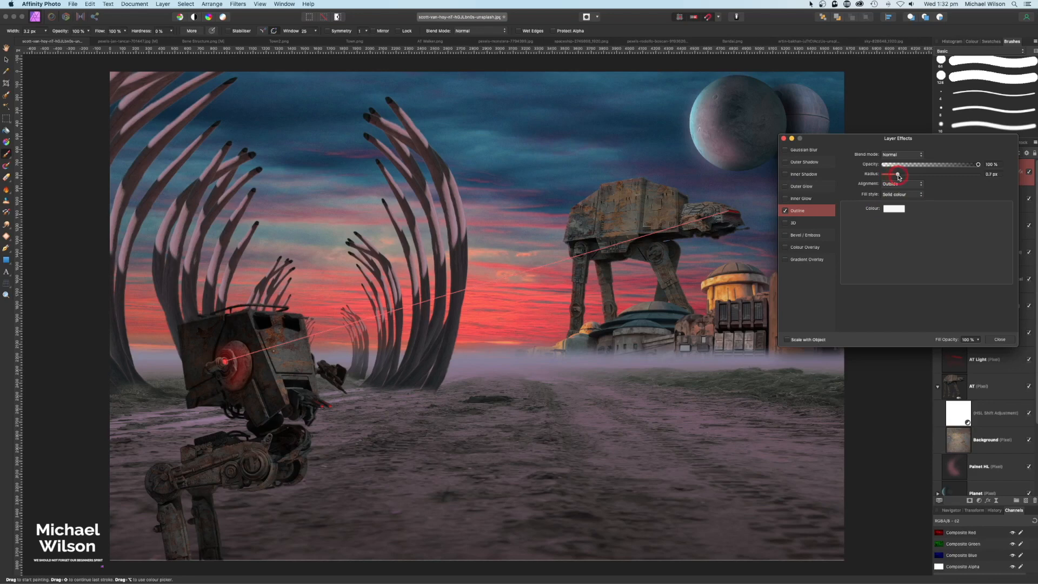
pyautogui.click(999, 340)
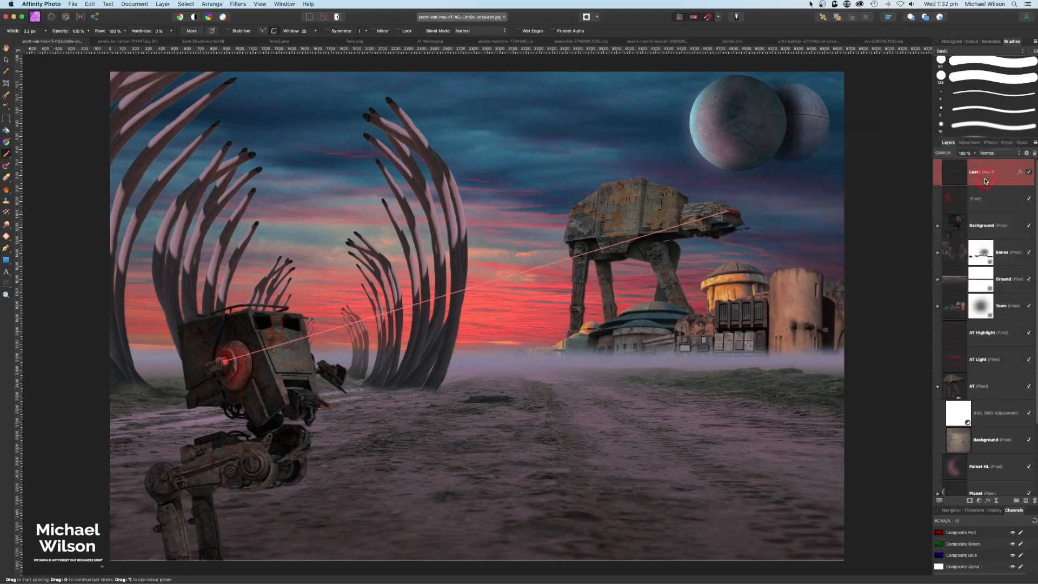
# Fade the laser beam's far end at the AT walker's head using a soft eraser about 515 px wide at 18% flow.
pyautogui.click(5, 176)
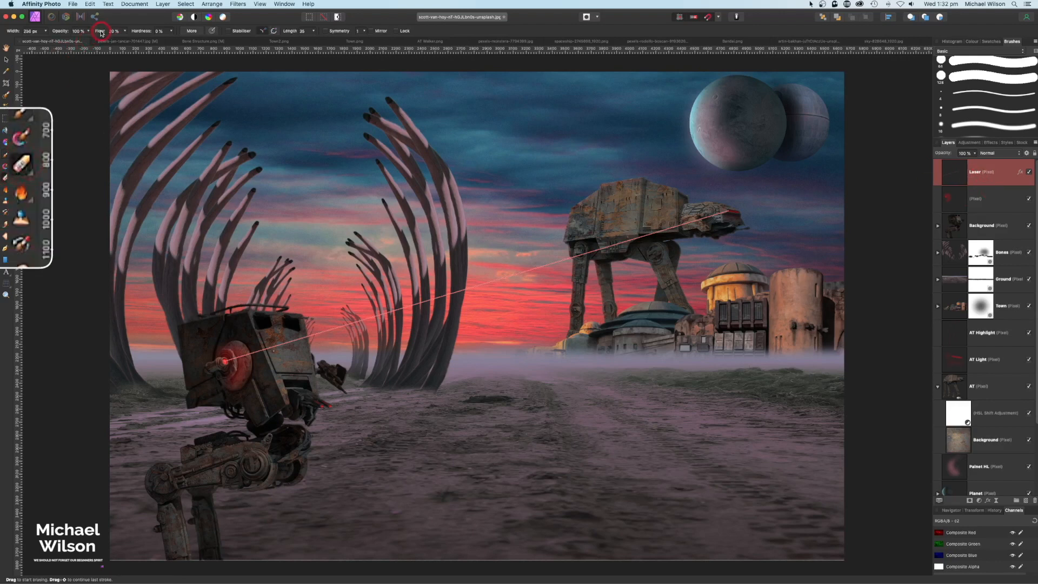
pyautogui.moveTo(100, 34); pyautogui.dragTo(117, 25)
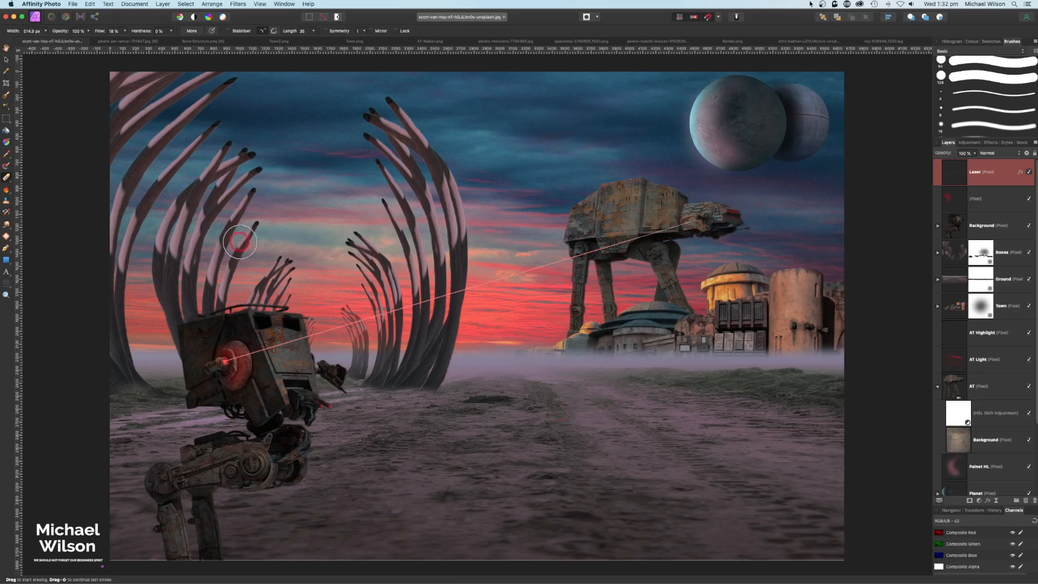
# Add a new pixel layer above the two-legged walker's Background layer and set the painting colour to bright green, RGB 99, 251, 72.
pyautogui.click(975, 227)
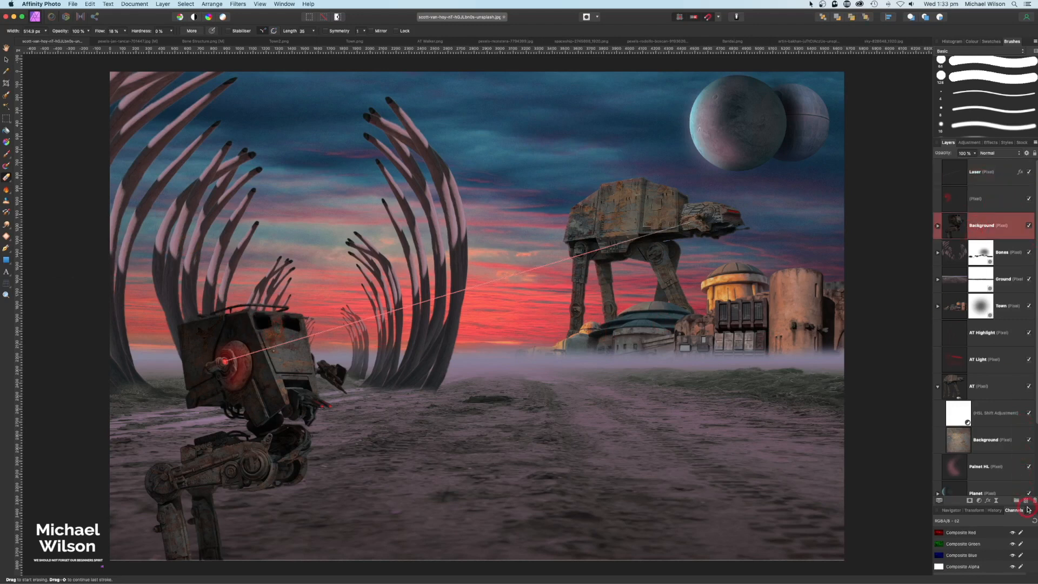
pyautogui.click(1027, 504)
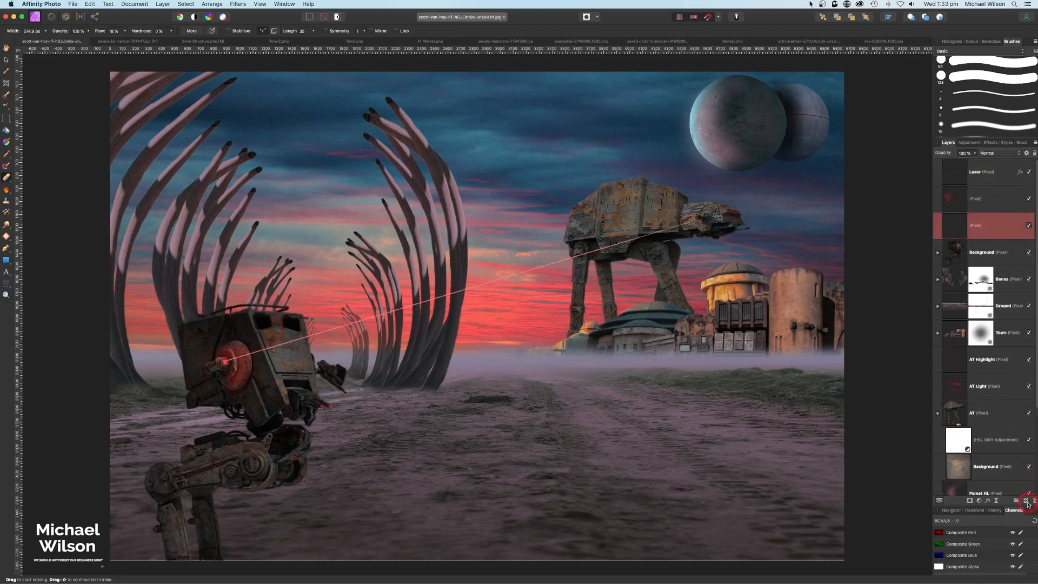
pyautogui.click(973, 44)
pyautogui.doubleClick(942, 54)
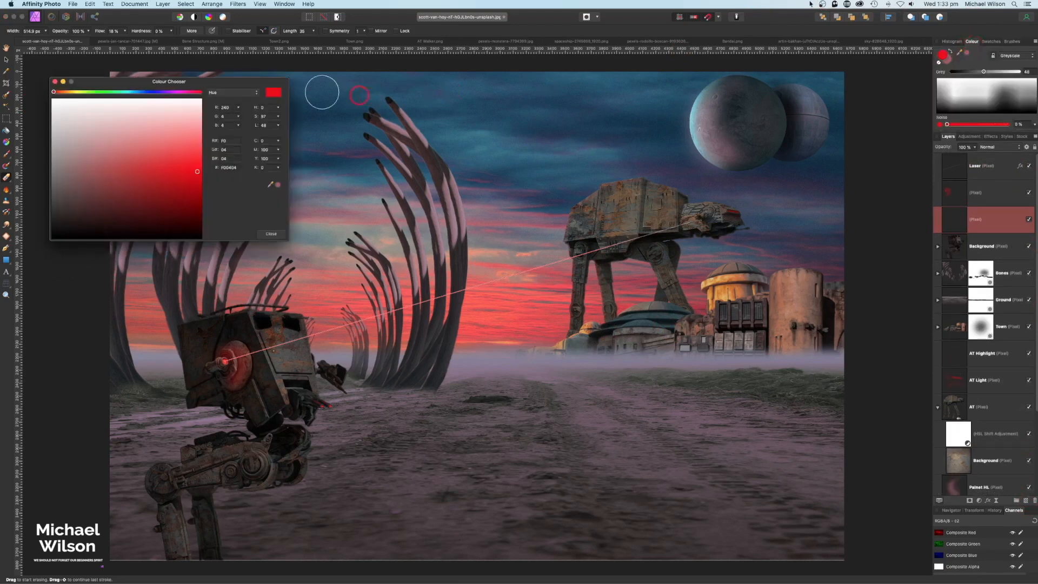
pyautogui.click(99, 93)
pyautogui.moveTo(190, 163); pyautogui.dragTo(193, 127)
pyautogui.click(195, 150)
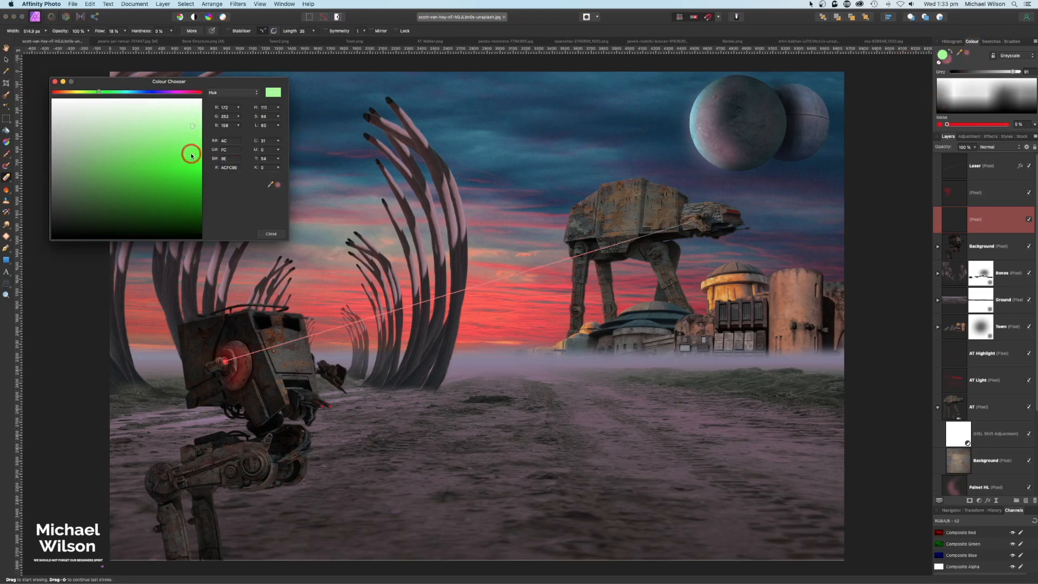
# Set the new layer's blend mode to Screen and ready a soft Basic paint brush at 25% flow.
pyautogui.click(992, 149)
pyautogui.click(988, 199)
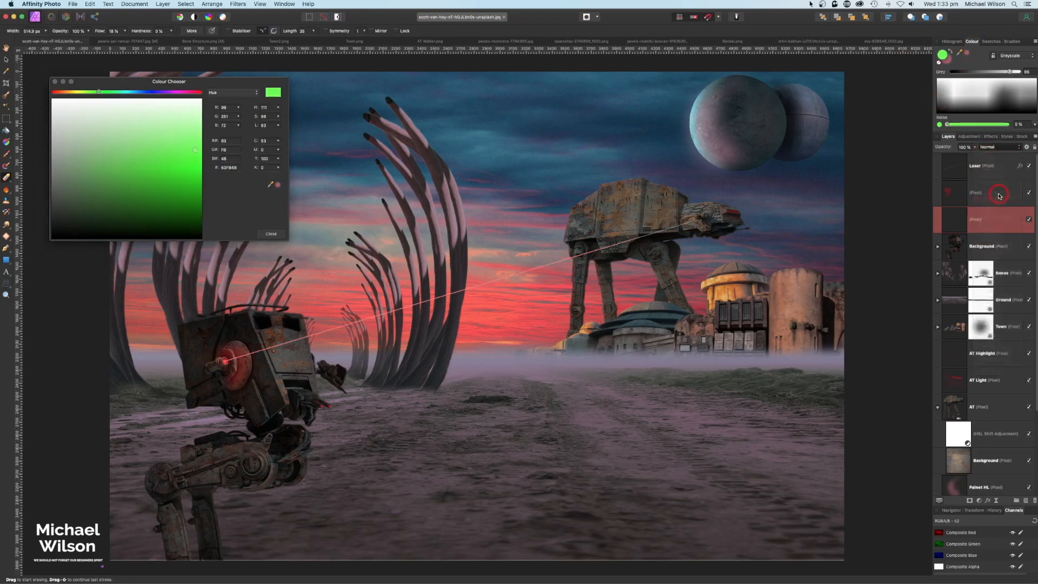
pyautogui.click(1013, 42)
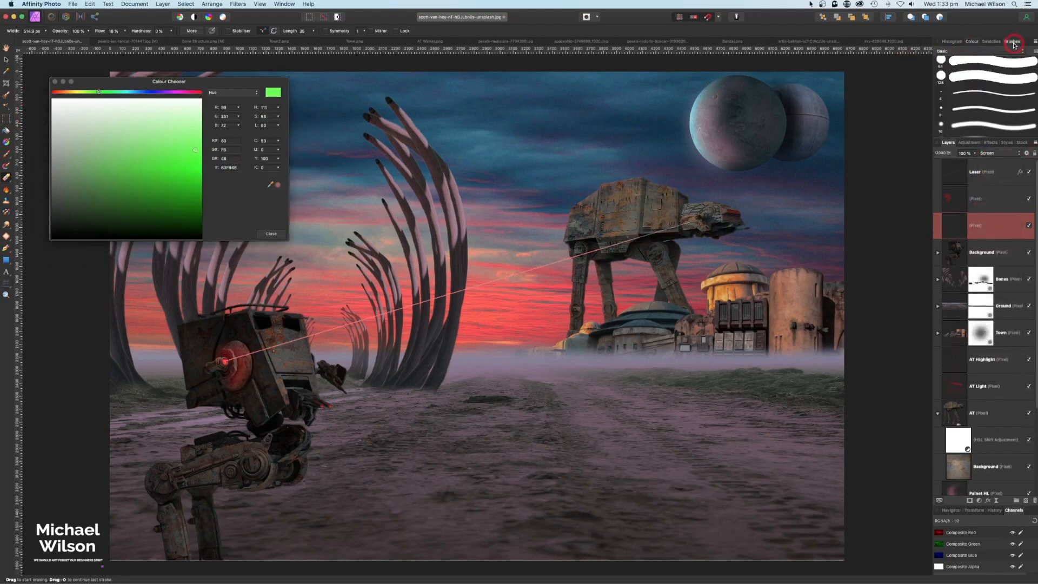
pyautogui.click(999, 100)
pyautogui.click(971, 42)
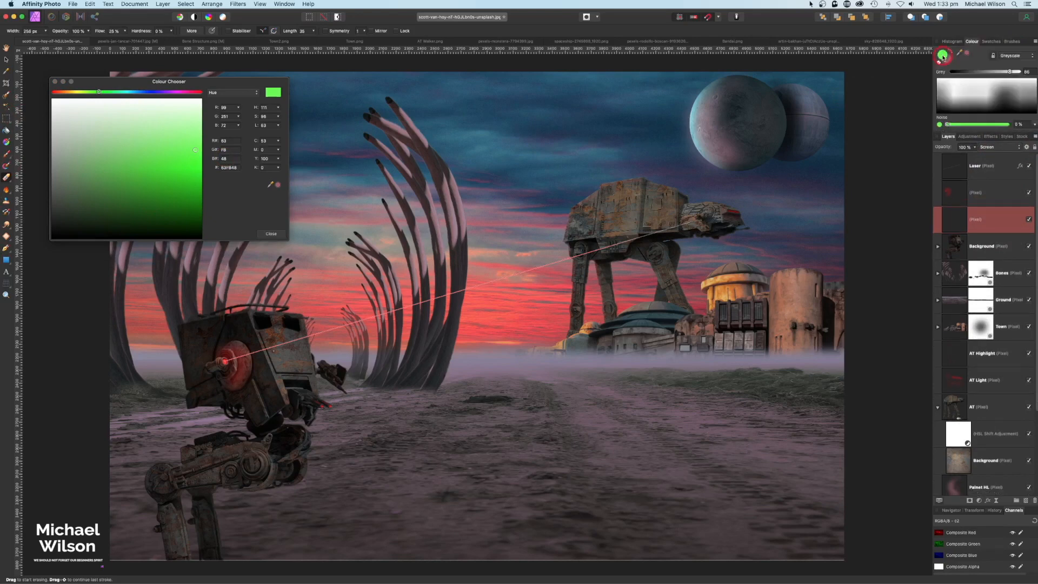
pyautogui.click(55, 83)
pyautogui.press('b')
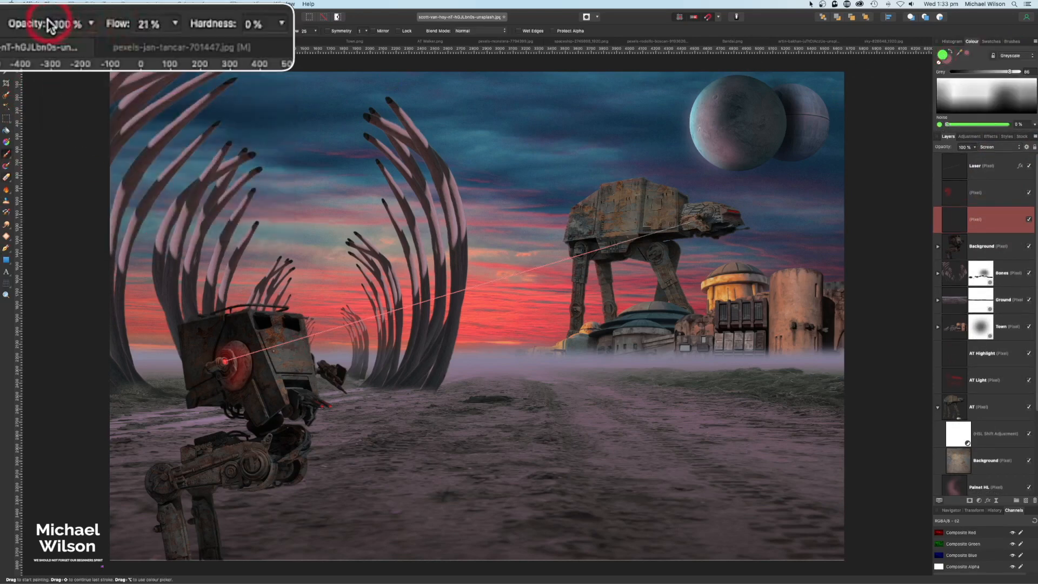
pyautogui.moveTo(49, 19); pyautogui.dragTo(51, 19)
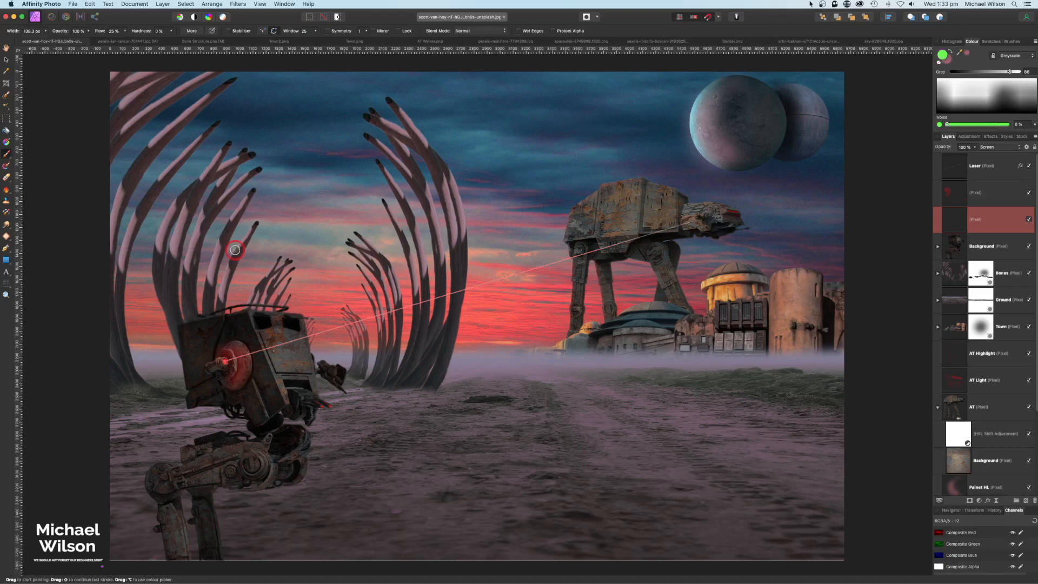
# Paint both cockpit windows of the two-legged walker bright green with a small soft brush.
pyautogui.press('super+equal')
pyautogui.press('super+equal')
pyautogui.moveTo(232, 251); pyautogui.dragTo(697, 232)
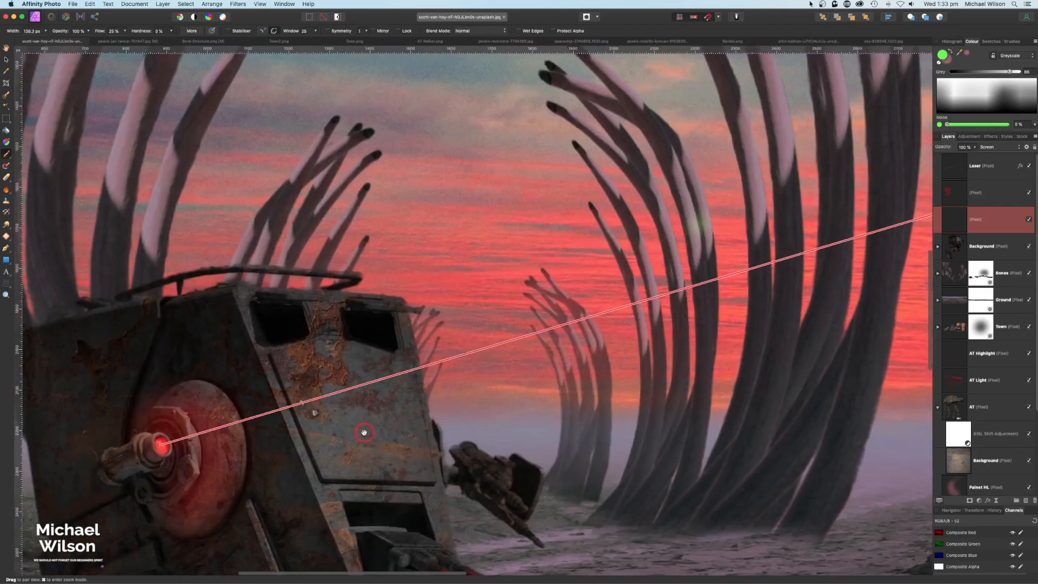
pyautogui.moveTo(363, 432); pyautogui.dragTo(403, 380)
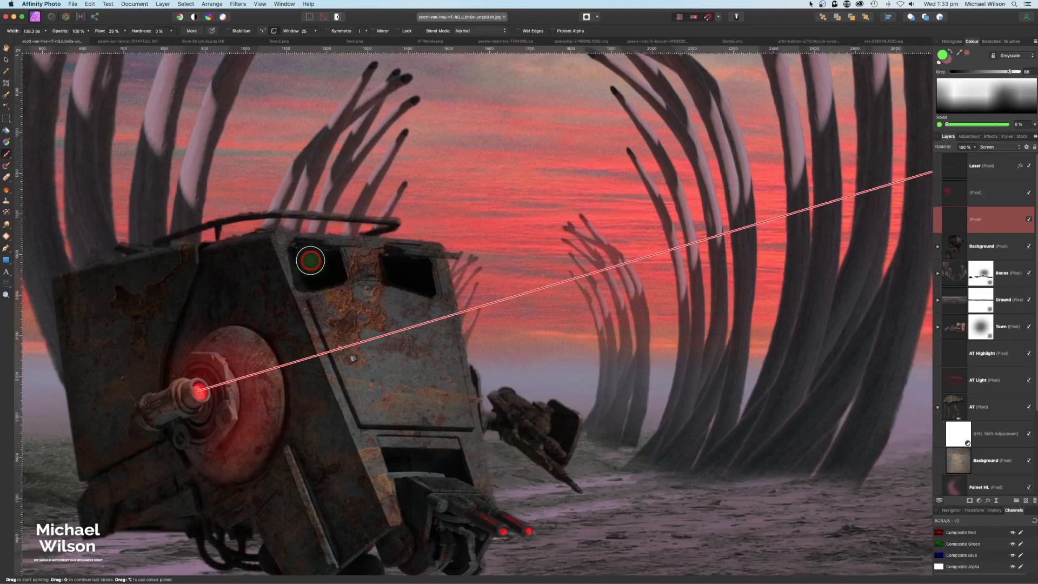
pyautogui.press('[')
pyautogui.press('[')
pyautogui.press('[')
pyautogui.press('[')
pyautogui.press('[')
pyautogui.press('[')
pyautogui.press('[')
pyautogui.press('[')
pyautogui.press('[')
pyautogui.press('[')
pyautogui.moveTo(297, 253)
pyautogui.mouseDown()
pyautogui.moveTo(307, 286)
pyautogui.moveTo(342, 273)
pyautogui.moveTo(336, 257)
pyautogui.moveTo(324, 276)
pyautogui.mouseUp()
pyautogui.moveTo(376, 267)
pyautogui.mouseDown()
pyautogui.moveTo(397, 283)
pyautogui.moveTo(428, 292)
pyautogui.moveTo(427, 266)
pyautogui.moveTo(394, 263)
pyautogui.moveTo(391, 273)
pyautogui.moveTo(427, 280)
pyautogui.moveTo(308, 263)
pyautogui.moveTo(304, 280)
pyautogui.moveTo(407, 262)
pyautogui.moveTo(393, 278)
pyautogui.mouseUp()
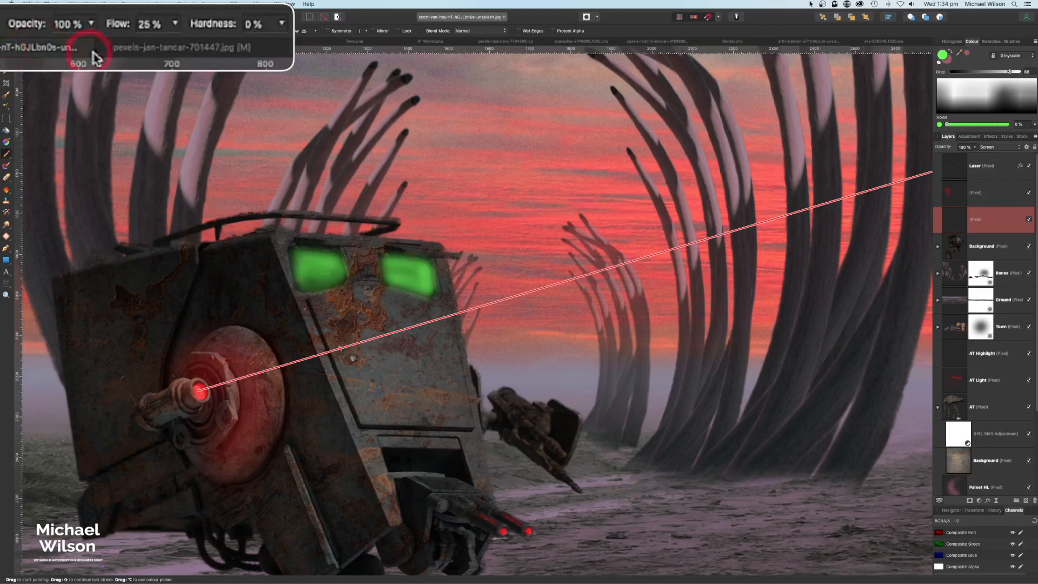
# Paint a faint green glow over the walker's head around the windows at 2% flow with a brush up to about 343 px wide.
pyautogui.moveTo(122, 31); pyautogui.dragTo(95, 27)
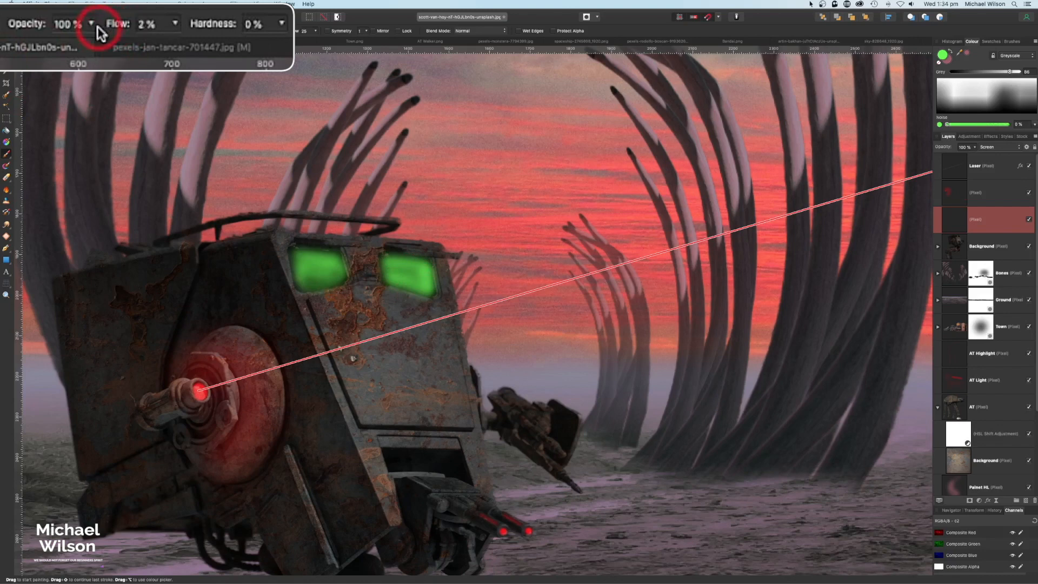
pyautogui.press(']')
pyautogui.press(']')
pyautogui.press(']')
pyautogui.press(']')
pyautogui.press(']')
pyautogui.press(']')
pyautogui.press(']')
pyautogui.press(']')
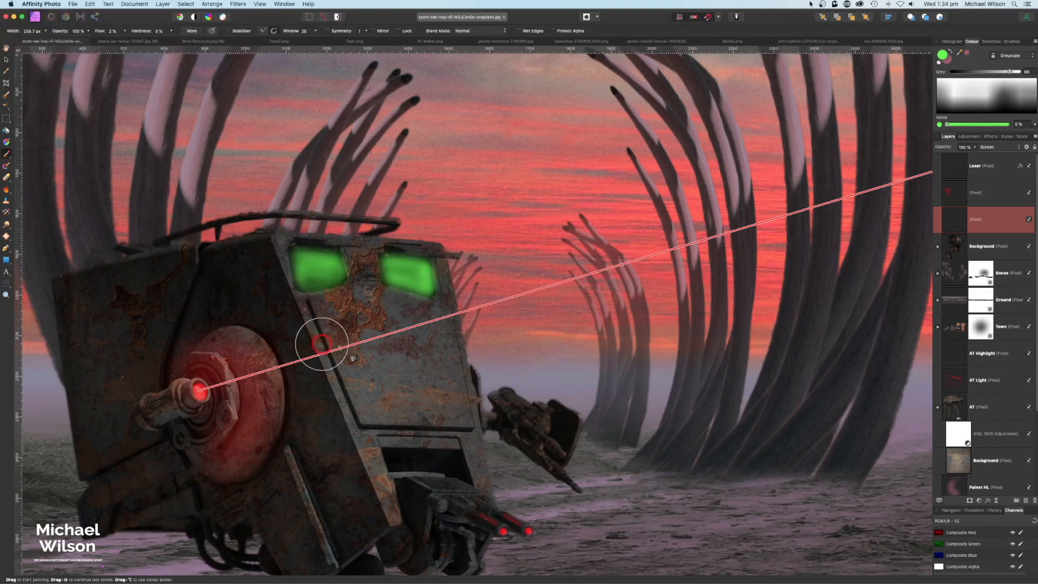
pyautogui.moveTo(341, 349)
pyautogui.mouseDown()
pyautogui.moveTo(393, 322)
pyautogui.moveTo(433, 377)
pyautogui.moveTo(394, 375)
pyautogui.moveTo(356, 340)
pyautogui.moveTo(339, 368)
pyautogui.mouseUp()
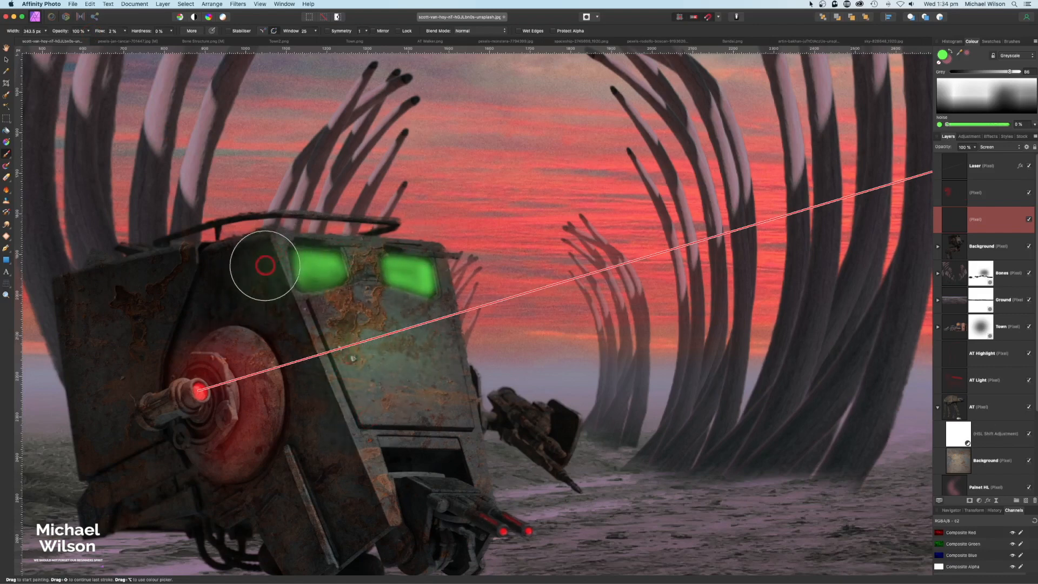
# Rename the green window light layer Eyes and the red glow layer Laser HL.
pyautogui.press('super+0')
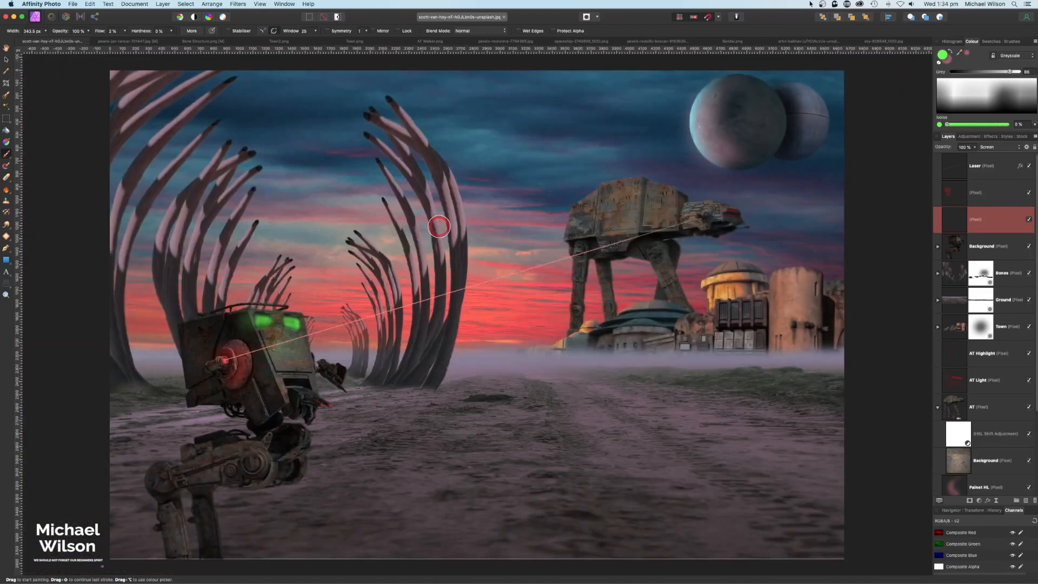
pyautogui.doubleClick(977, 221)
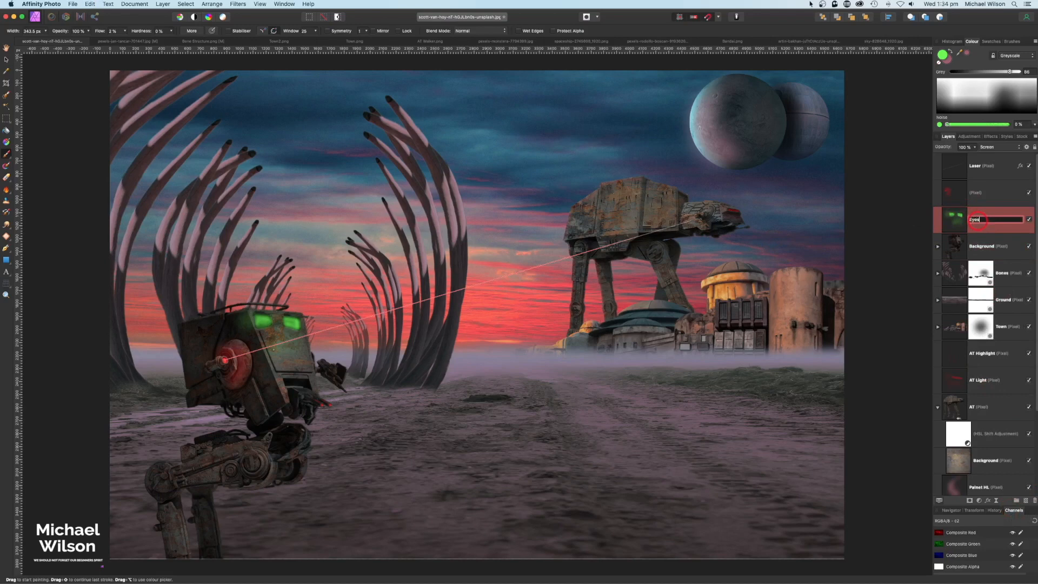
pyautogui.click(977, 195)
pyautogui.doubleClick(976, 194)
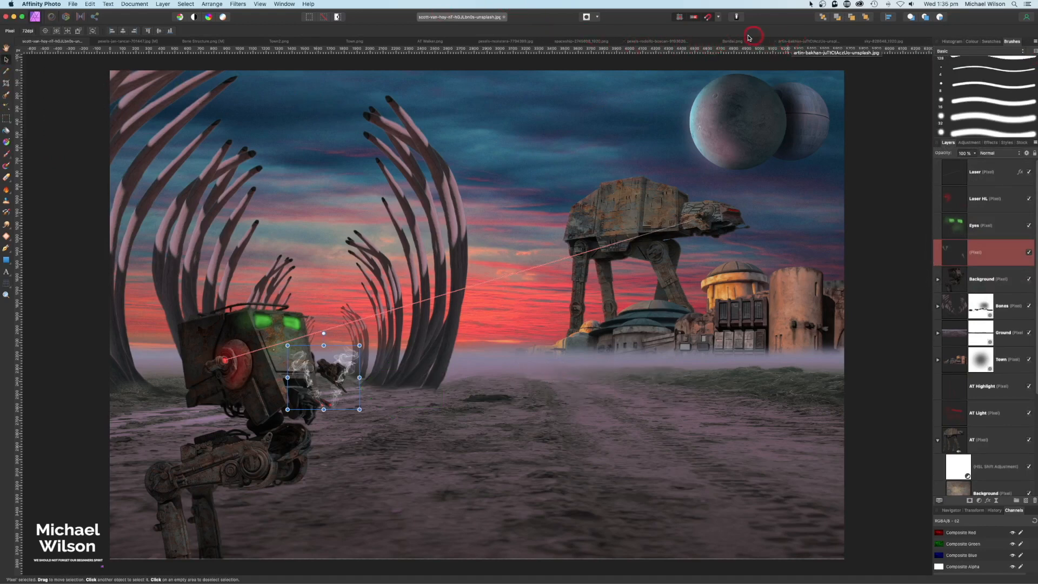
# Copy the brown dust cloud photo from its own document and paste it into the composite above the Laser layer.
pyautogui.click(796, 42)
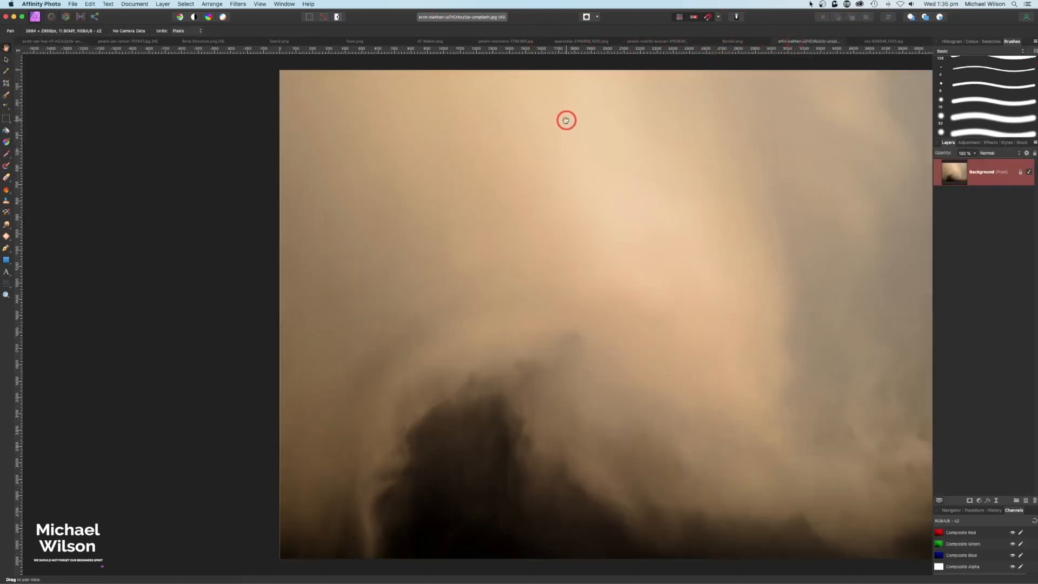
pyautogui.moveTo(586, 148); pyautogui.dragTo(466, 144)
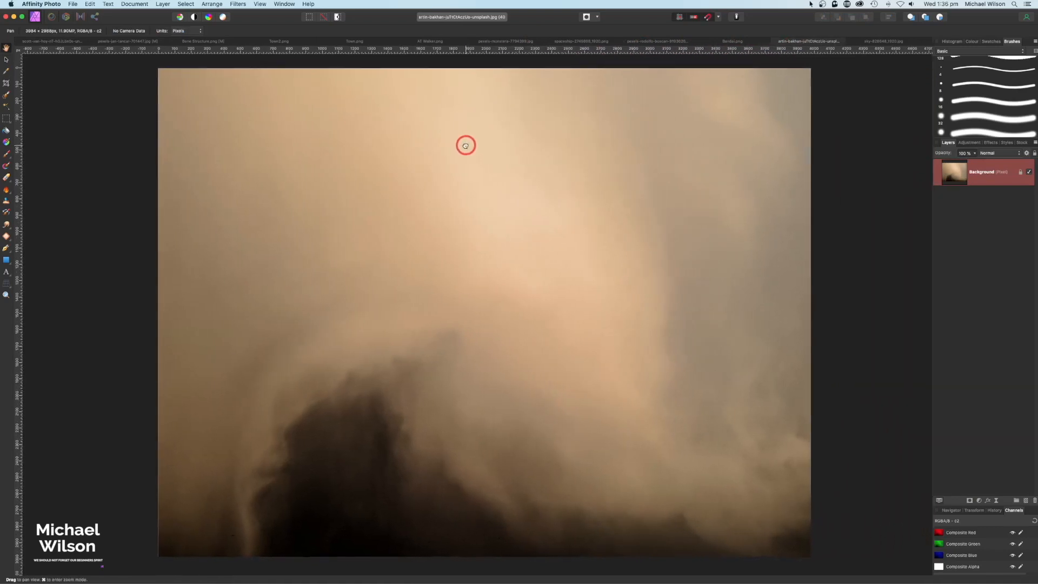
pyautogui.click(63, 43)
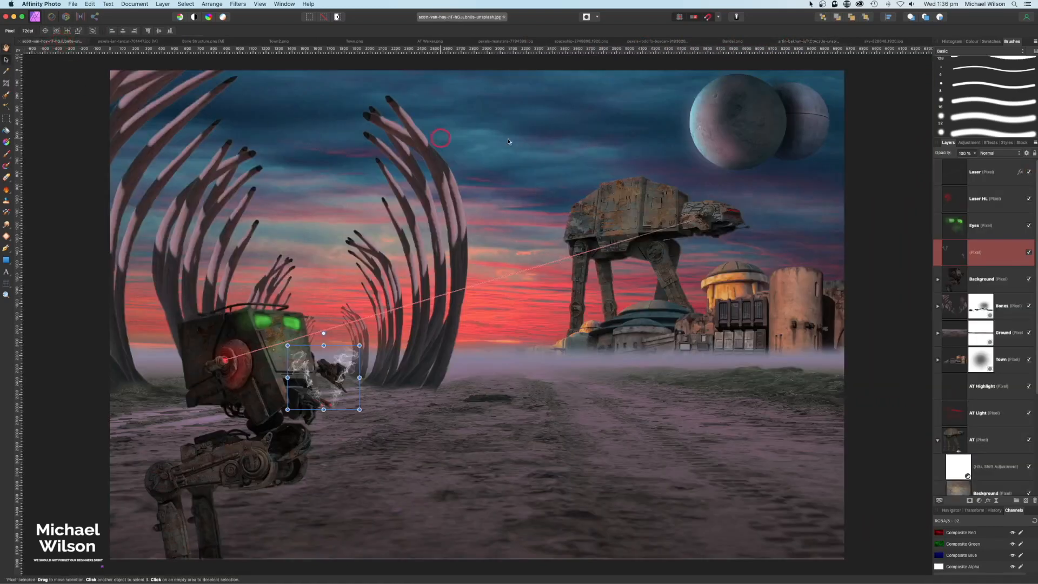
pyautogui.click(964, 172)
pyautogui.press('super+v')
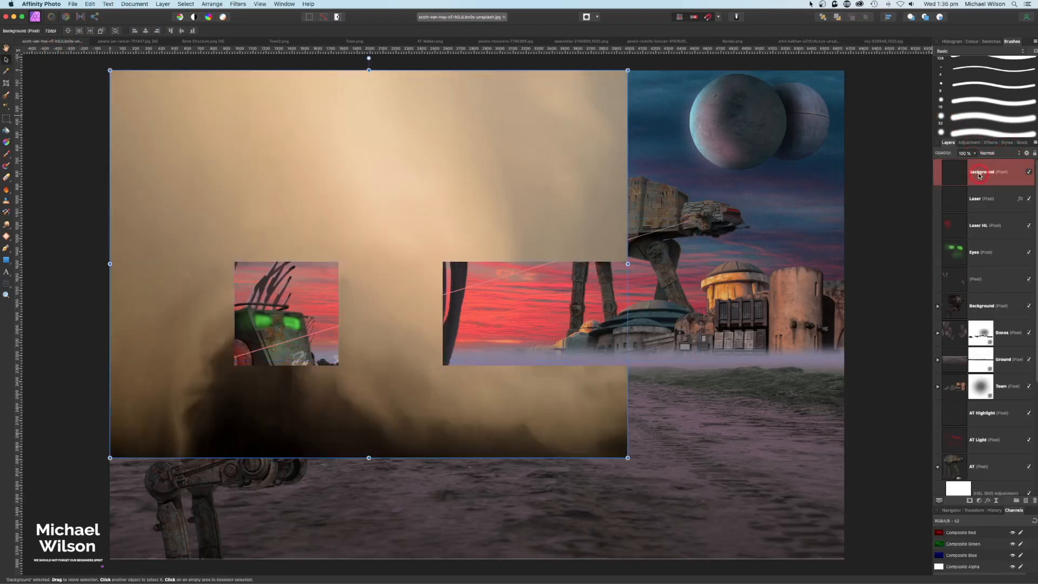
# Stretch the dust cloud layer over the whole canvas and add a mask to it.
pyautogui.moveTo(627, 457); pyautogui.dragTo(762, 558)
pyautogui.moveTo(761, 314); pyautogui.dragTo(844, 314)
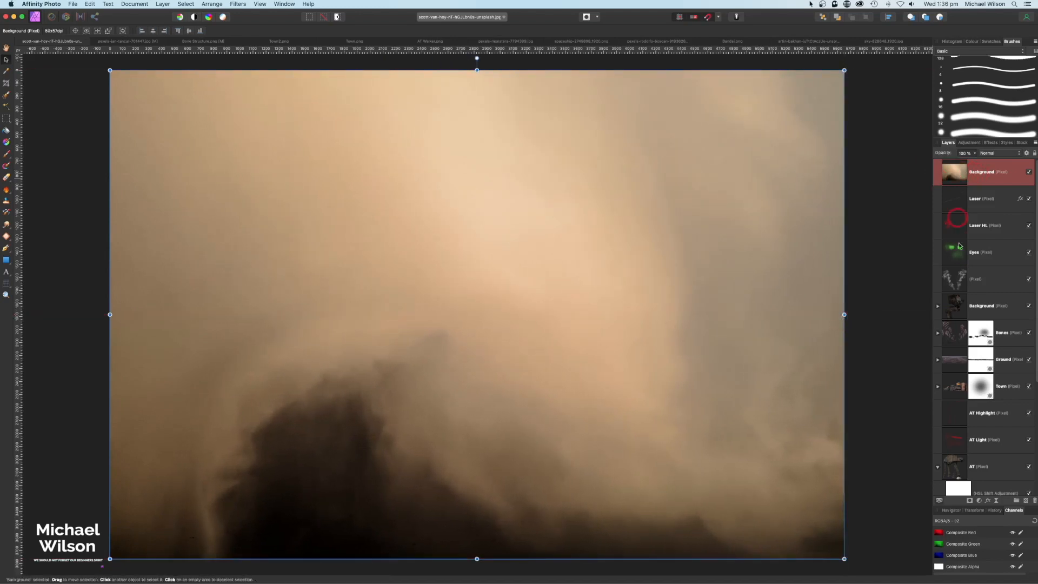
pyautogui.click(971, 500)
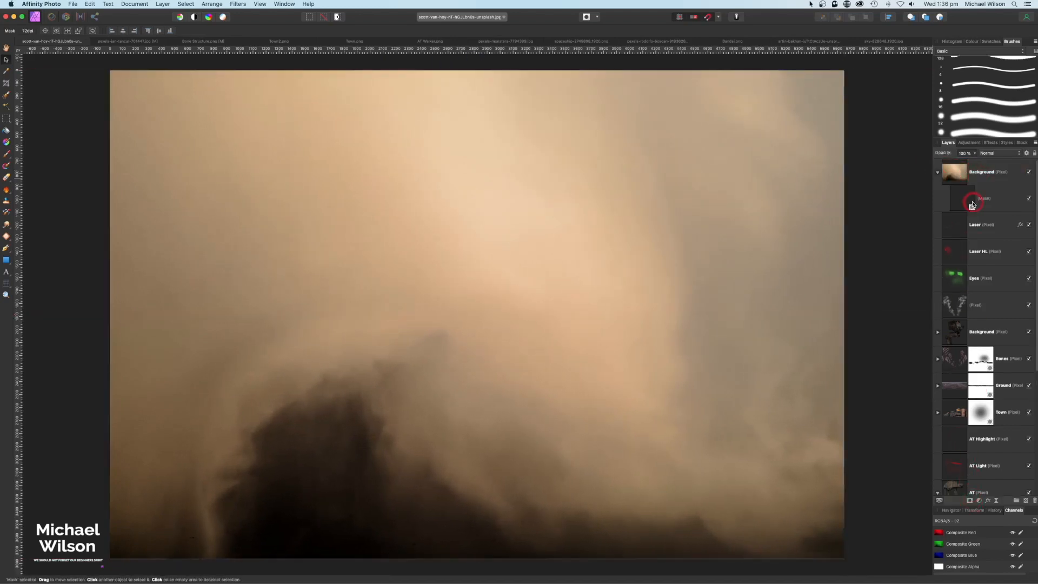
# Choose a large soft brush from the Basic set for the dust mask and set its flow to 20%.
pyautogui.click(22, 139)
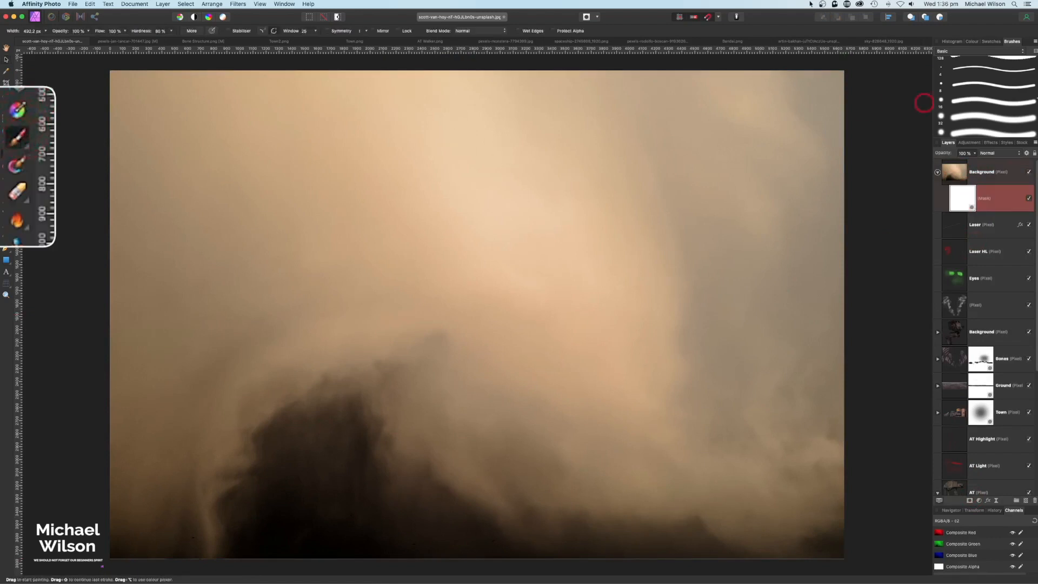
pyautogui.click(991, 52)
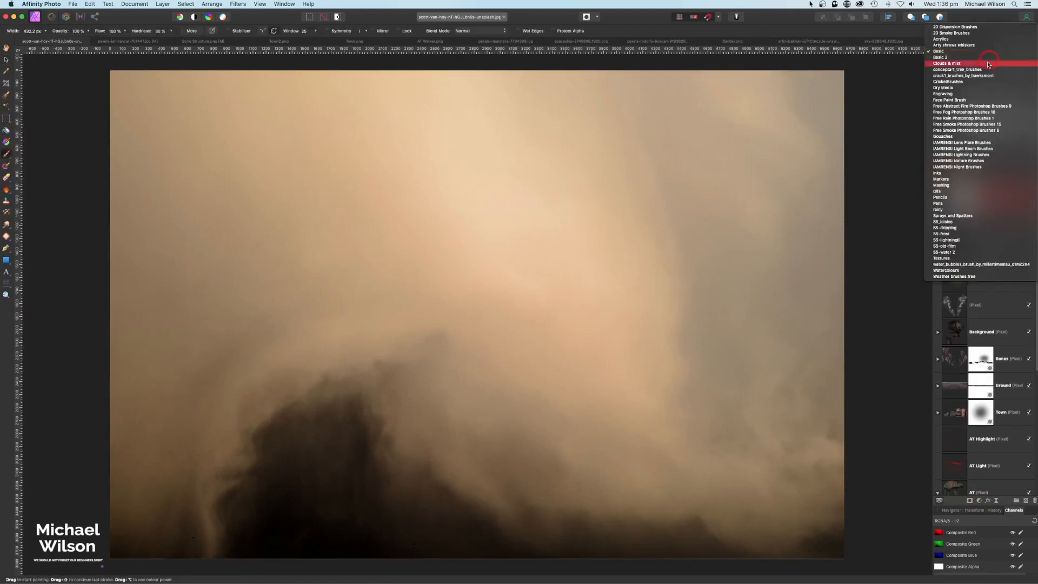
pyautogui.click(955, 54)
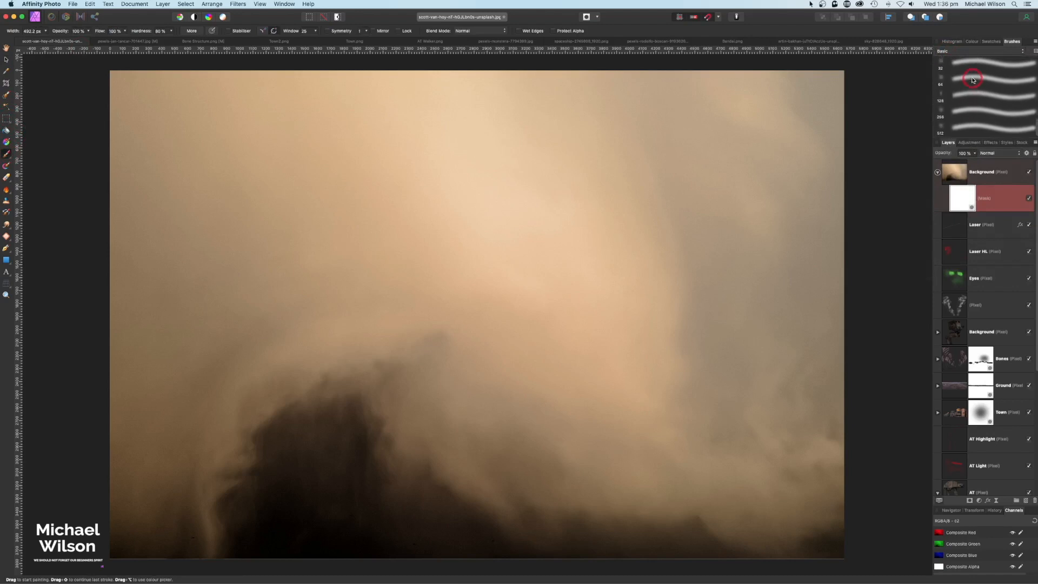
pyautogui.click(972, 112)
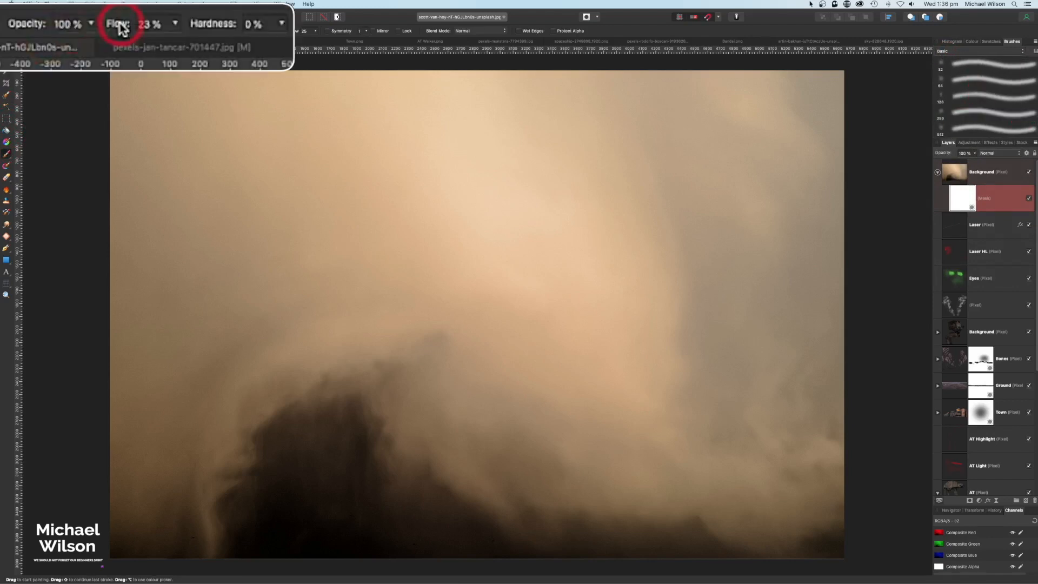
pyautogui.moveTo(122, 30); pyautogui.dragTo(120, 31)
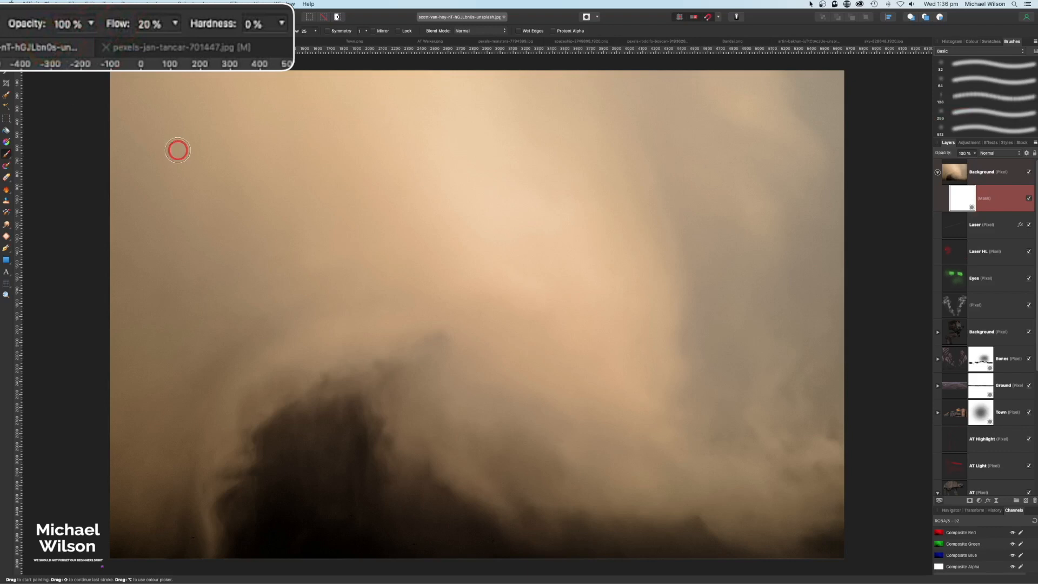
# Paint black on the dust layer's mask to reveal the bones, both walkers, the town and the planets.
pyautogui.click(971, 42)
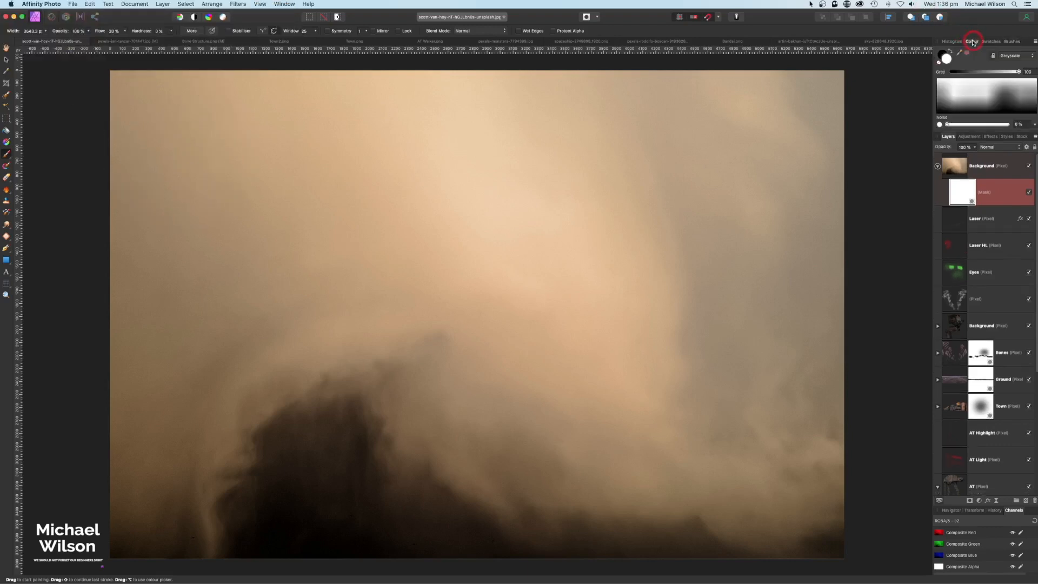
pyautogui.click(938, 55)
pyautogui.moveTo(350, 211)
pyautogui.mouseDown()
pyautogui.moveTo(187, 174)
pyautogui.moveTo(304, 197)
pyautogui.moveTo(347, 192)
pyautogui.moveTo(347, 292)
pyautogui.moveTo(294, 370)
pyautogui.moveTo(193, 430)
pyautogui.moveTo(419, 505)
pyautogui.moveTo(682, 276)
pyautogui.moveTo(751, 426)
pyautogui.moveTo(745, 152)
pyautogui.moveTo(196, 241)
pyautogui.moveTo(185, 348)
pyautogui.moveTo(151, 88)
pyautogui.mouseUp()
pyautogui.moveTo(655, 58)
pyautogui.mouseDown()
pyautogui.moveTo(635, 270)
pyautogui.moveTo(438, 449)
pyautogui.moveTo(204, 449)
pyautogui.moveTo(311, 489)
pyautogui.moveTo(749, 541)
pyautogui.moveTo(766, 480)
pyautogui.moveTo(505, 336)
pyautogui.moveTo(295, 492)
pyautogui.moveTo(166, 485)
pyautogui.moveTo(47, 437)
pyautogui.moveTo(71, 164)
pyautogui.moveTo(137, 192)
pyautogui.moveTo(40, 346)
pyautogui.moveTo(250, 495)
pyautogui.moveTo(346, 539)
pyautogui.moveTo(281, 498)
pyautogui.moveTo(366, 487)
pyautogui.moveTo(366, 565)
pyautogui.mouseUp()
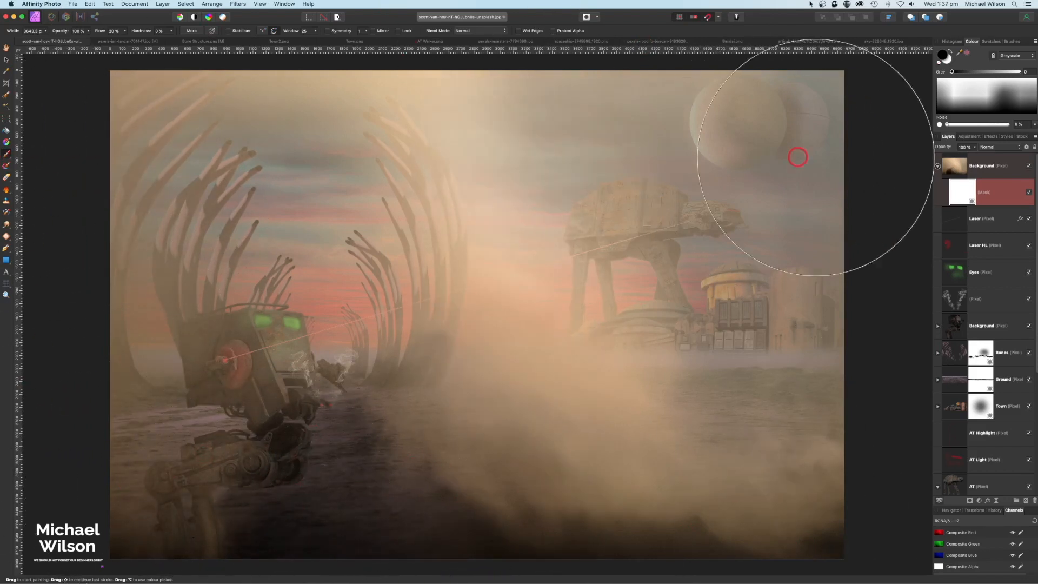
# Paste a second copy of the dust cloud above the masked one and flip it horizontally.
pyautogui.moveTo(961, 190); pyautogui.dragTo(950, 170)
pyautogui.click(951, 169)
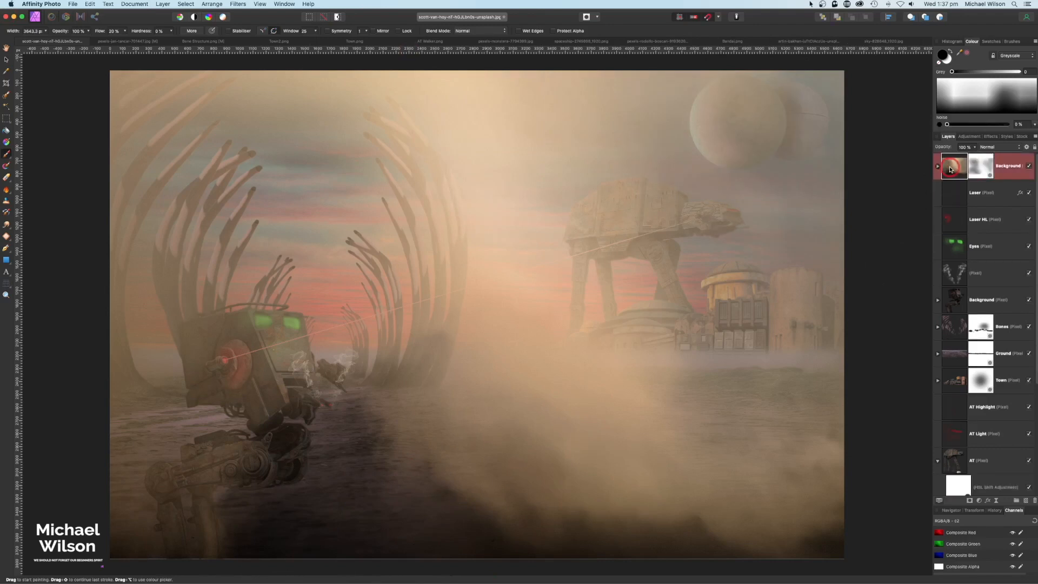
pyautogui.press('super+v')
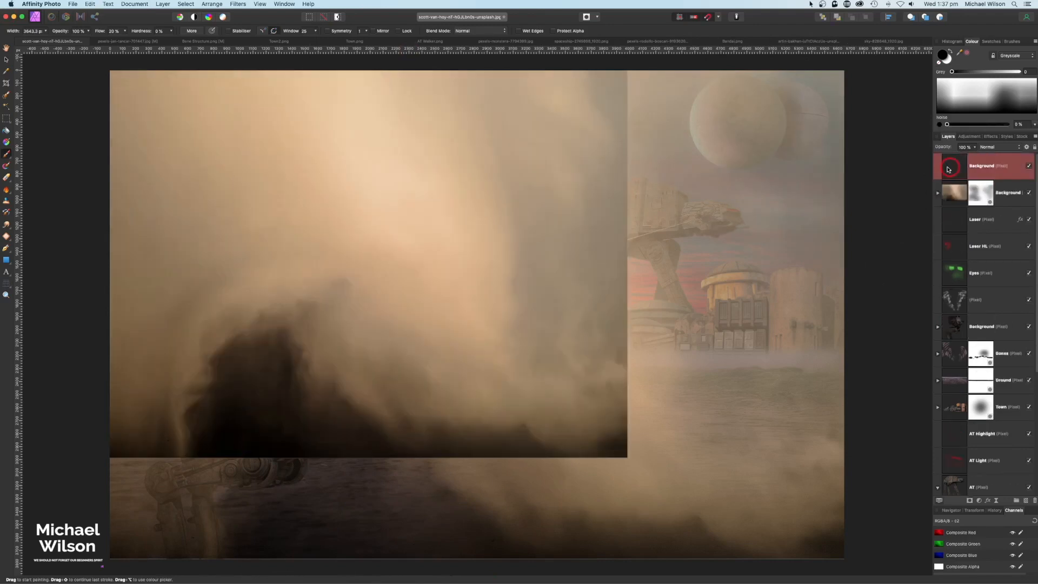
pyautogui.click(212, 4)
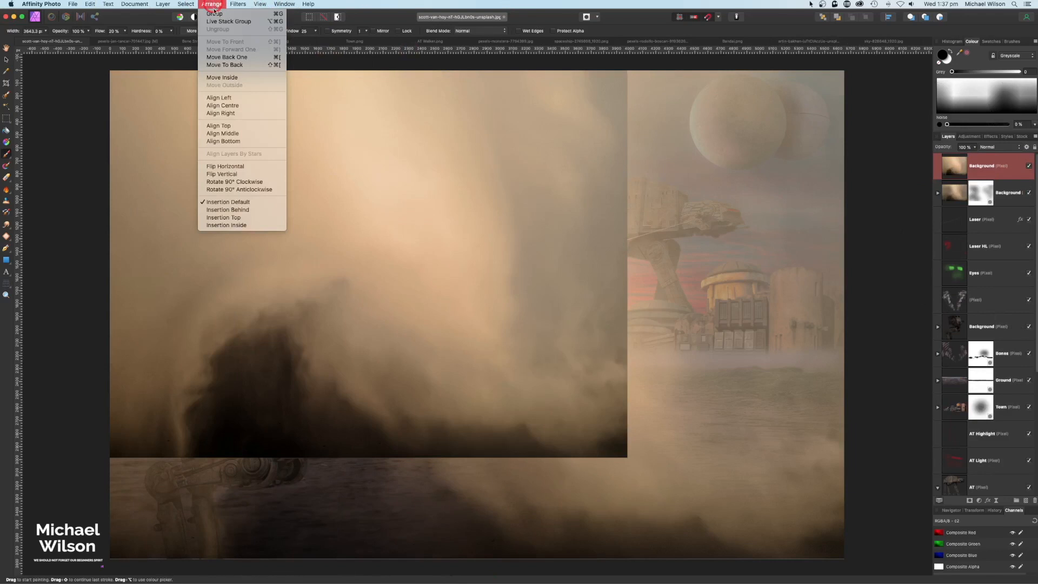
pyautogui.click(235, 165)
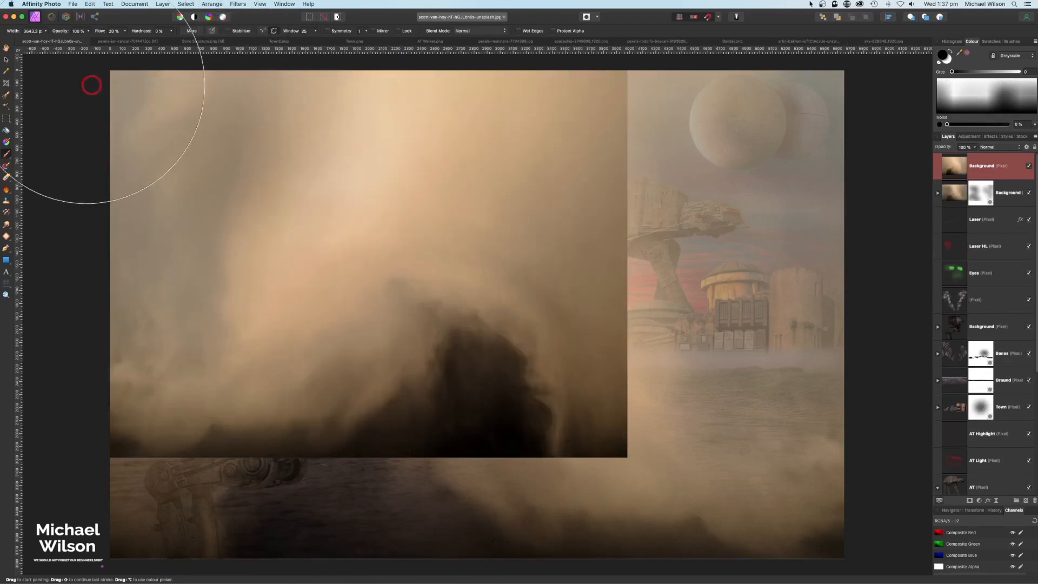
# Stretch the flipped dust copy over the whole canvas and lower its opacity to 63%.
pyautogui.press('v')
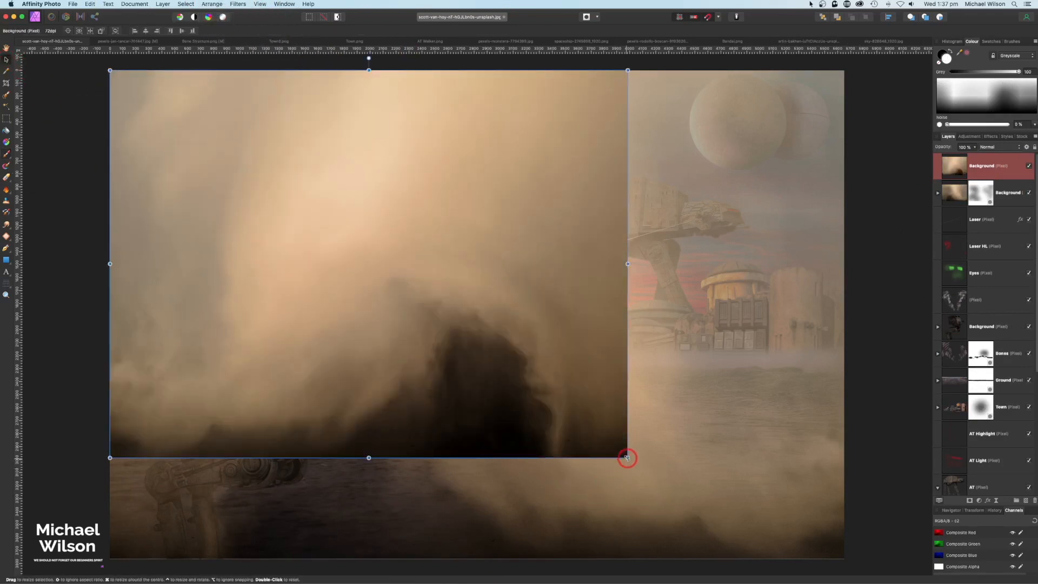
pyautogui.moveTo(627, 458); pyautogui.dragTo(783, 539)
pyautogui.moveTo(762, 314); pyautogui.dragTo(845, 313)
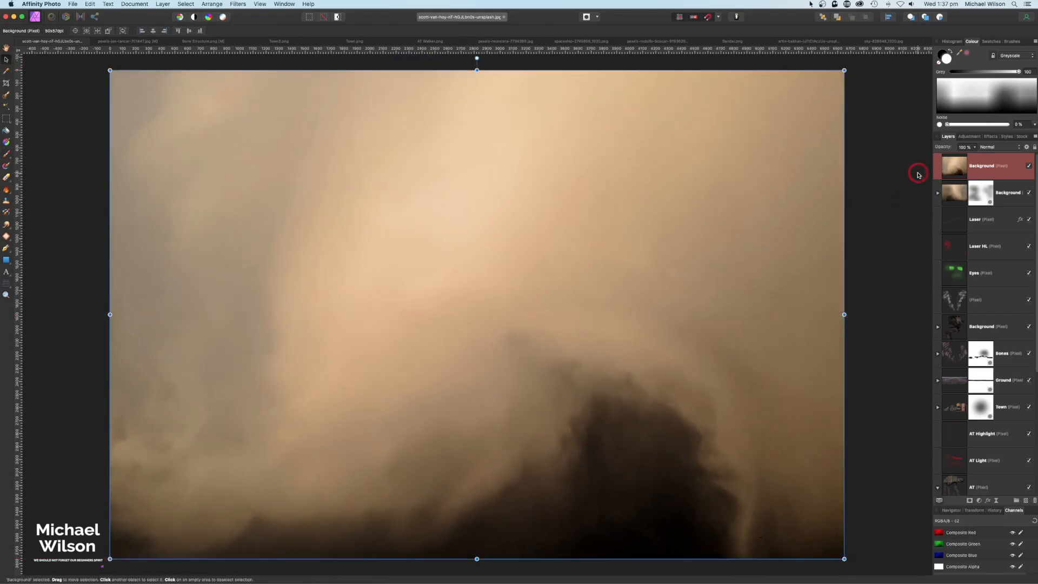
pyautogui.click(975, 149)
pyautogui.moveTo(975, 156); pyautogui.dragTo(951, 158)
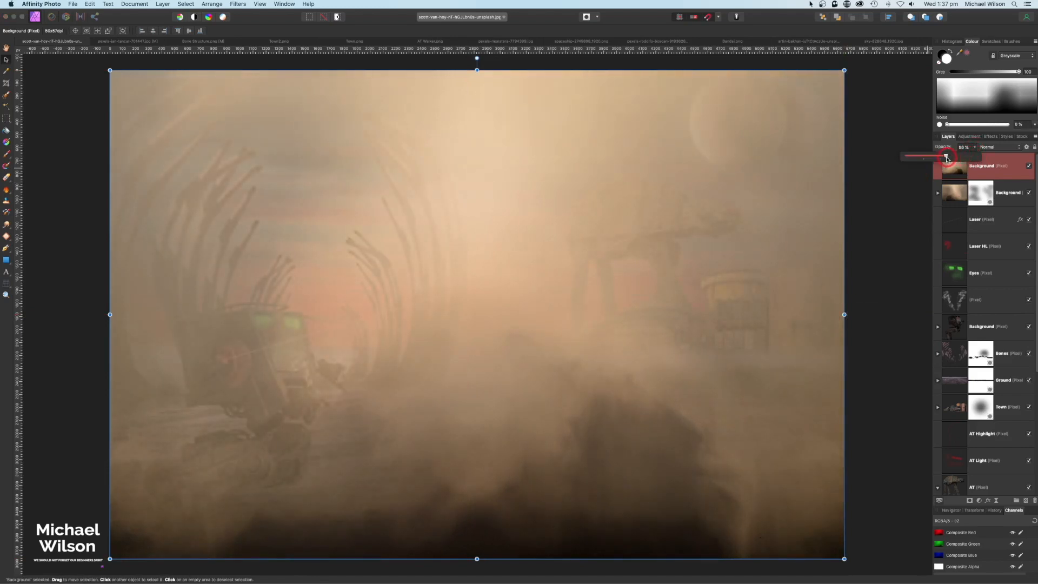
# Shift the flipped dust to the right, stretch its edges back to the left and bottom canvas borders, and set its opacity to 60%.
pyautogui.moveTo(568, 309); pyautogui.dragTo(695, 267)
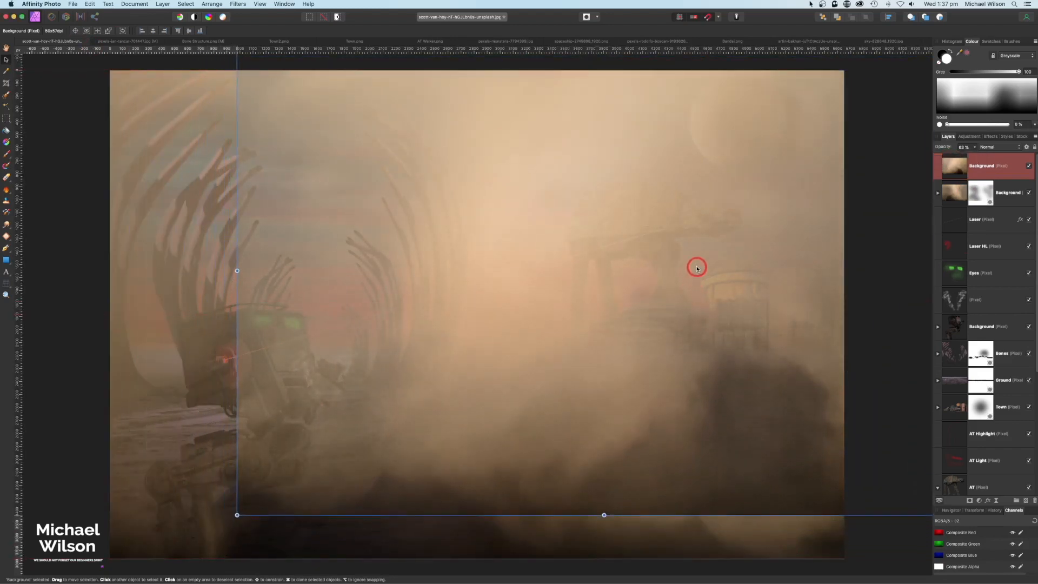
pyautogui.moveTo(604, 514); pyautogui.dragTo(604, 558)
pyautogui.moveTo(236, 285); pyautogui.dragTo(109, 284)
pyautogui.moveTo(528, 541); pyautogui.dragTo(528, 547)
pyautogui.click(973, 151)
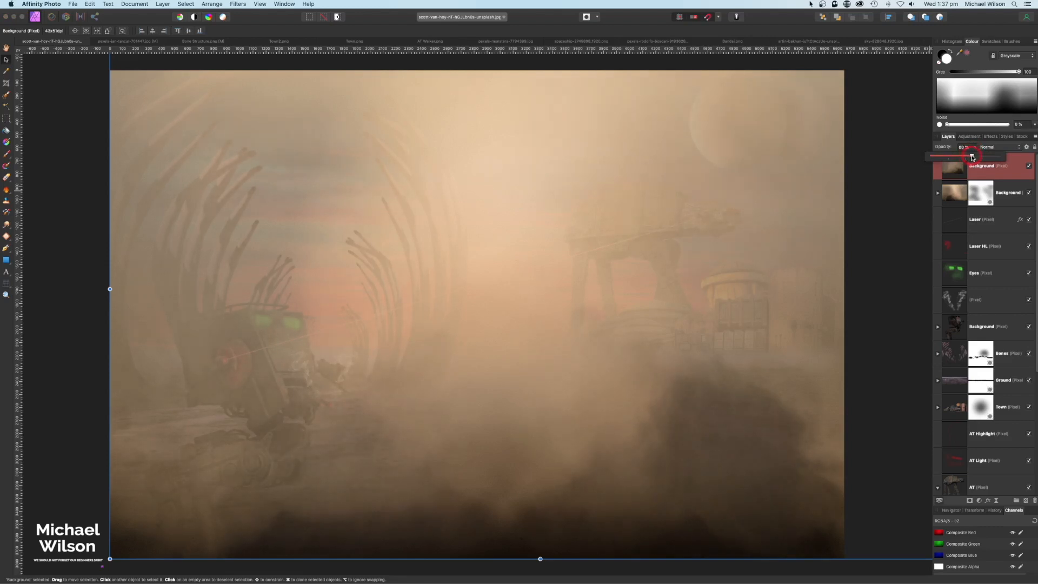
pyautogui.click(947, 169)
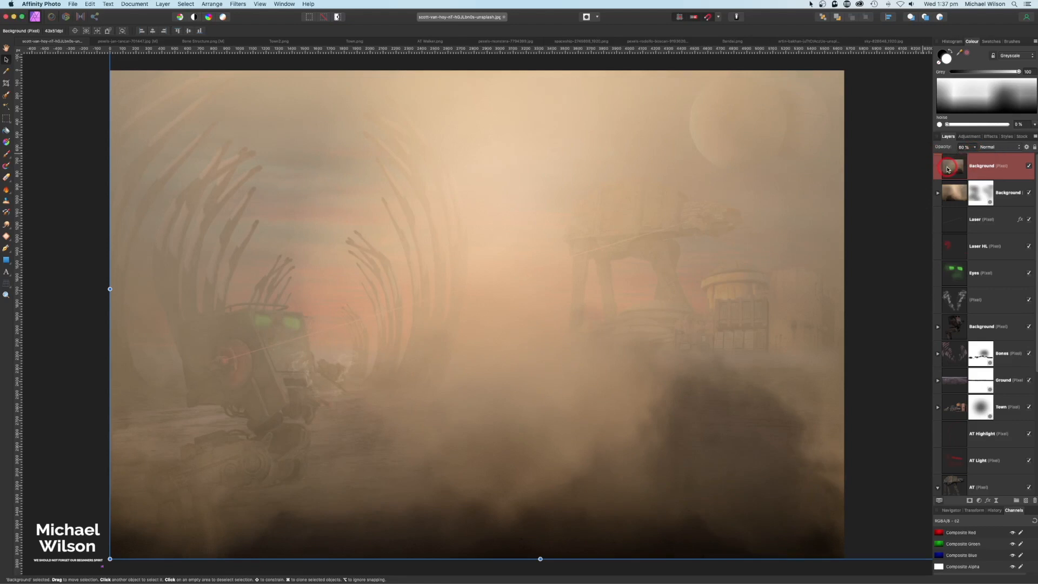
# Paint black on the first dust layer's mask over both walkers, the bones, the town and the planet, reducing the brush size.
pyautogui.click(941, 193)
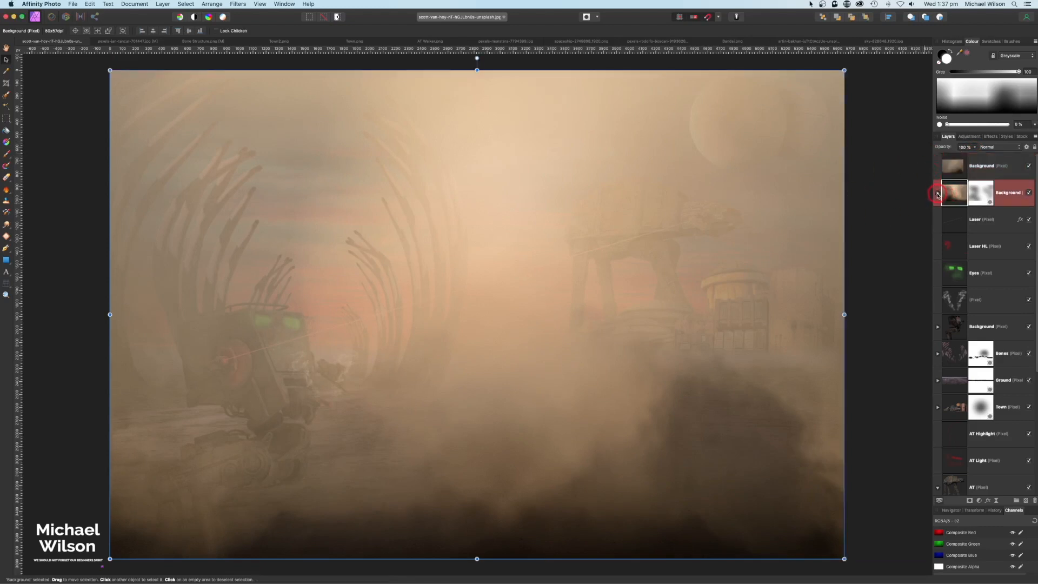
pyautogui.click(937, 195)
pyautogui.click(964, 218)
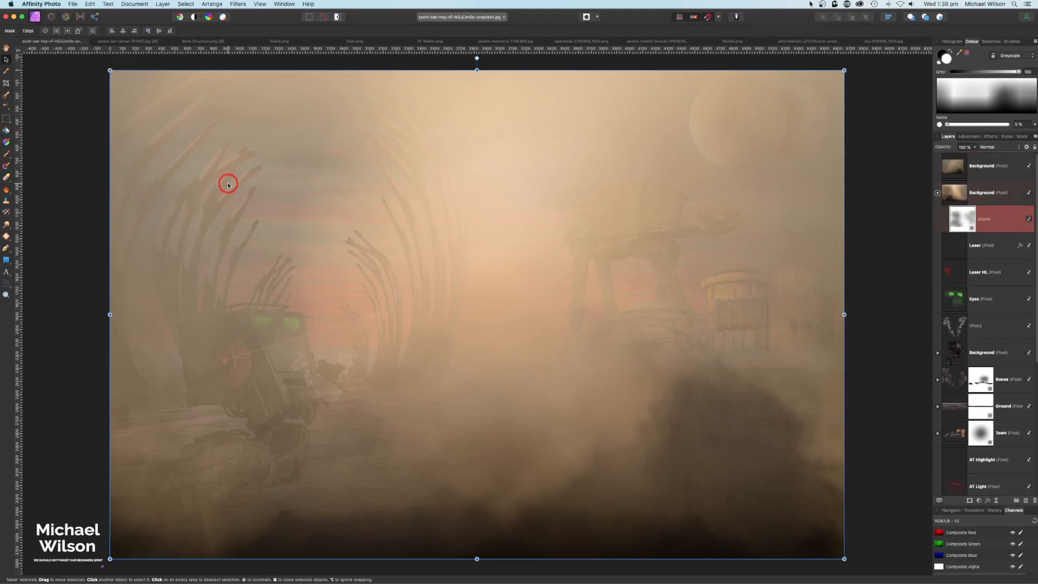
pyautogui.press('b')
pyautogui.press('x')
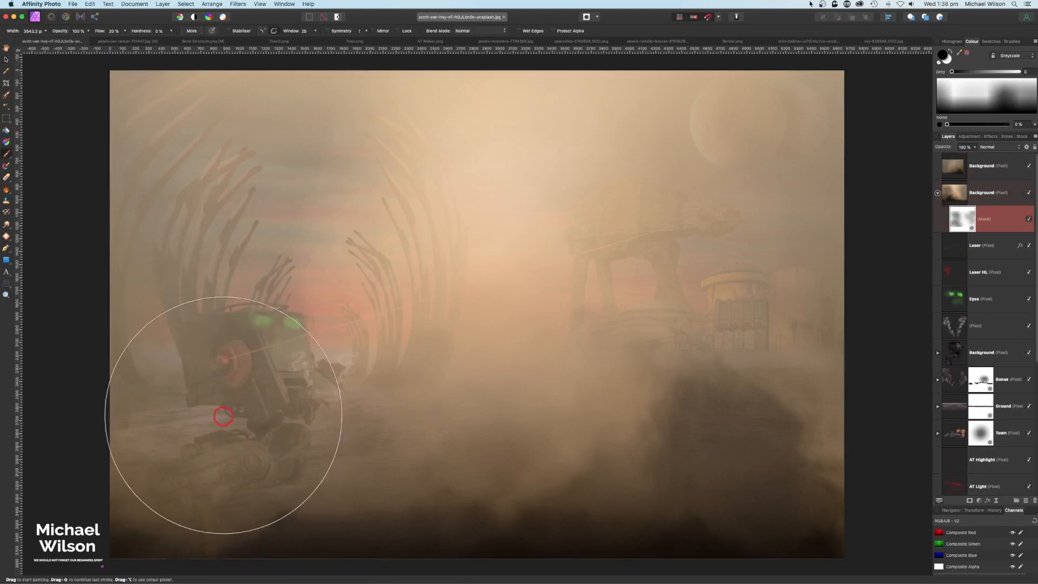
pyautogui.moveTo(212, 332)
pyautogui.mouseDown()
pyautogui.moveTo(222, 284)
pyautogui.moveTo(262, 250)
pyautogui.moveTo(360, 258)
pyautogui.moveTo(361, 292)
pyautogui.mouseUp()
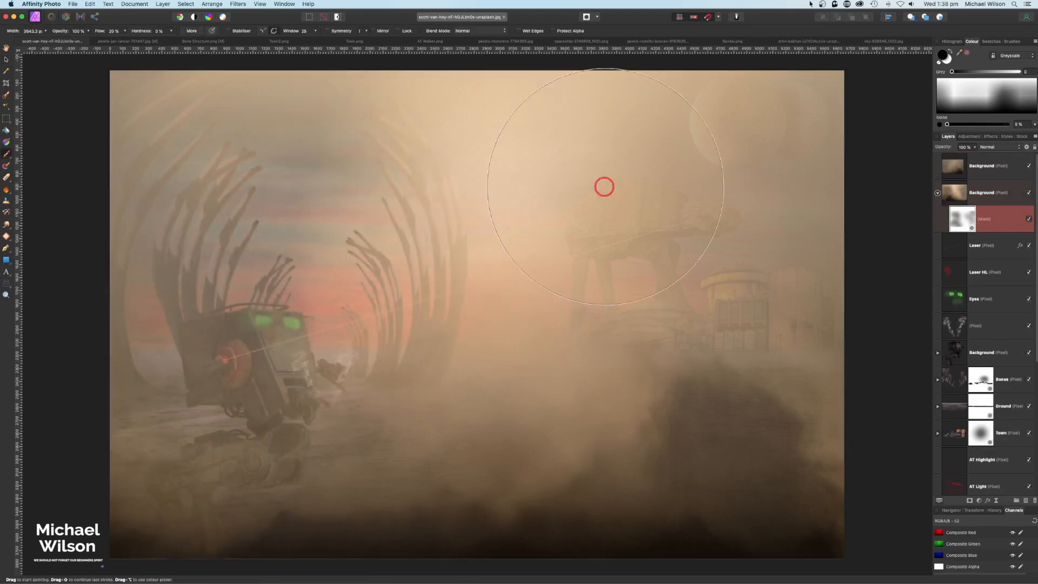
pyautogui.moveTo(664, 191); pyautogui.dragTo(703, 141)
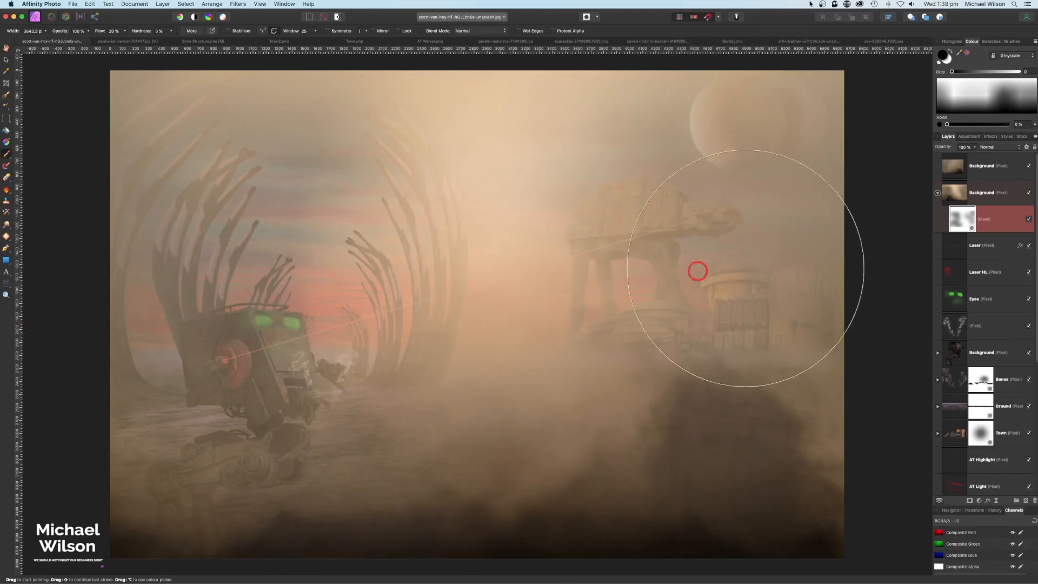
pyautogui.click(937, 193)
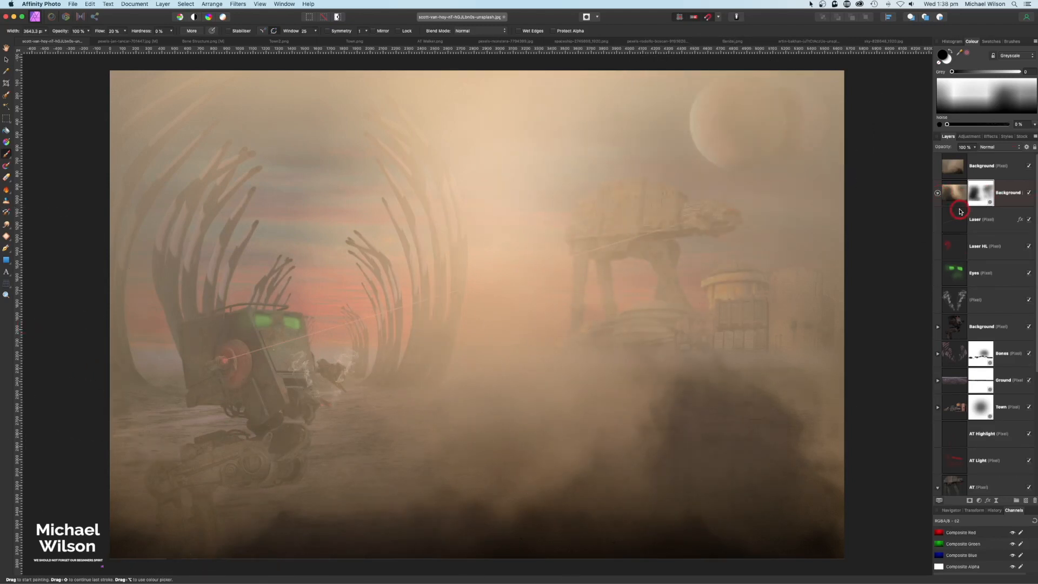
pyautogui.press('[')
pyautogui.press('[')
pyautogui.press('[')
pyautogui.press('[')
pyautogui.press('[')
pyautogui.press('[')
pyautogui.press('[')
pyautogui.press('[')
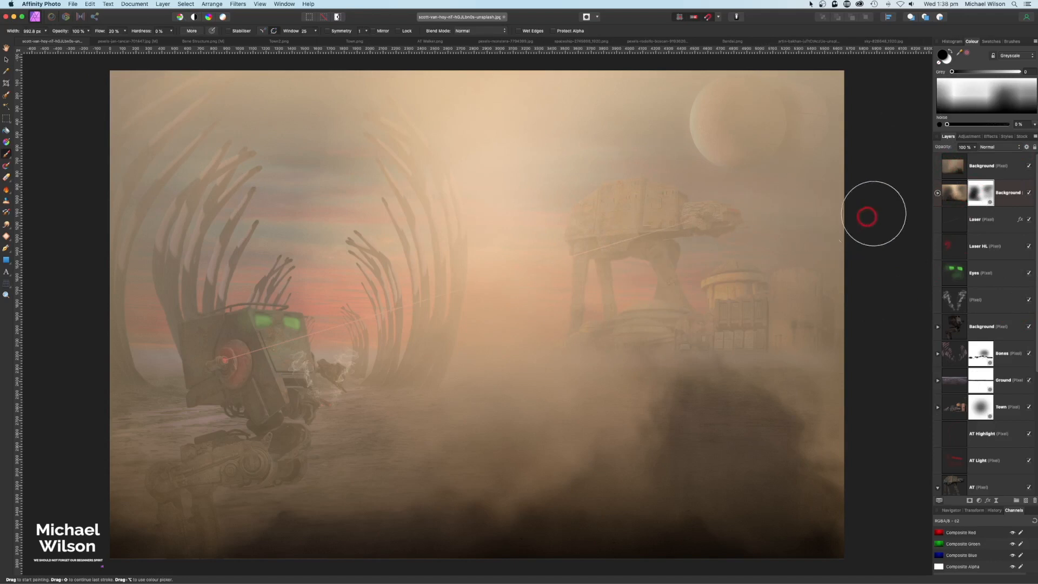
# Select all layers from the top dust copy down to the bottom Background and merge the visible image into a new top layer.
pyautogui.click(956, 166)
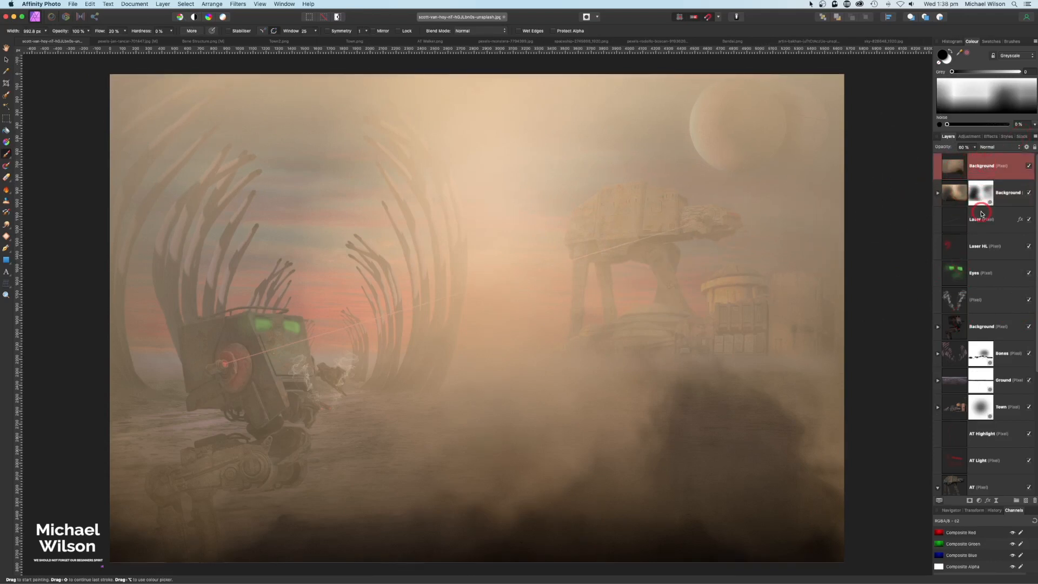
pyautogui.scroll(-6, 981, 324)
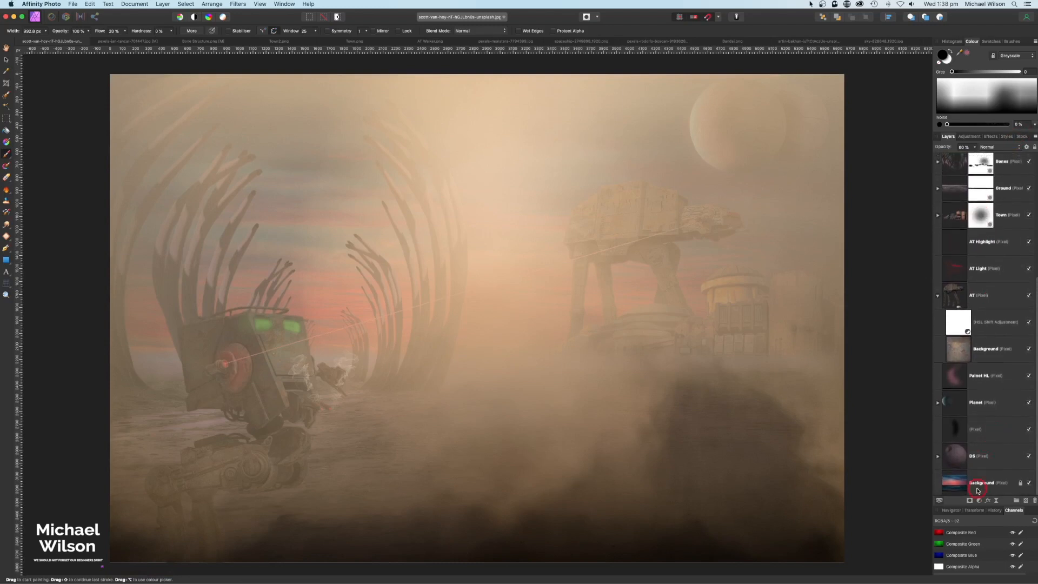
pyautogui.keyDown('shift'); pyautogui.click(977, 490); pyautogui.keyUp('shift')
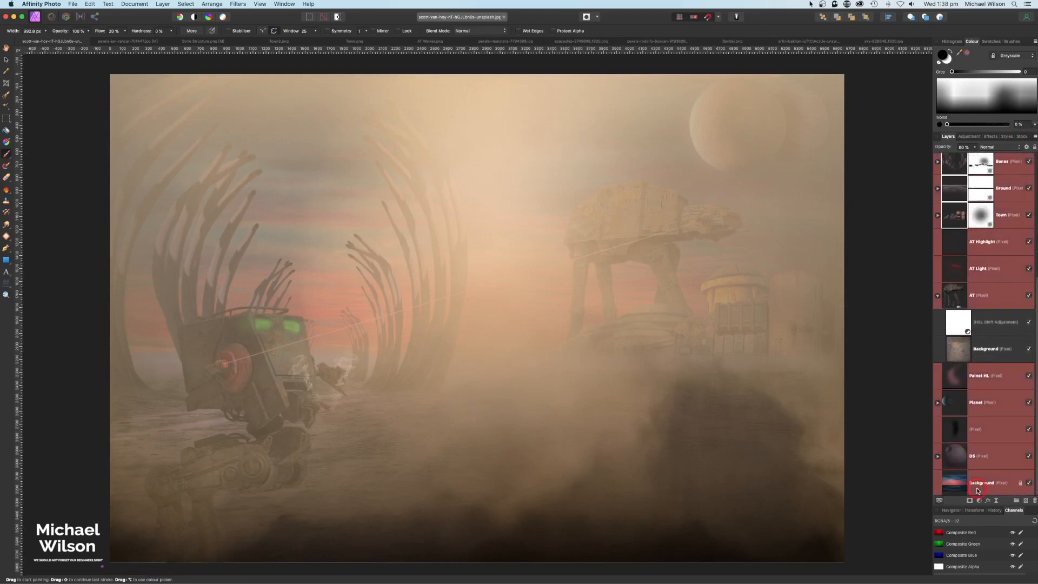
pyautogui.click(163, 4)
pyautogui.click(181, 244)
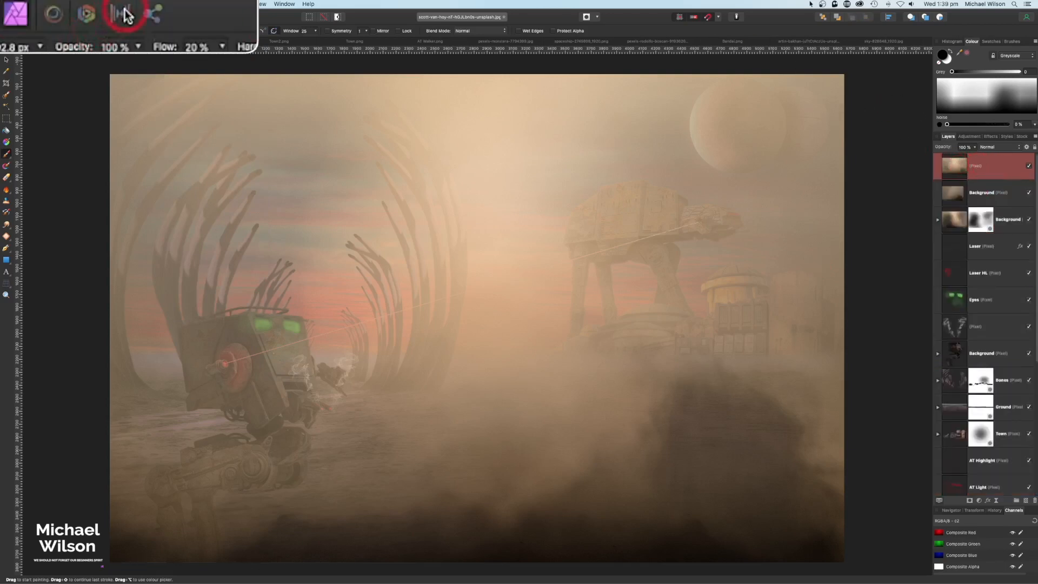
# Tone map the merged layer with the Dramatic preset, tone compression at 15% and exposure at -1.042.
pyautogui.click(82, 17)
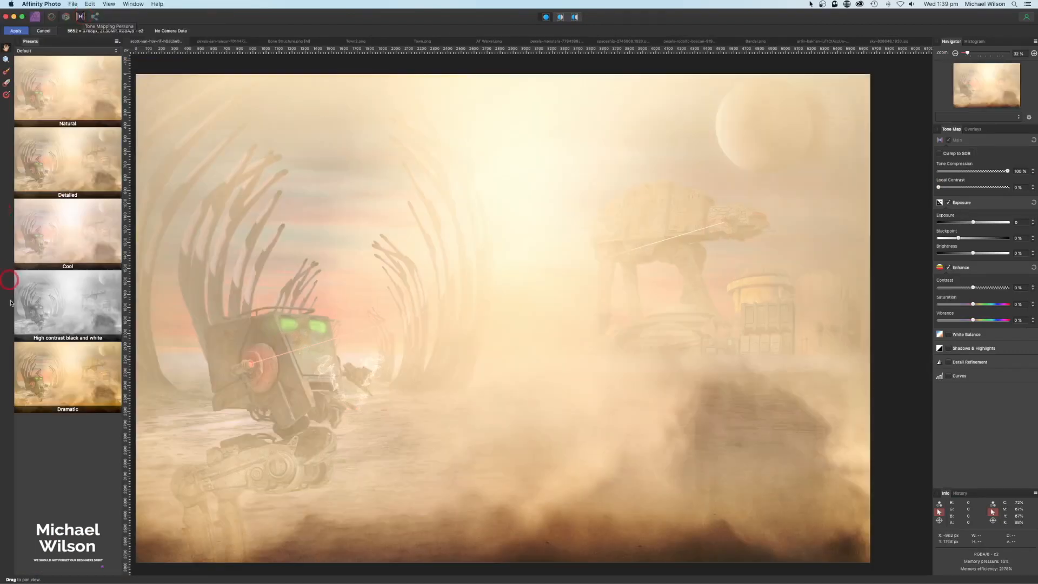
pyautogui.click(66, 392)
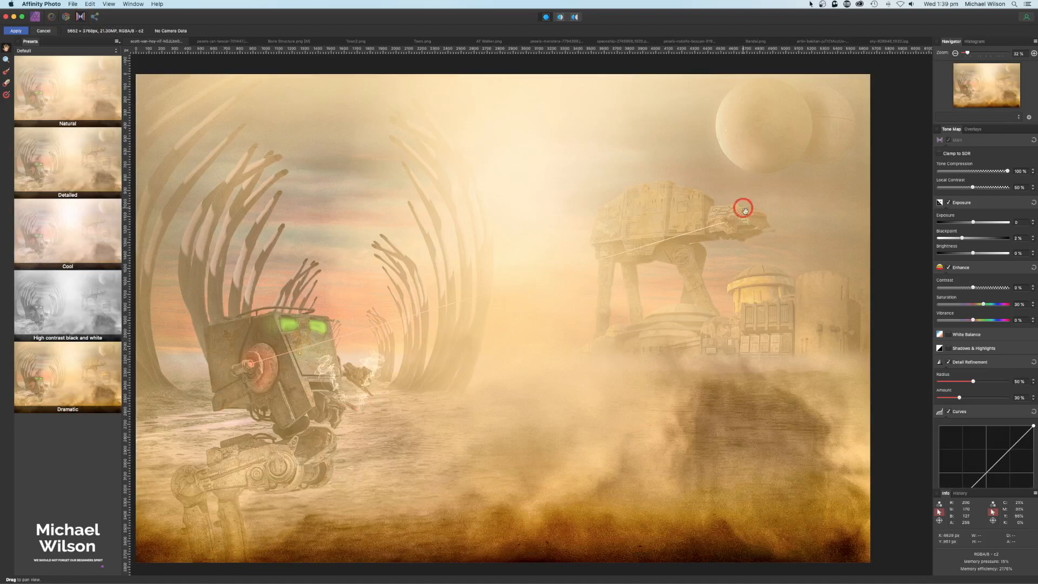
pyautogui.moveTo(999, 172); pyautogui.dragTo(949, 172)
pyautogui.moveTo(973, 222); pyautogui.dragTo(955, 223)
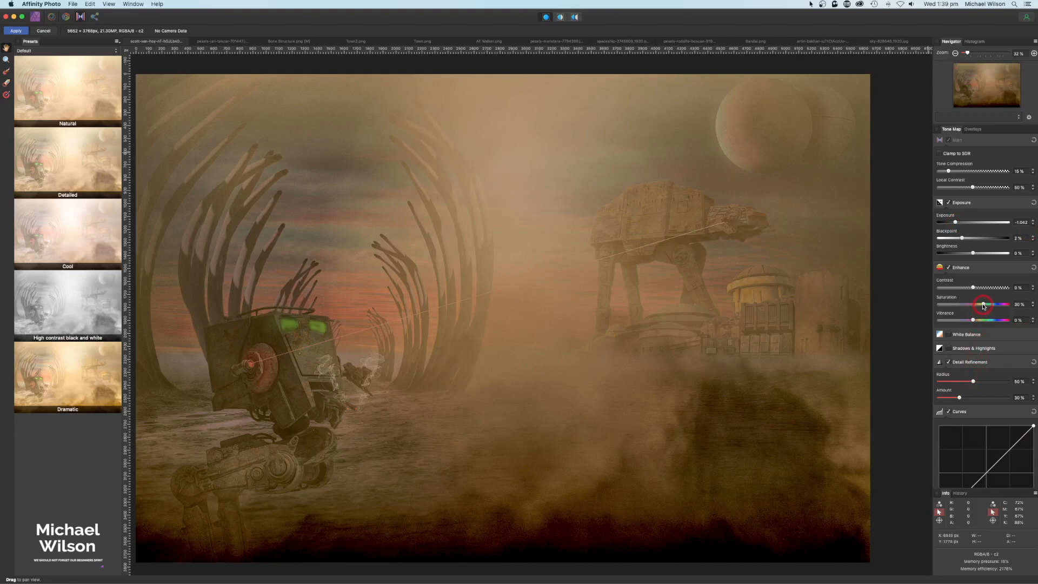
# Set the tone mapping saturation to -8% and the white balance temperature to -10%, and apply the result.
pyautogui.moveTo(976, 305); pyautogui.dragTo(972, 305)
pyautogui.moveTo(970, 305); pyautogui.dragTo(969, 305)
pyautogui.click(946, 336)
pyautogui.click(950, 335)
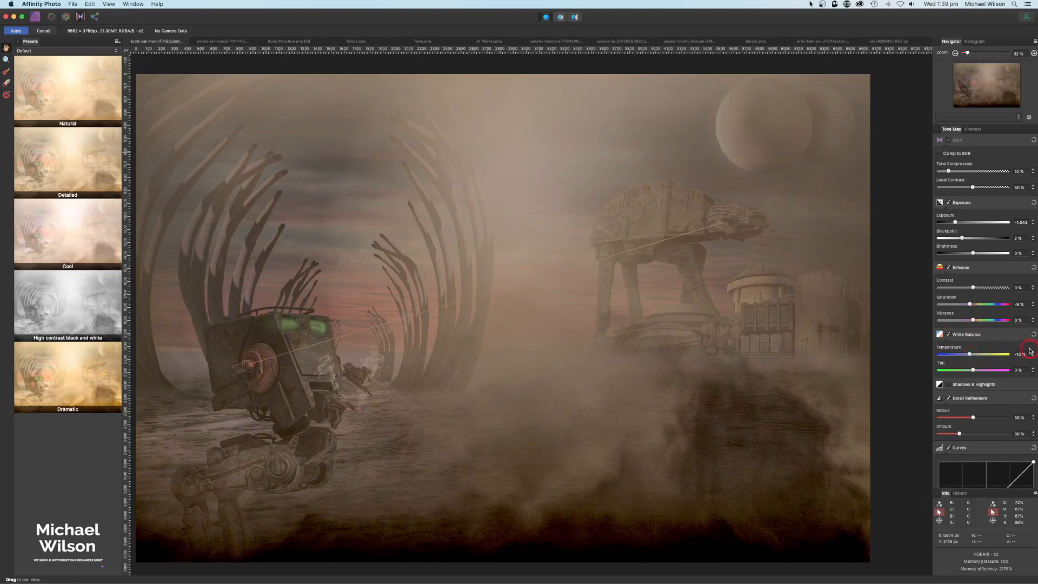
pyautogui.click(17, 31)
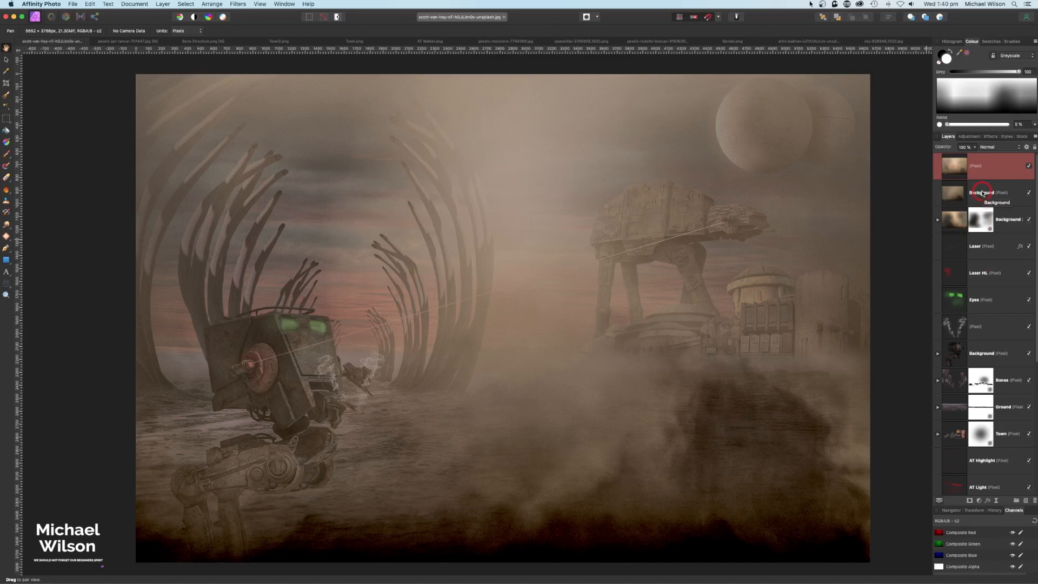
# Sample the dusty brown from the middle of the image and draw a rectangle filled with it over the whole canvas.
pyautogui.moveTo(962, 53); pyautogui.dragTo(560, 360)
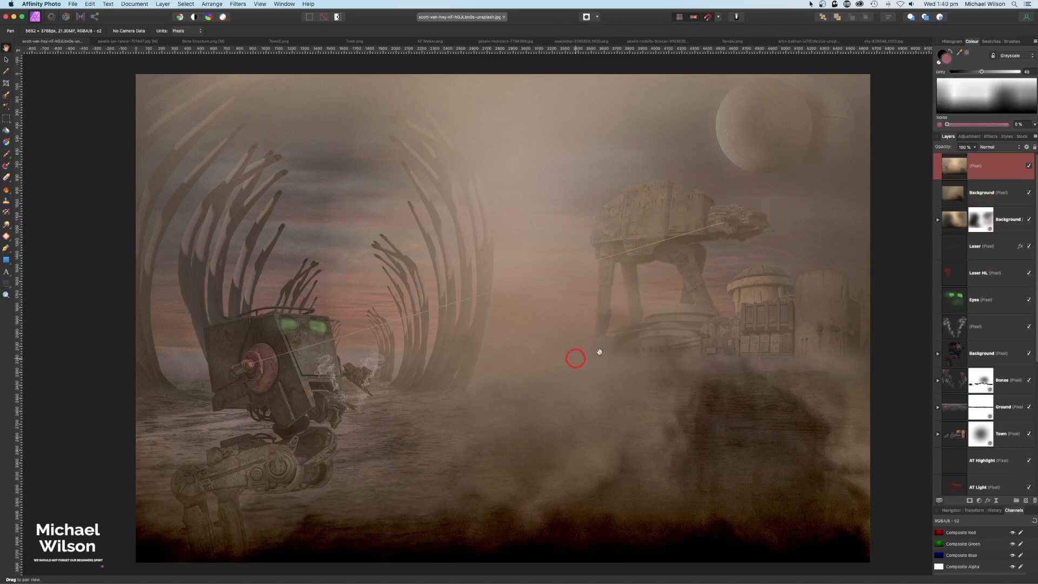
pyautogui.click(6, 260)
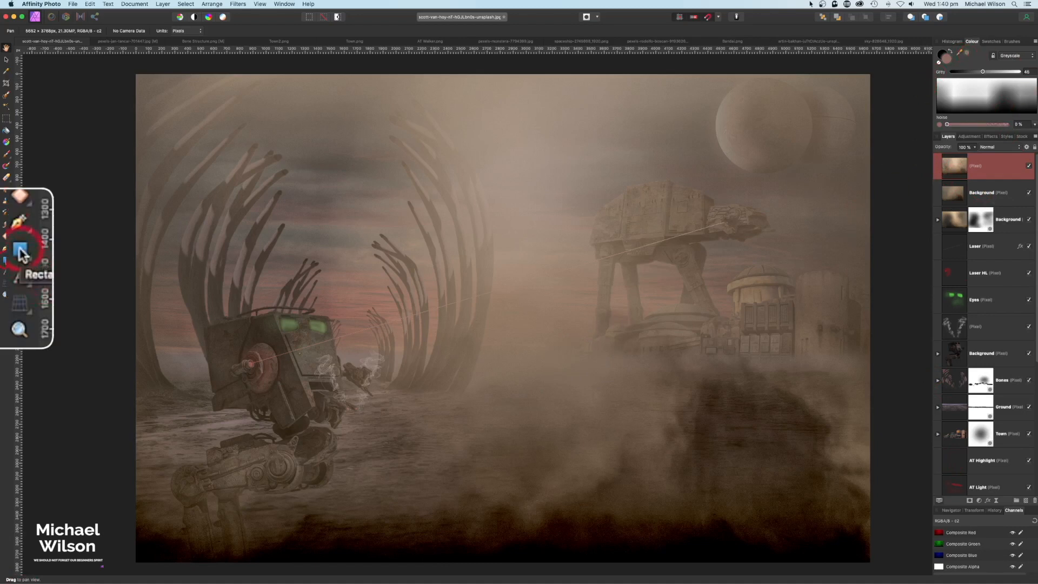
pyautogui.moveTo(125, 74); pyautogui.dragTo(870, 558)
# Set the rectangle layer's blend mode to Average and lower its opacity to about 10%.
pyautogui.click(987, 148)
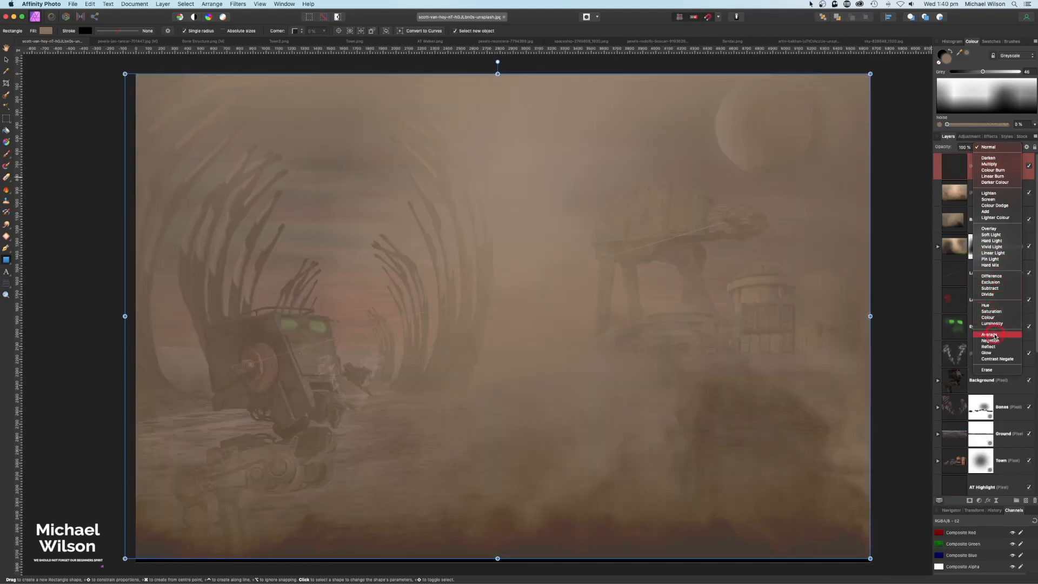
pyautogui.click(994, 335)
pyautogui.click(976, 150)
pyautogui.moveTo(973, 157); pyautogui.dragTo(914, 159)
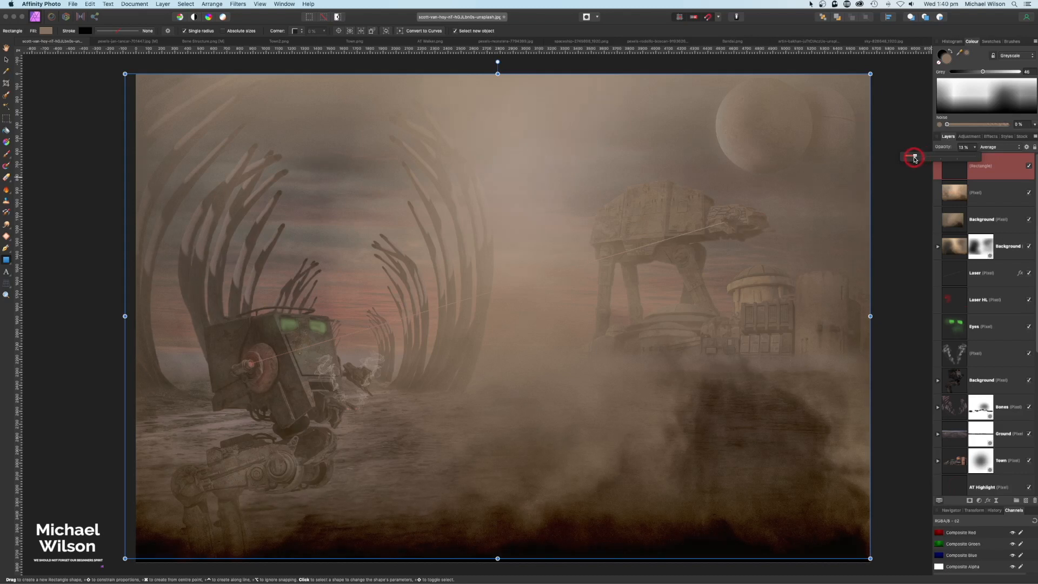
pyautogui.click(909, 138)
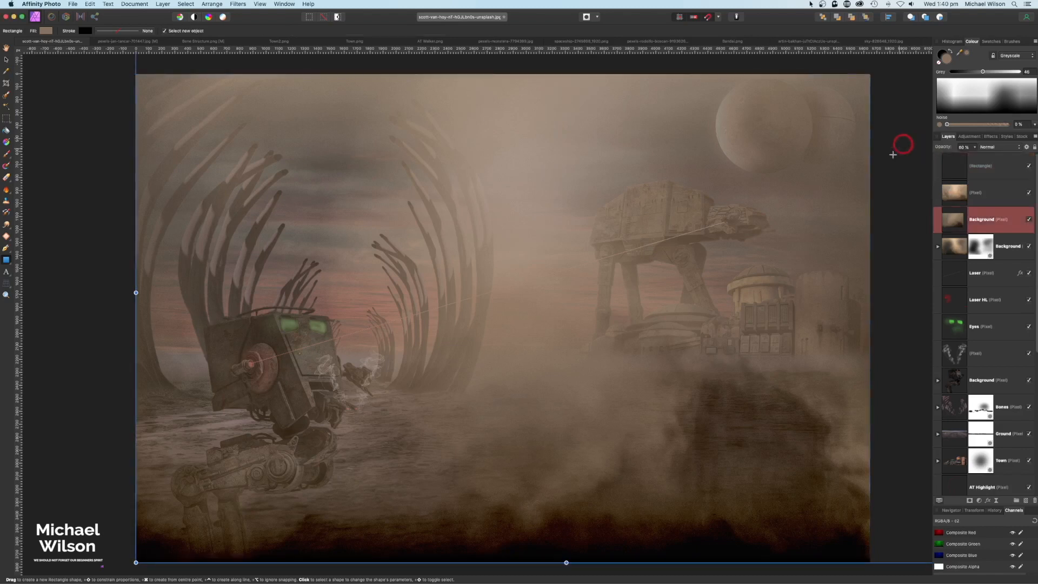
pyautogui.click(985, 167)
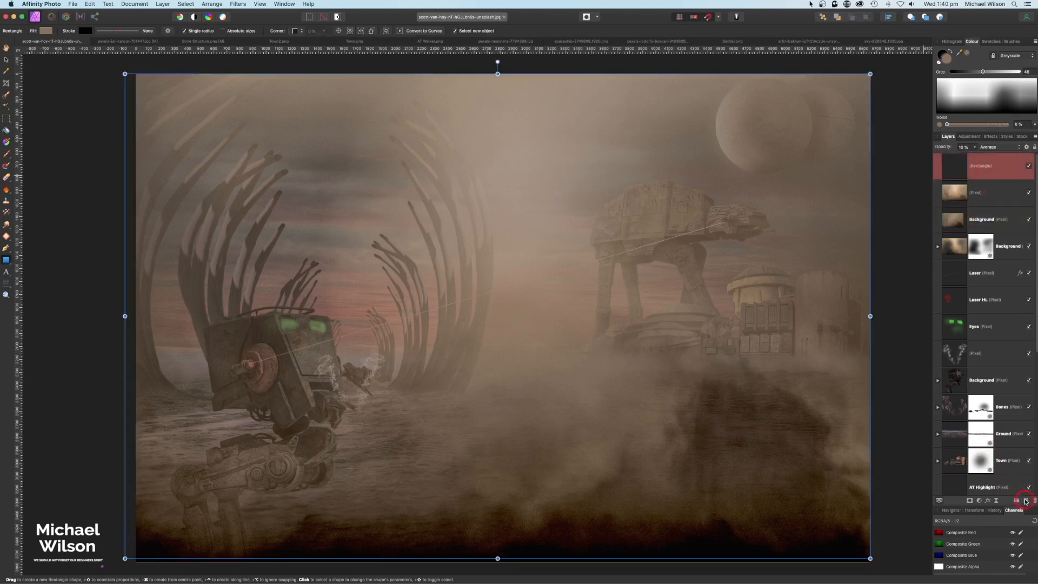
# Add a new pixel layer above the rectangle in Screen blend mode and choose yellow FDE763 as the colour.
pyautogui.click(1025, 501)
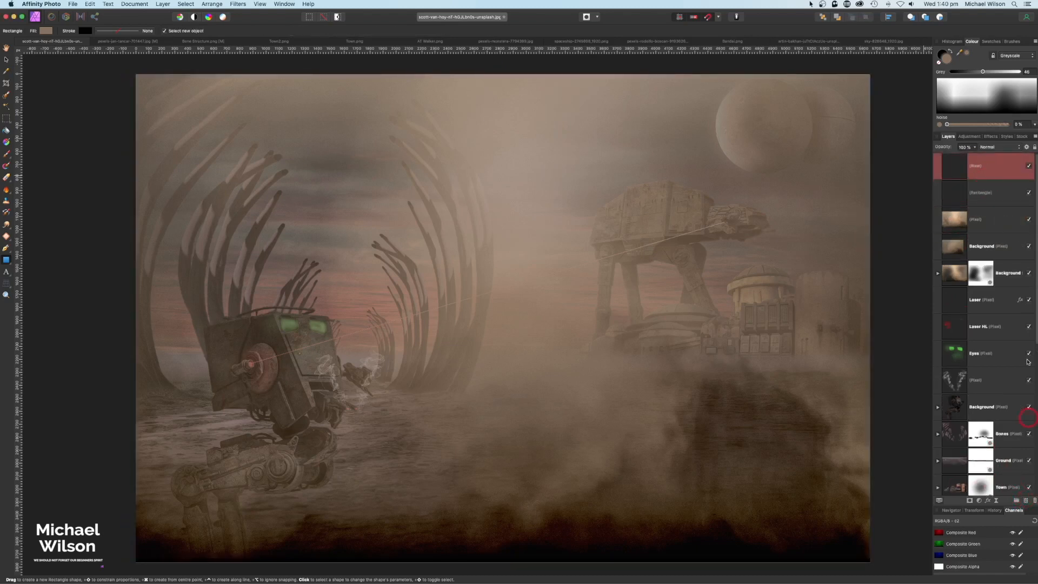
pyautogui.doubleClick(946, 59)
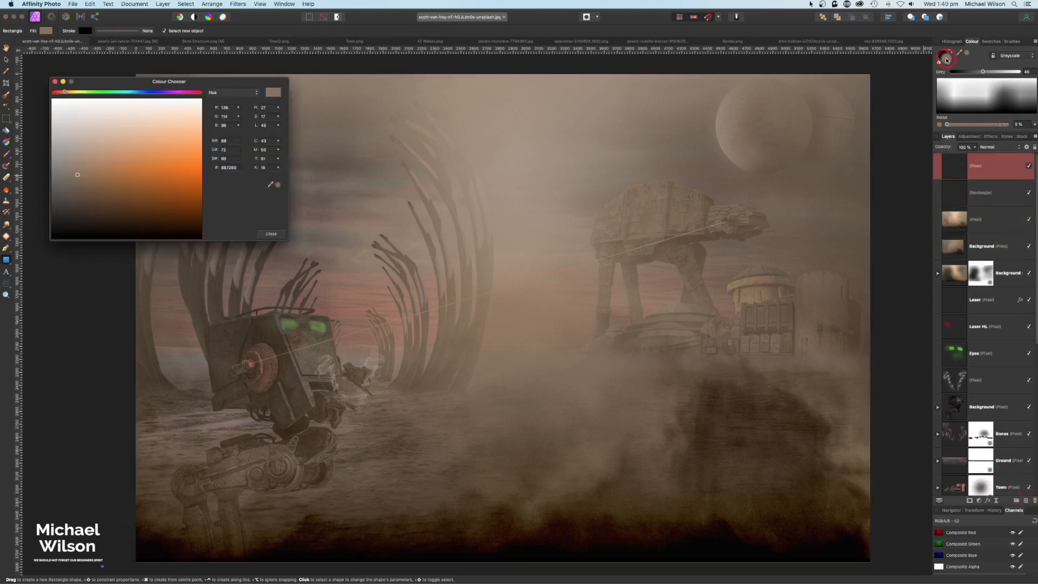
pyautogui.click(80, 93)
pyautogui.moveTo(79, 93); pyautogui.dragTo(76, 95)
pyautogui.moveTo(147, 138); pyautogui.dragTo(199, 146)
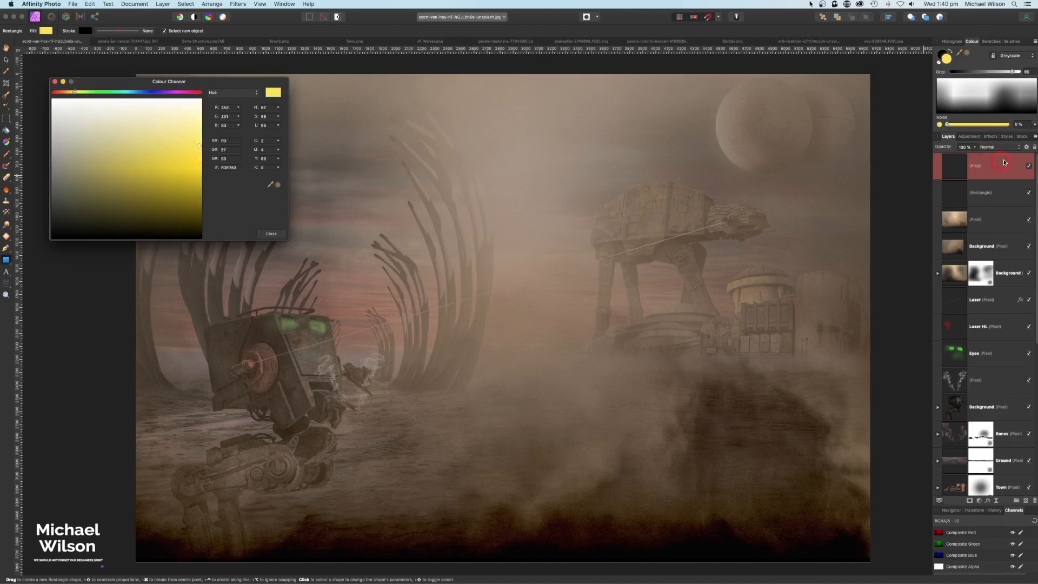
pyautogui.click(992, 149)
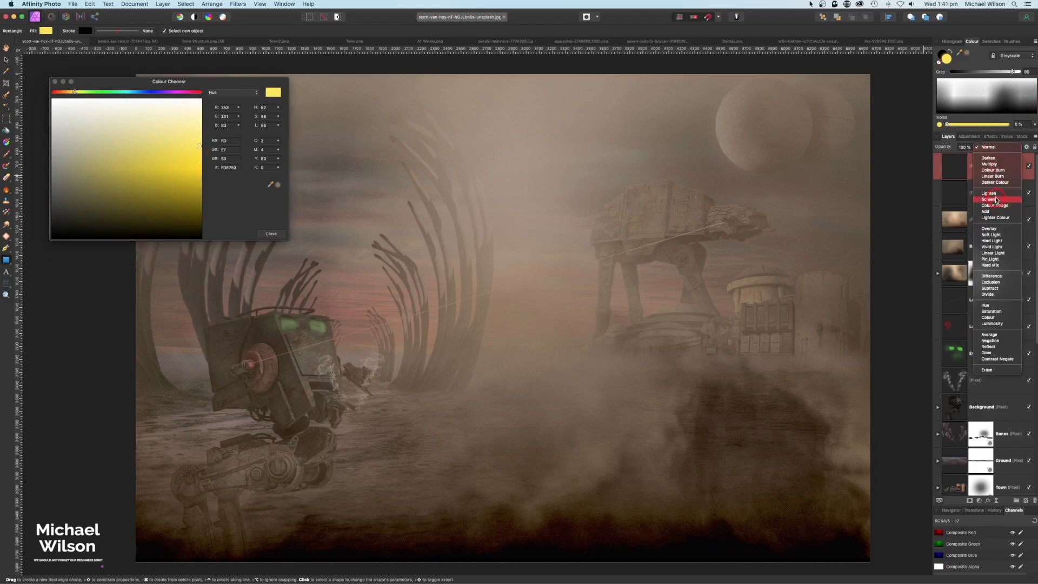
pyautogui.click(1036, 134)
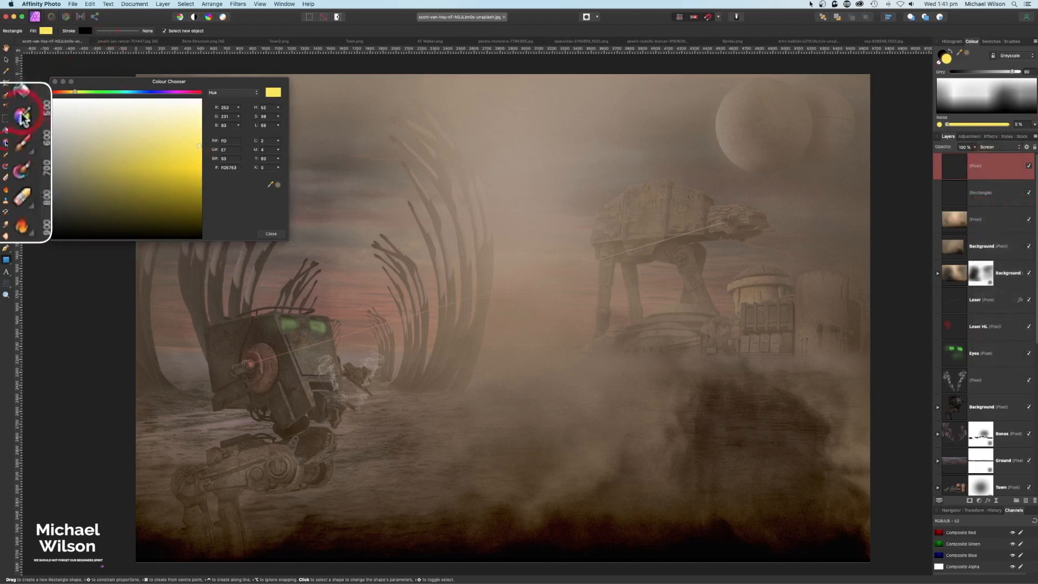
# Set up the Paint Brush with the soft 32 px Basic brush, yellow as the active colour and 5% flow.
pyautogui.click(7, 155)
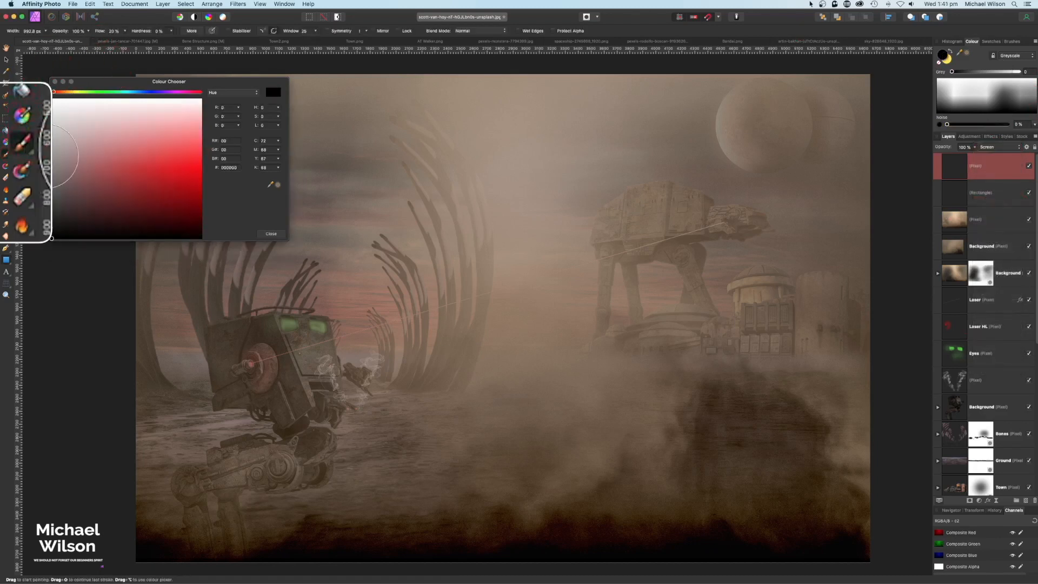
pyautogui.click(1012, 43)
pyautogui.scroll(-3, 971, 102)
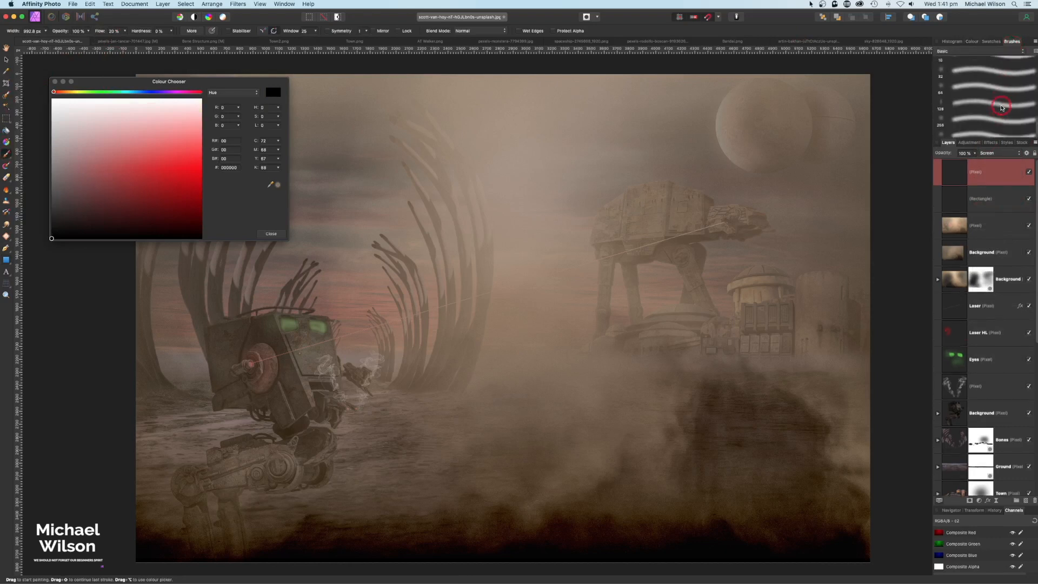
pyautogui.click(971, 101)
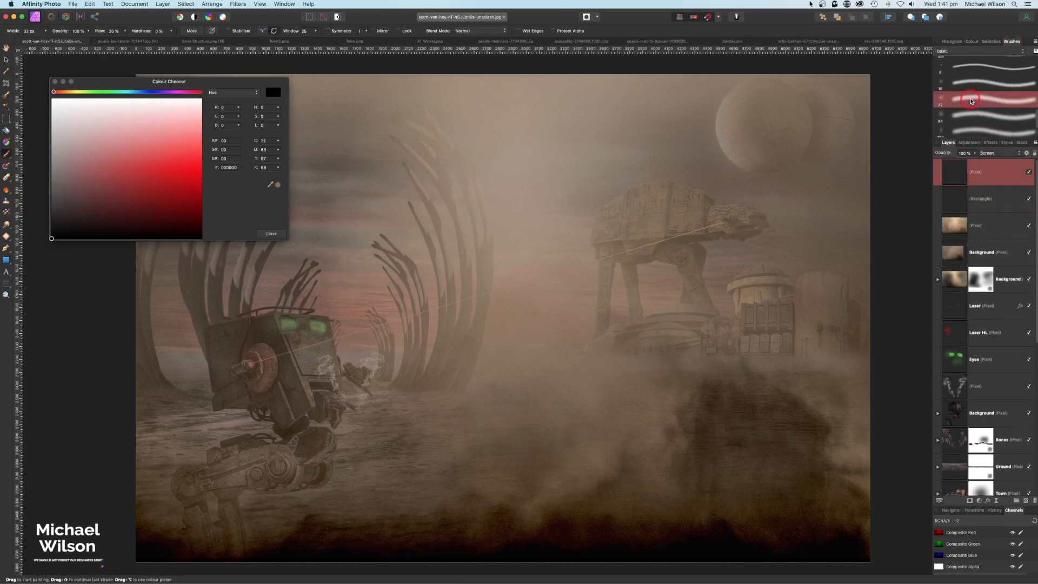
pyautogui.click(973, 42)
pyautogui.click(951, 52)
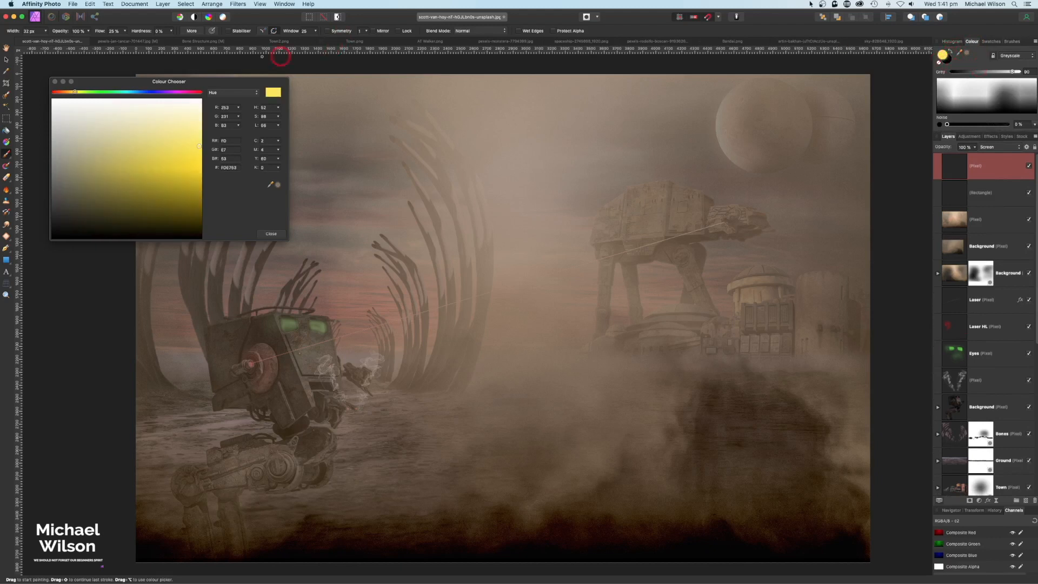
pyautogui.moveTo(102, 32); pyautogui.dragTo(96, 33)
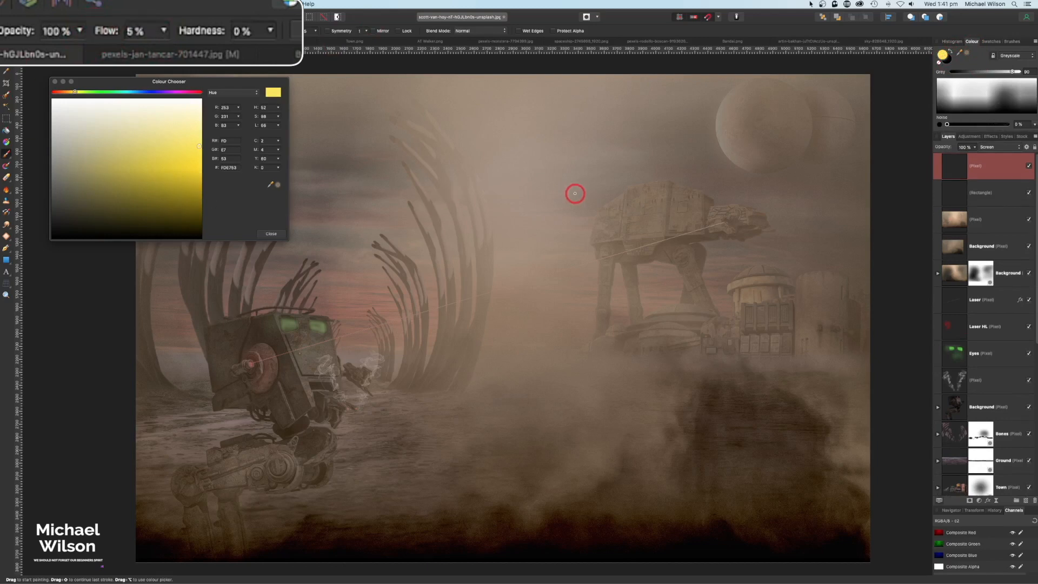
# Paint yellow light into the small window slots along the large walker's body with a reduced brush size.
pyautogui.scroll(3, 575, 194)
pyautogui.moveTo(733, 148); pyautogui.dragTo(358, 362)
pyautogui.moveTo(670, 236); pyautogui.dragTo(520, 285)
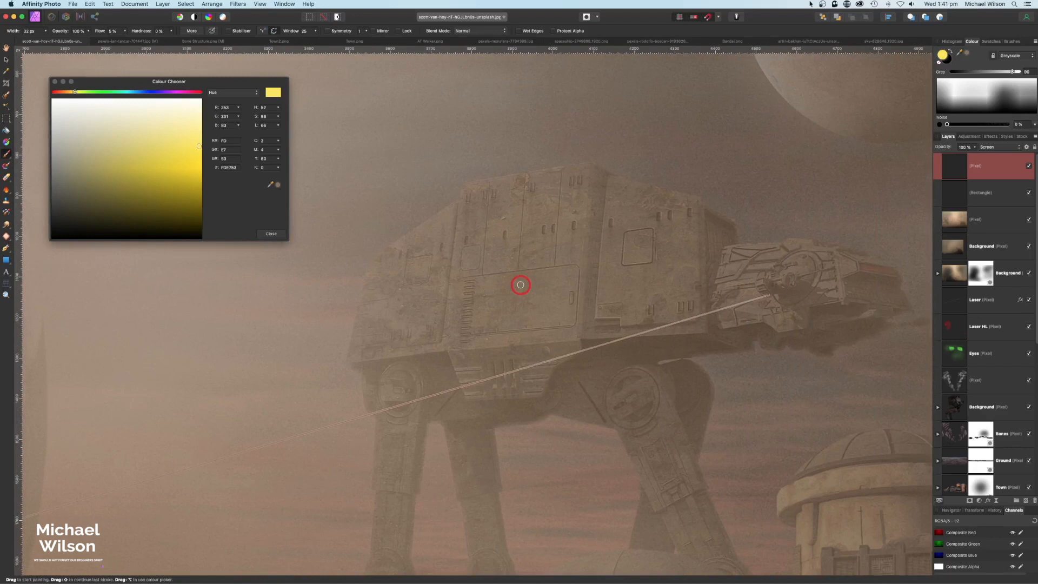
pyautogui.scroll(2, 520, 285)
pyautogui.press('[')
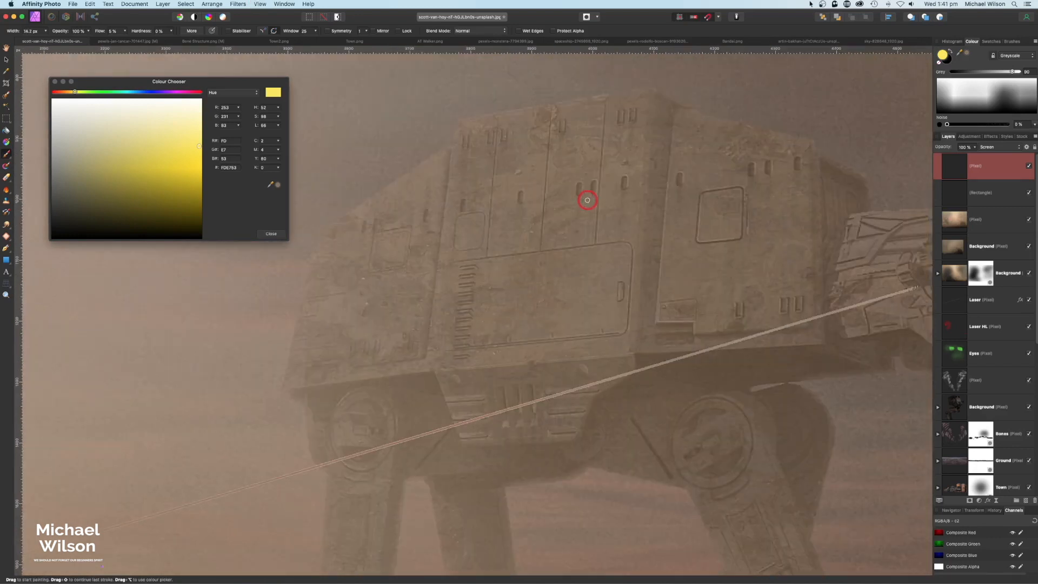
pyautogui.moveTo(579, 186); pyautogui.dragTo(679, 179)
pyautogui.moveTo(752, 167); pyautogui.dragTo(797, 166)
pyautogui.moveTo(520, 195); pyautogui.dragTo(365, 231)
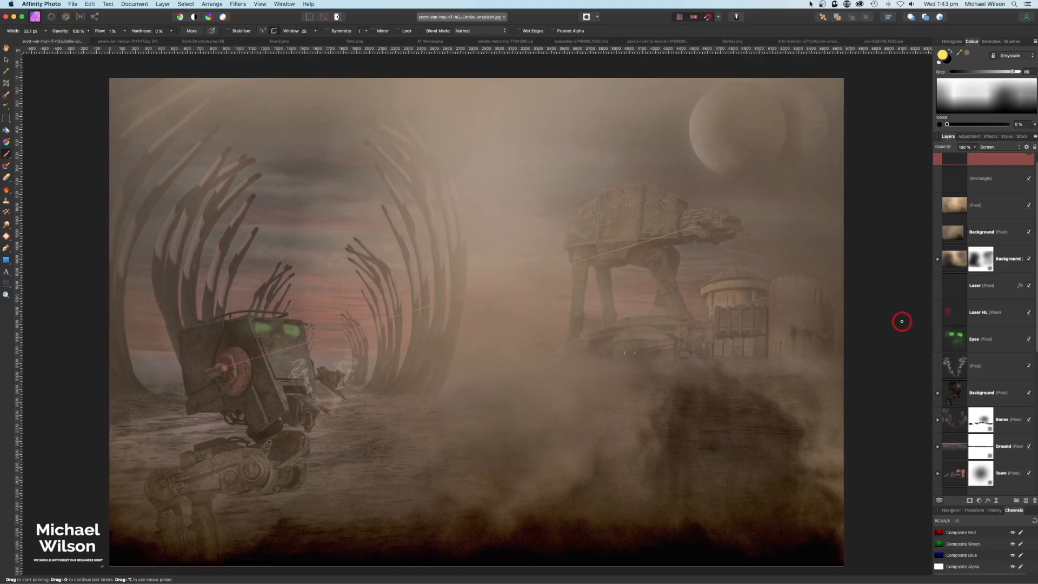
pyautogui.scroll(-1, 902, 321)
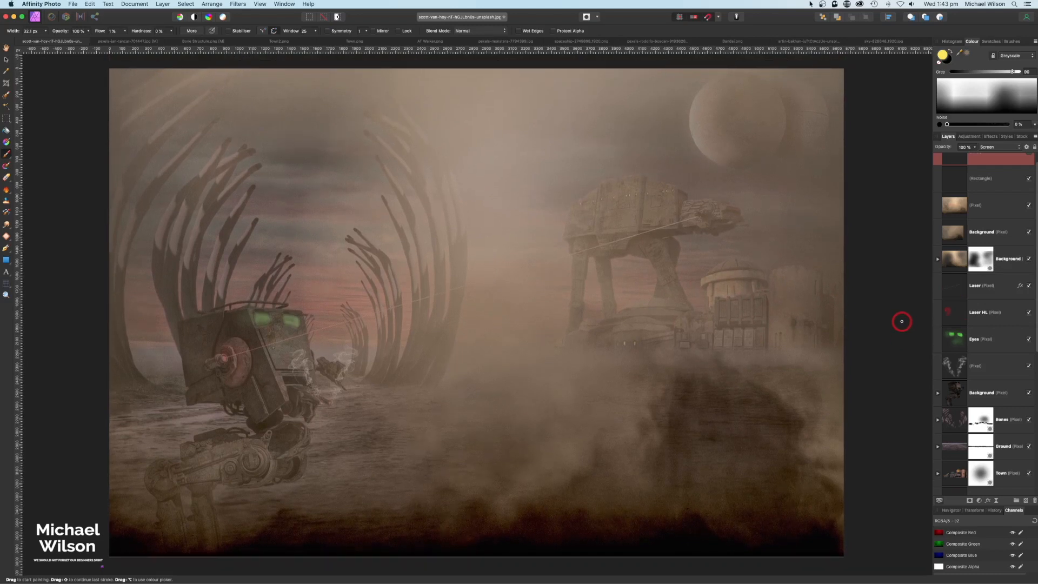
pyautogui.press('super+minus')
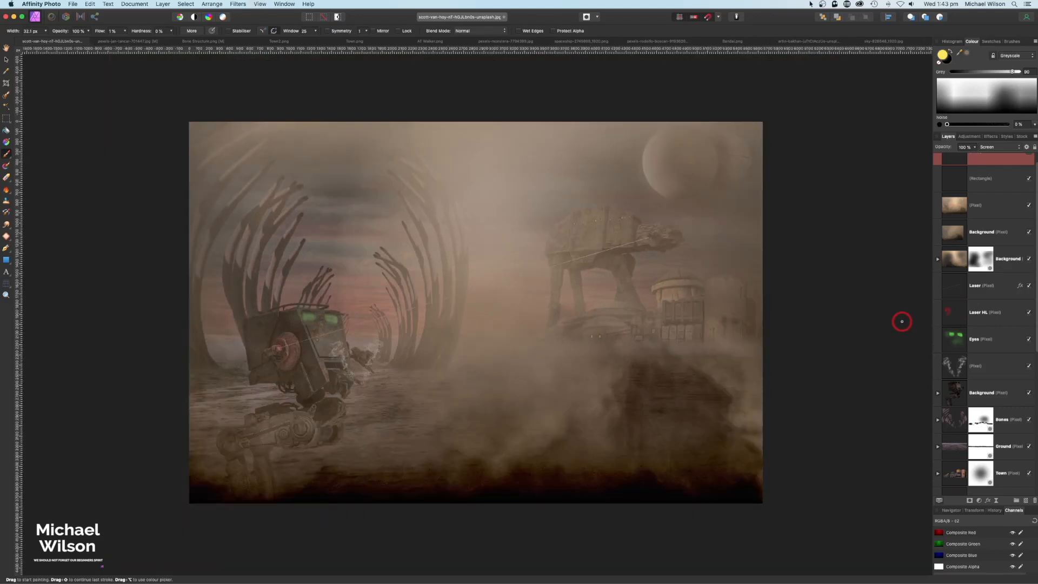